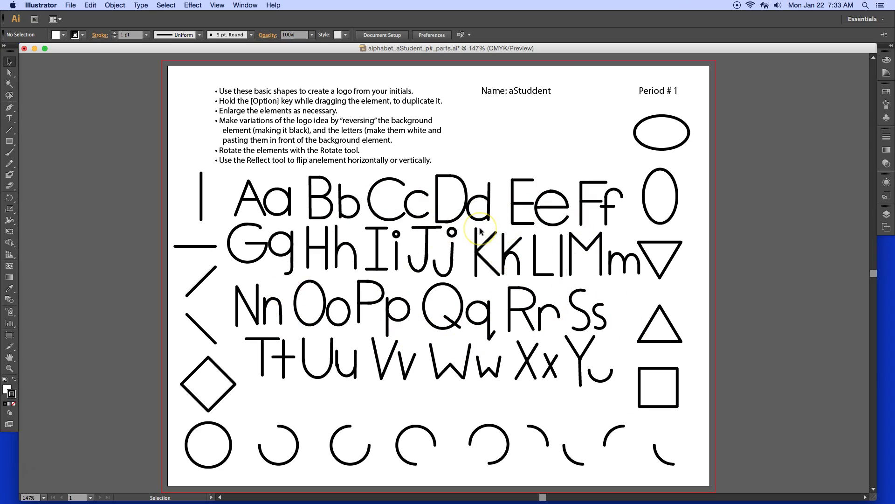
Free up empty canvas beside the alphabet artboard at 66.67% zoom and leave no artwork selected.
{"action": "left_click", "coordinate": [664, 137]}
{"action": "key", "text": "super+minus"}
{"action": "key", "text": "super+minus"}
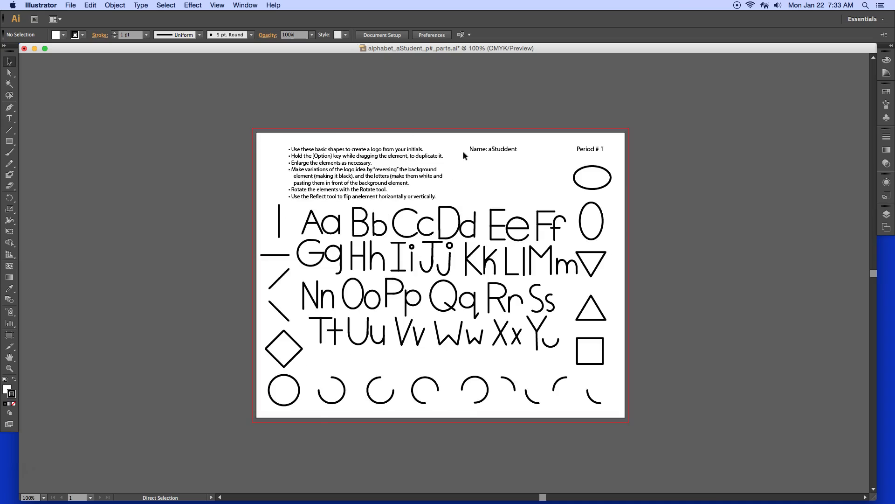
{"action": "left_click", "coordinate": [451, 227]}
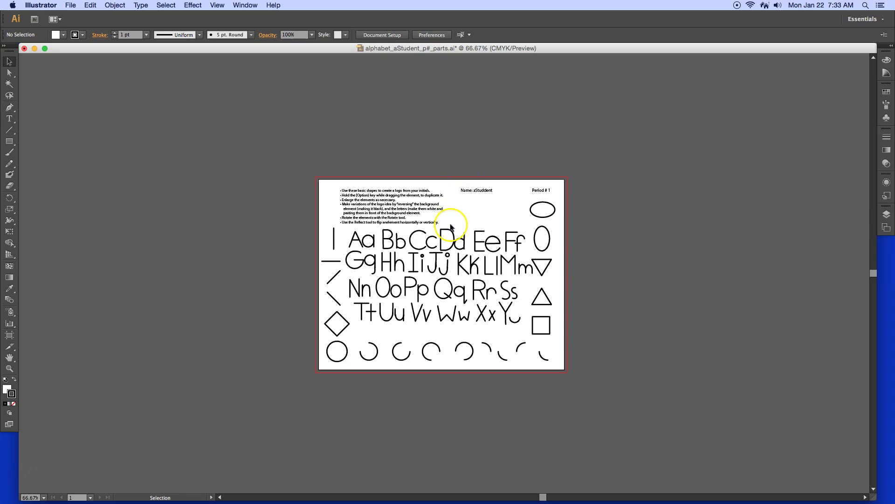
{"action": "key", "text": "space"}
{"action": "key", "text": "space"}
{"action": "left_click_drag", "start_coordinate": [455, 224], "coordinate": [244, 151]}
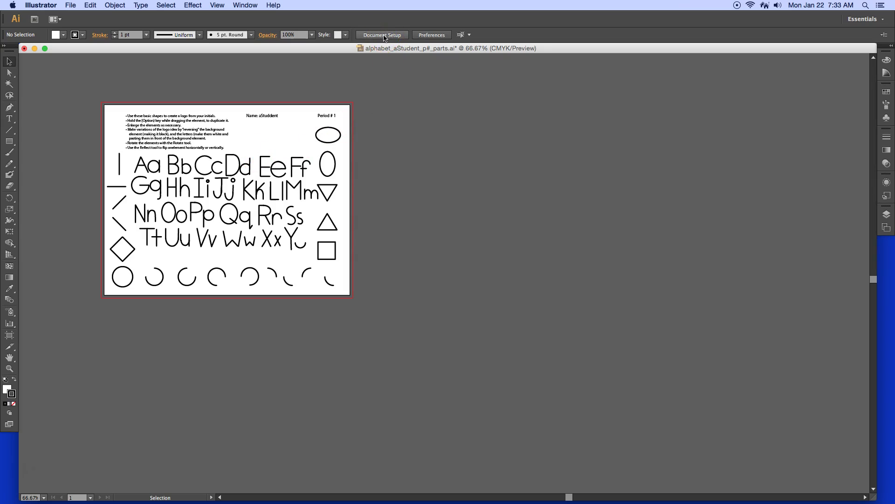
{"action": "left_click", "coordinate": [332, 141]}
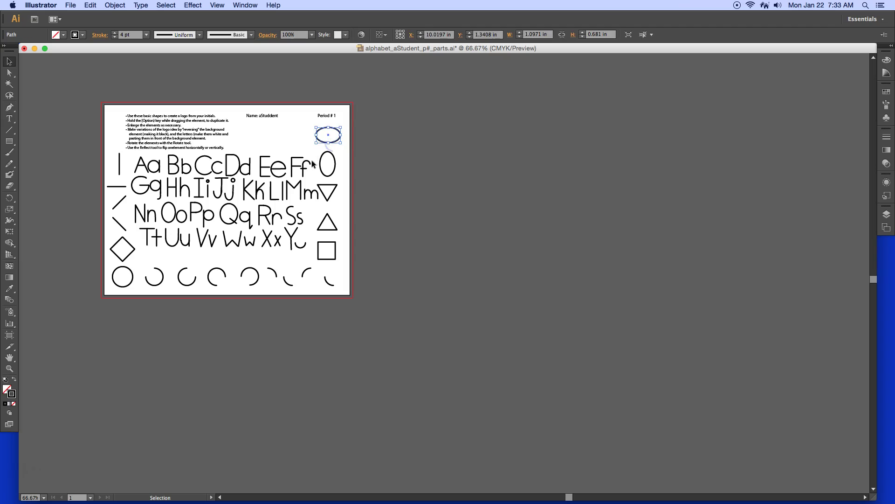
{"action": "left_click", "coordinate": [310, 164]}
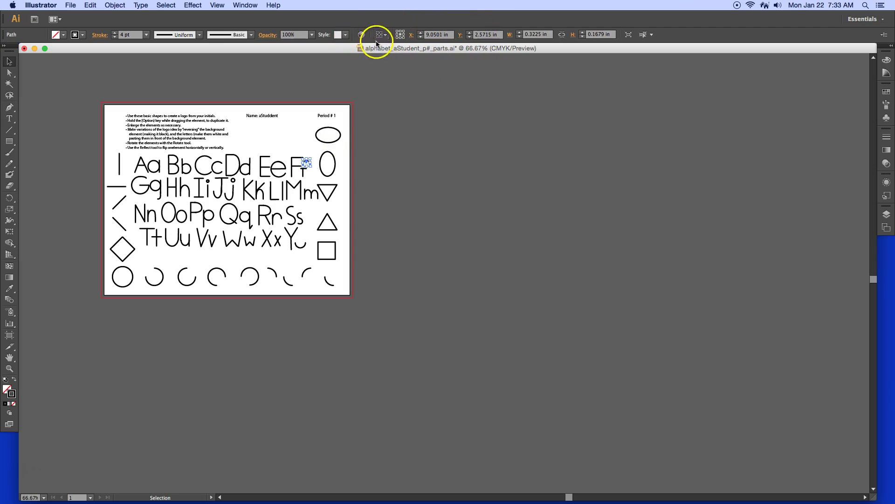
{"action": "left_click", "coordinate": [279, 166]}
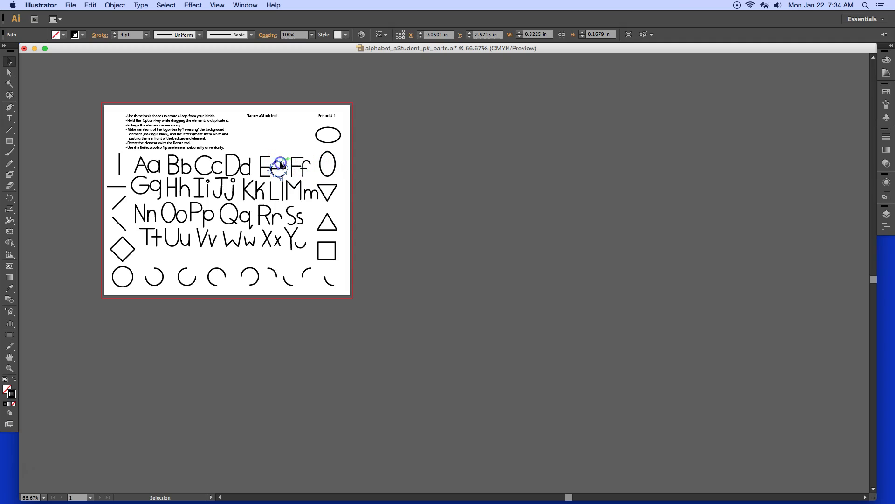
{"action": "left_click", "coordinate": [368, 141]}
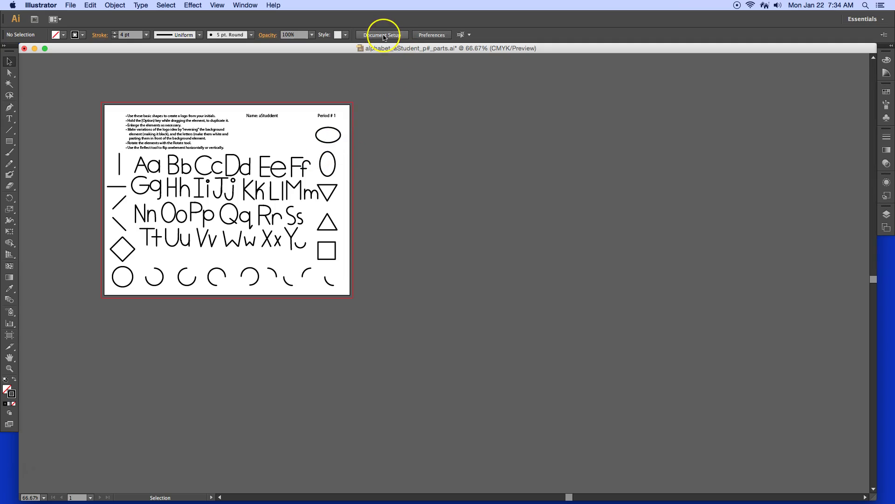
Edit the artboards from Document Setup and duplicate the alphabet artboard with its artwork, placing the copy alongside the original at the same height.
{"action": "left_click", "coordinate": [384, 35]}
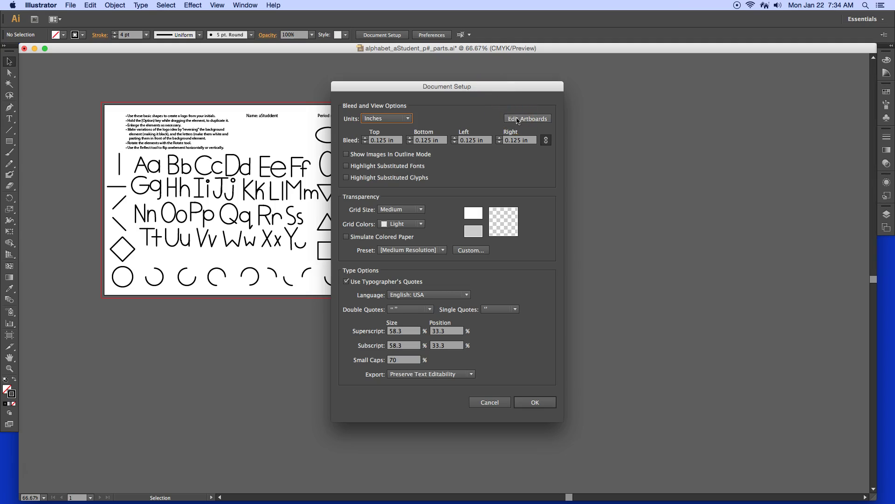
{"action": "left_click", "coordinate": [518, 120]}
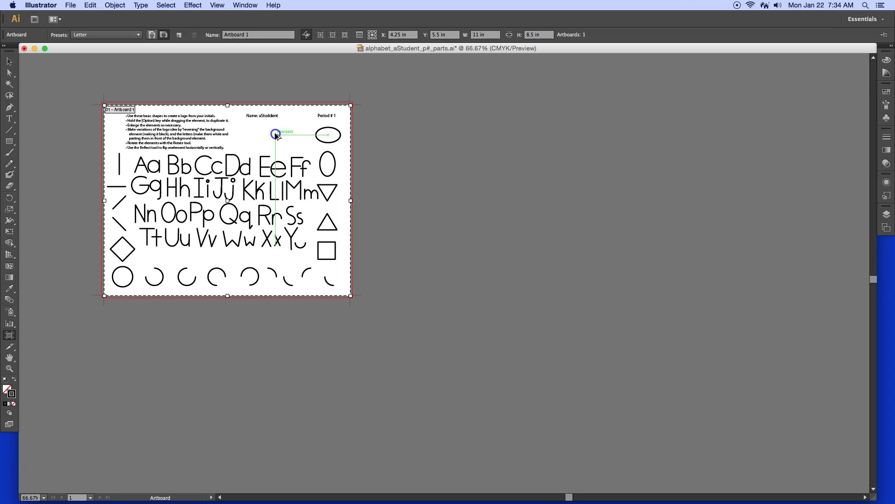
{"action": "left_click_drag", "start_coordinate": [275, 135], "coordinate": [540, 156]}
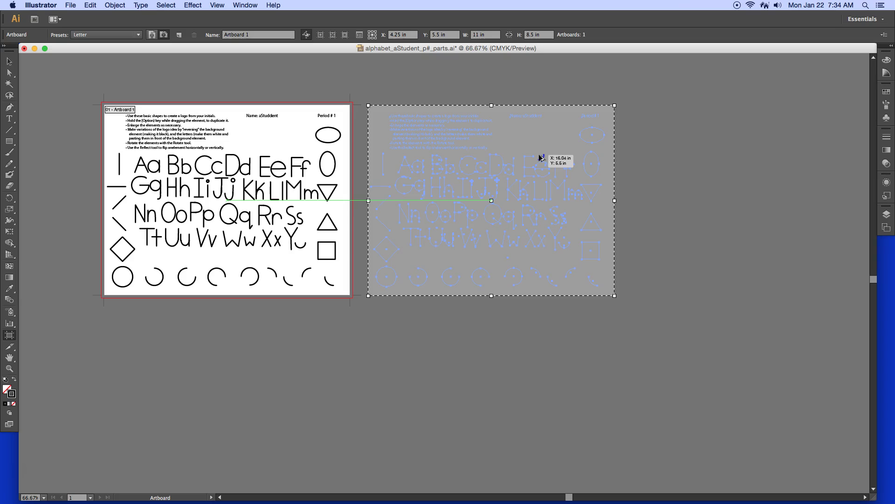
{"action": "left_click_drag", "start_coordinate": [540, 156], "coordinate": [539, 156]}
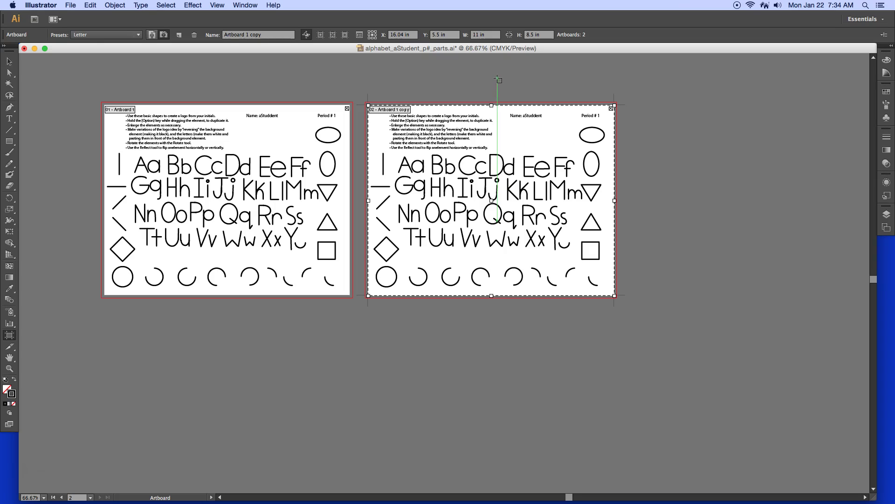
{"action": "key", "text": "Escape"}
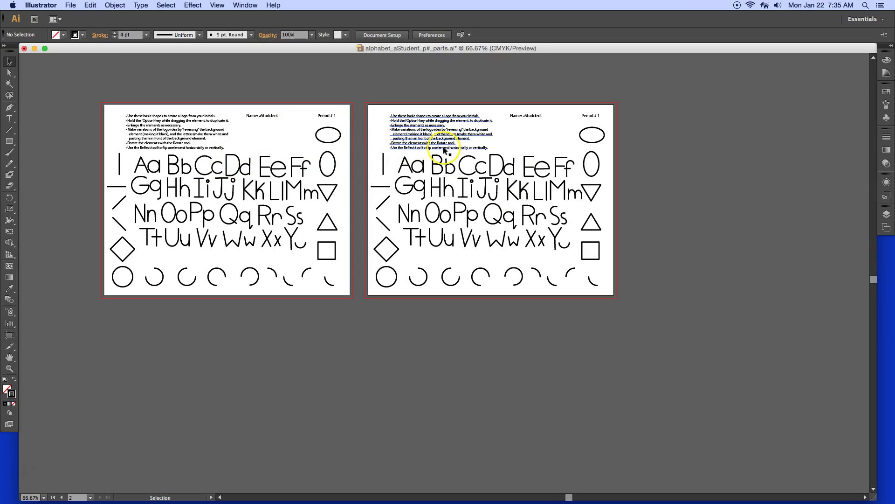
Start saving the document under a new name, logo_aStudent_p1.ai.
{"action": "left_click", "coordinate": [70, 5]}
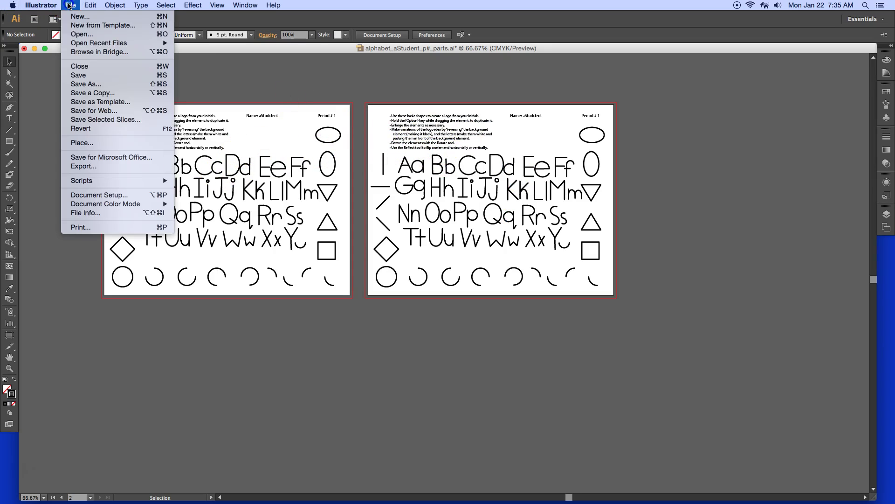
{"action": "left_click", "coordinate": [91, 85]}
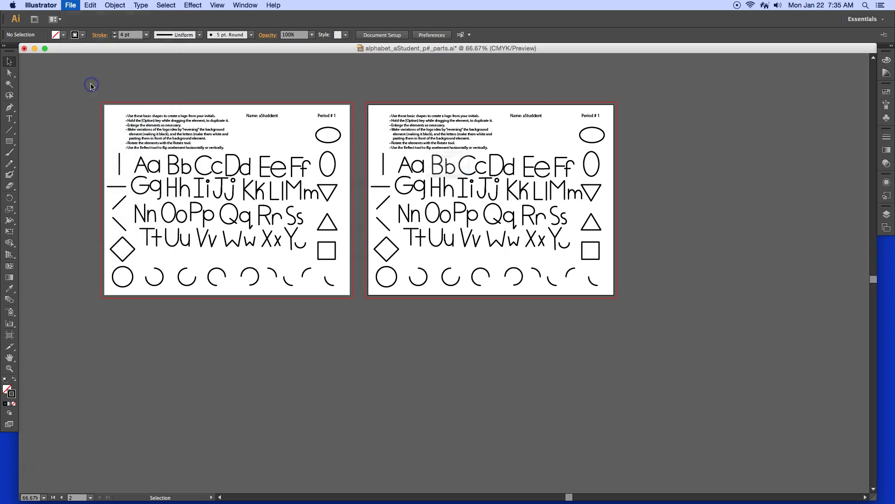
{"action": "left_click_drag", "start_coordinate": [417, 131], "coordinate": [375, 129]}
{"action": "type", "text": "logo_aStudent_p#_parts.ai"}
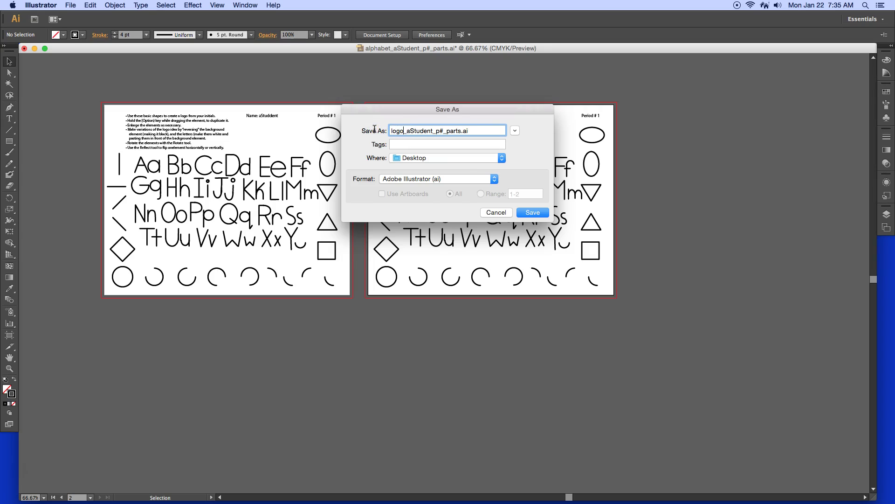
{"action": "left_click", "coordinate": [451, 132]}
{"action": "left_click_drag", "start_coordinate": [460, 131], "coordinate": [461, 131]}
{"action": "key", "text": "BackSpace"}
{"action": "left_click_drag", "start_coordinate": [441, 132], "coordinate": [442, 141]}
Save the file to the Desktop in Illustrator CS6 format, replacing the existing file of the same name.
{"action": "left_click", "coordinate": [515, 130]}
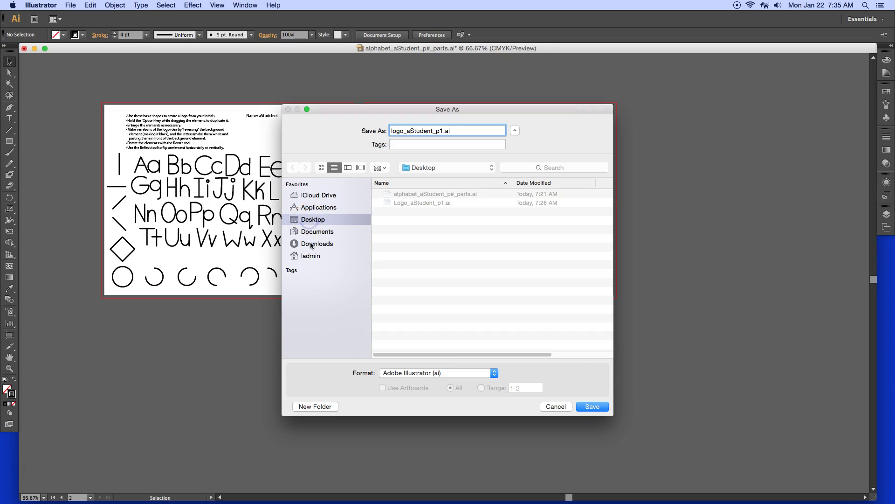
{"action": "left_click", "coordinate": [295, 245]}
{"action": "left_click", "coordinate": [308, 220]}
{"action": "left_click", "coordinate": [593, 407]}
{"action": "left_click", "coordinate": [523, 171]}
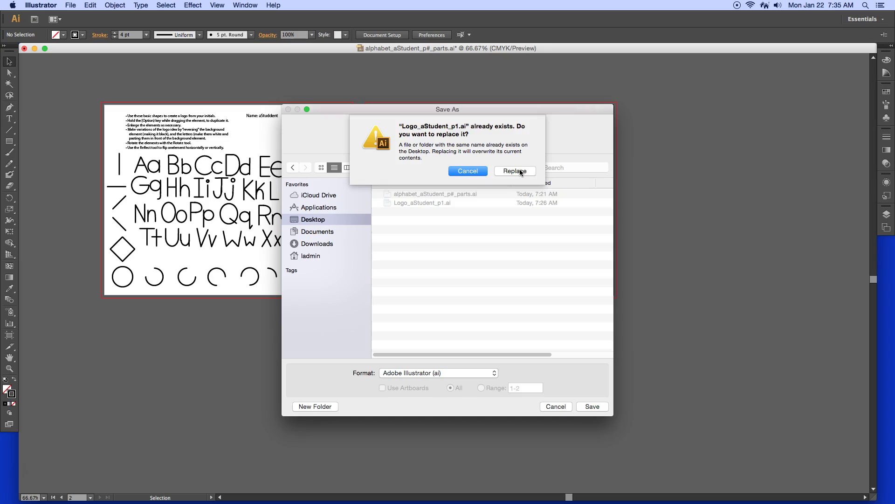
{"action": "left_click", "coordinate": [521, 172]}
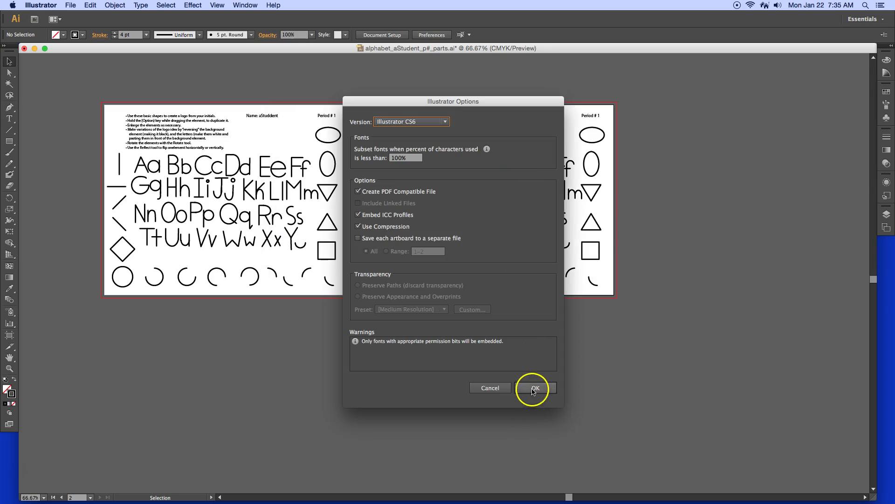
{"action": "left_click", "coordinate": [535, 388]}
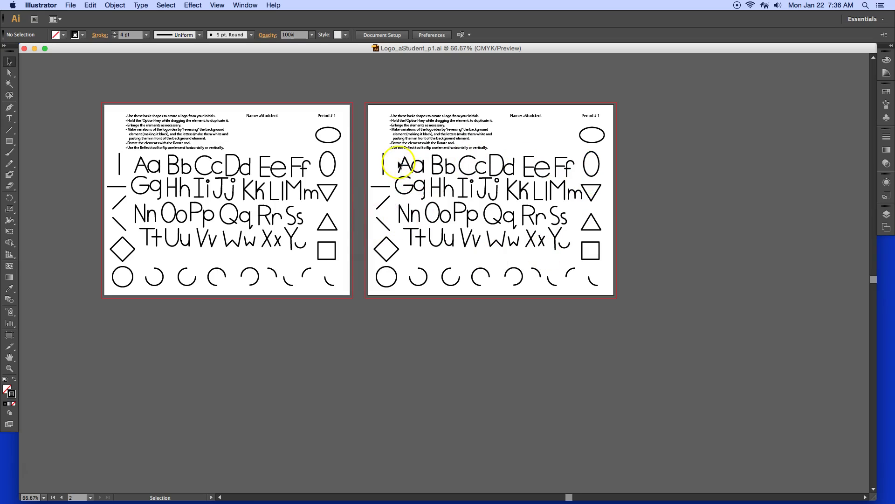
Delete all the alphabet letters, including leftover strokes, from the copied artboard while keeping its basic shapes.
{"action": "left_click_drag", "start_coordinate": [400, 159], "coordinate": [578, 245]}
{"action": "key", "text": "Delete"}
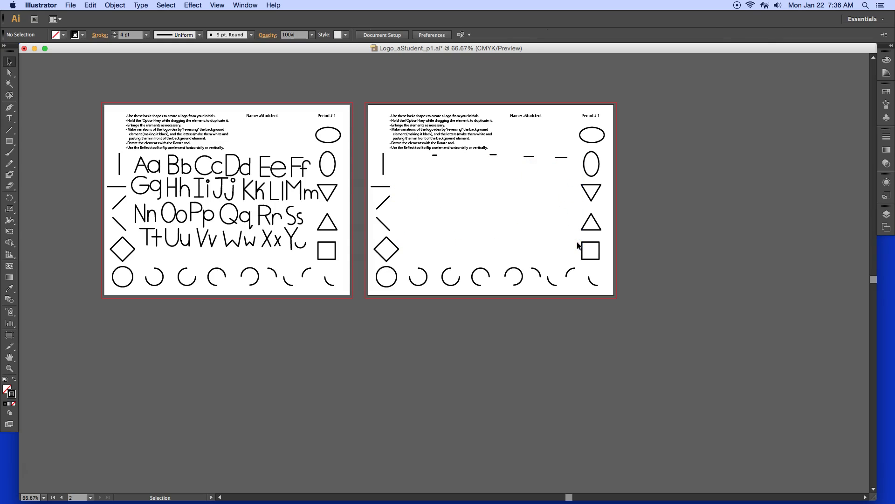
{"action": "left_click_drag", "start_coordinate": [565, 177], "coordinate": [426, 152]}
{"action": "key", "text": "Delete"}
Try moving single strokes of the capital A off the original artboard, undoing each move.
{"action": "key", "text": "z"}
{"action": "left_click", "coordinate": [292, 192]}
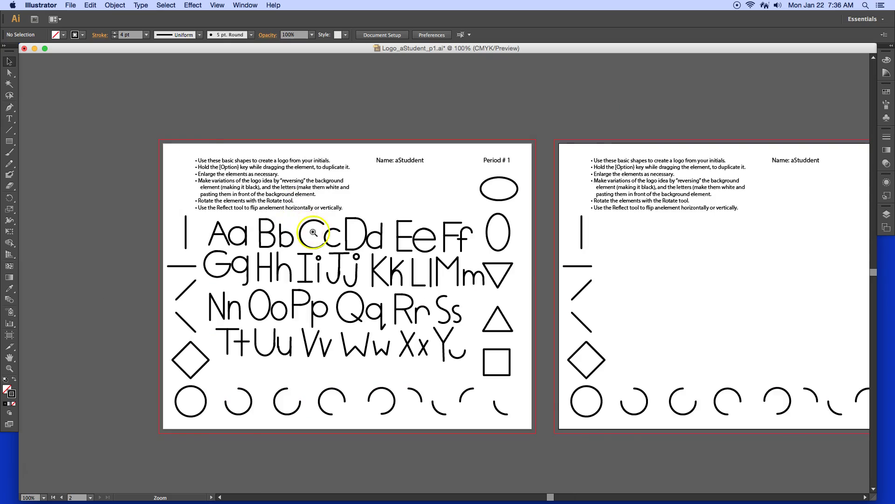
{"action": "left_click", "coordinate": [314, 232]}
{"action": "left_click_drag", "start_coordinate": [452, 322], "coordinate": [363, 251]}
{"action": "left_click_drag", "start_coordinate": [203, 179], "coordinate": [91, 190]}
{"action": "key", "text": "super+z"}
{"action": "left_click", "coordinate": [172, 182]}
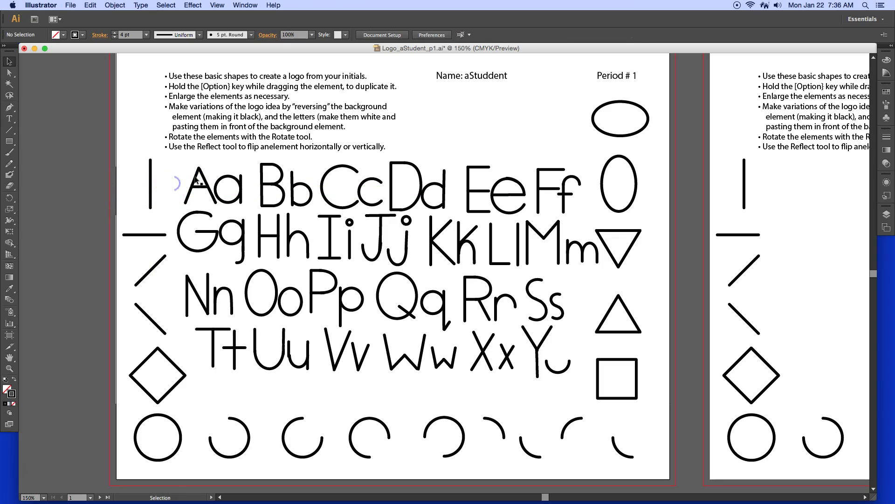
{"action": "left_click_drag", "start_coordinate": [196, 180], "coordinate": [96, 170]}
{"action": "key", "text": "super+z"}
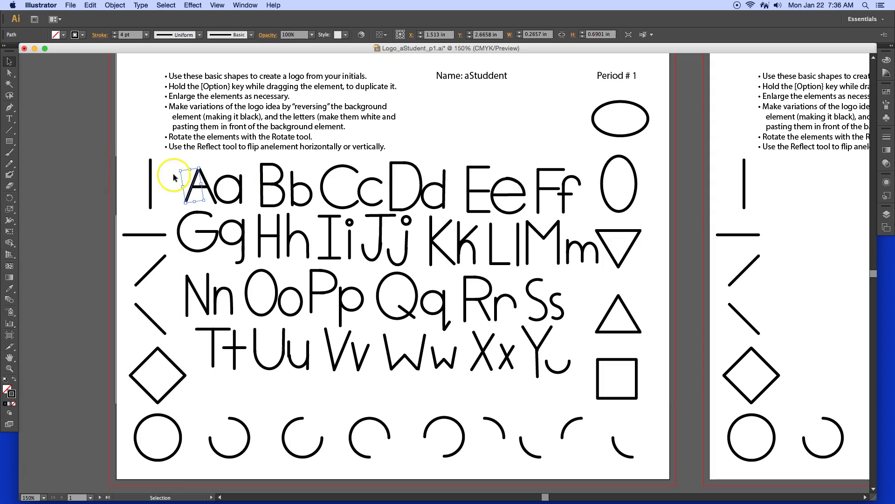
Group the strokes of the capital A and test moving the letter off the artboard and back.
{"action": "left_click", "coordinate": [175, 180]}
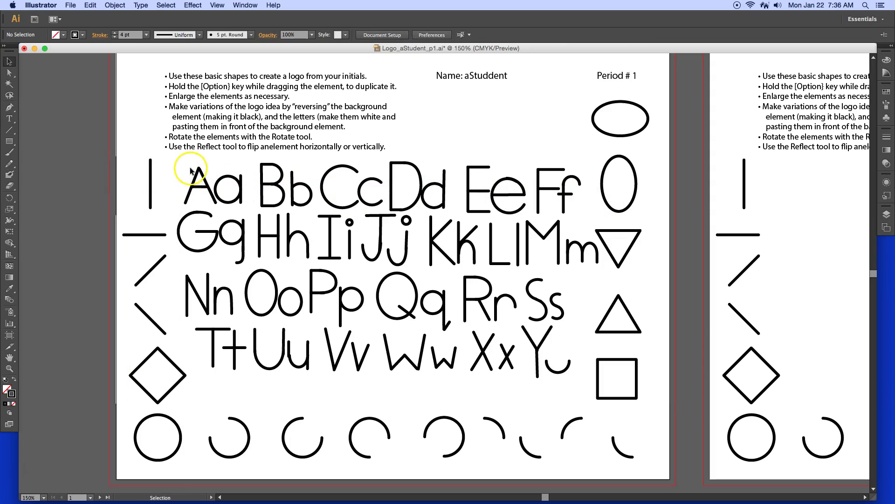
{"action": "left_click_drag", "start_coordinate": [184, 161], "coordinate": [211, 201]}
{"action": "key", "text": "a"}
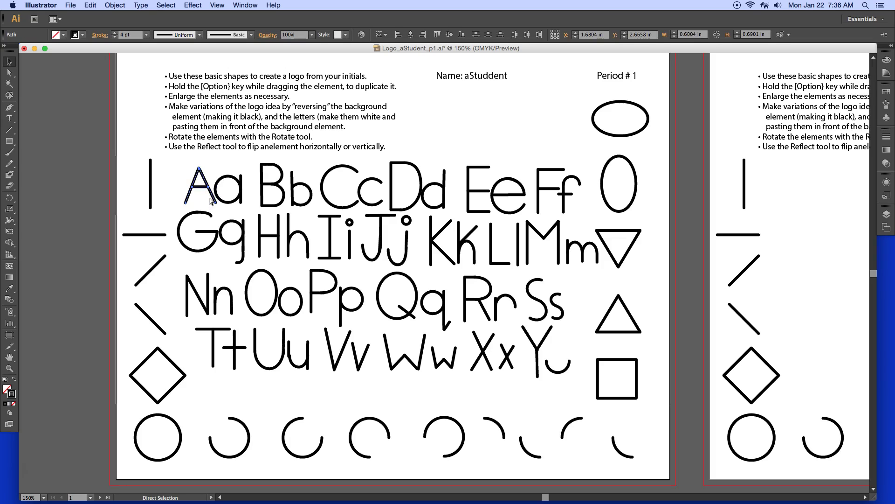
{"action": "key", "text": "v"}
{"action": "left_click", "coordinate": [168, 178]}
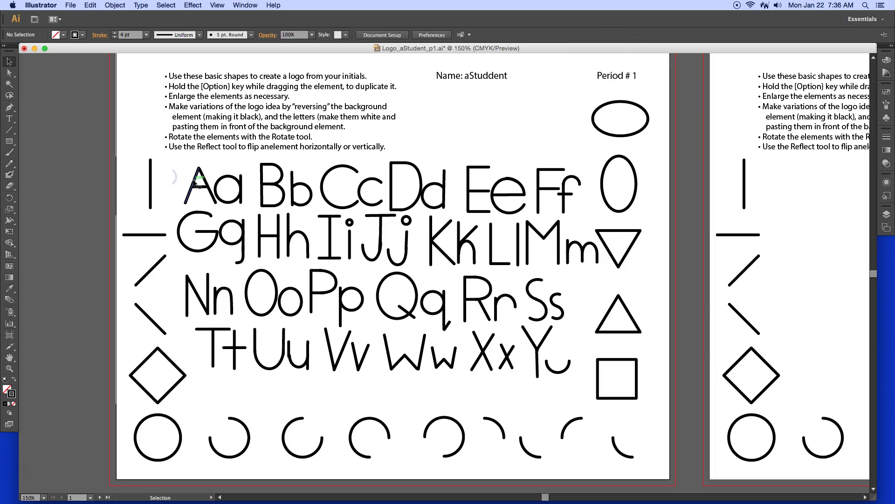
{"action": "left_click_drag", "start_coordinate": [198, 179], "coordinate": [60, 164]}
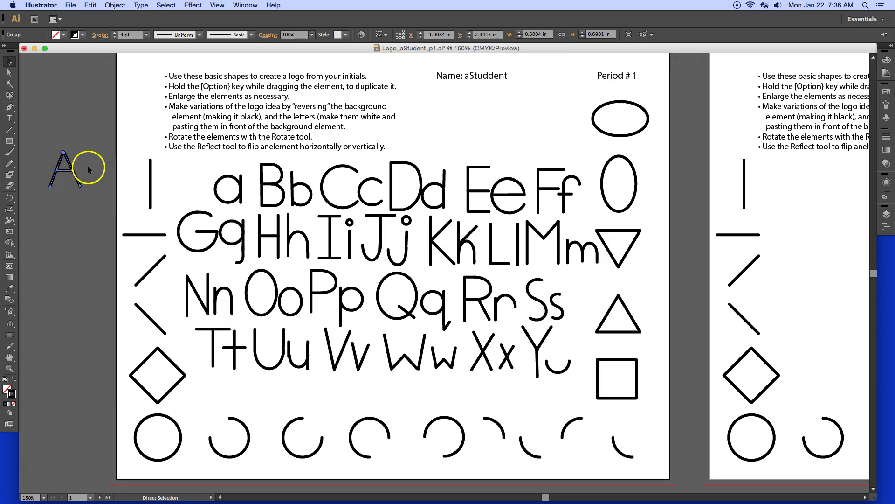
{"action": "left_click_drag", "start_coordinate": [88, 166], "coordinate": [223, 182]}
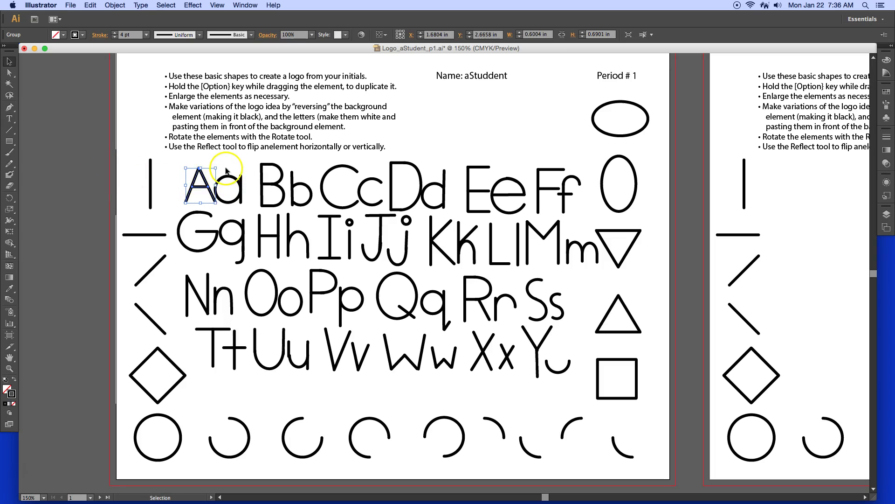
Group the strokes of the capital B and those of the lowercase b as separate letters.
{"action": "left_click", "coordinate": [237, 195]}
{"action": "left_click_drag", "start_coordinate": [256, 159], "coordinate": [281, 211]}
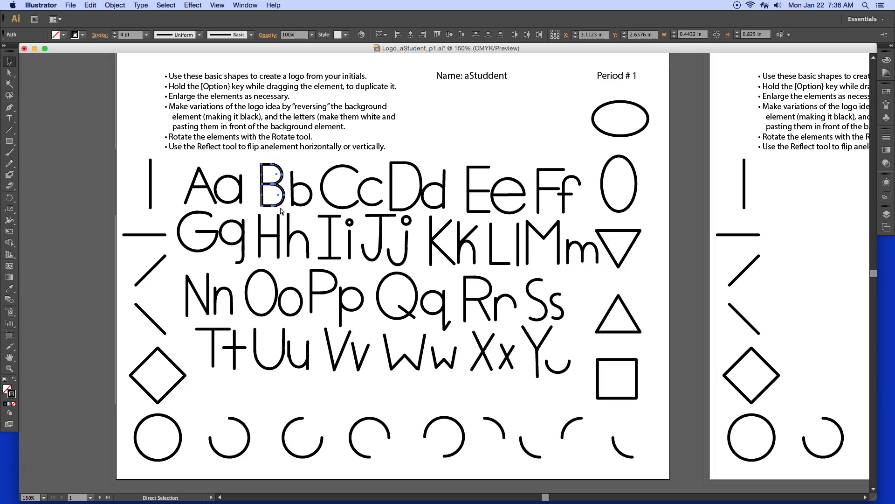
{"action": "key", "text": "v"}
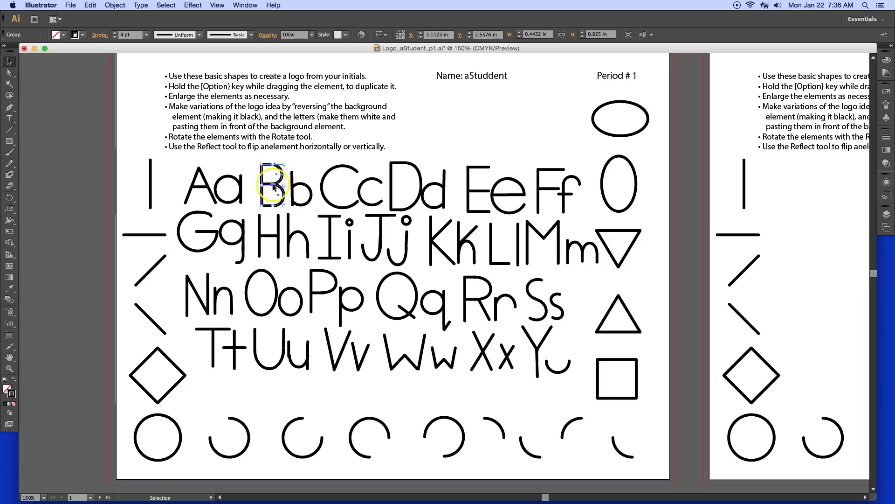
{"action": "mouse_move", "coordinate": [272, 185]}
{"action": "left_mouse_down"}
{"action": "mouse_move", "coordinate": [27, 184]}
{"action": "mouse_move", "coordinate": [66, 192]}
{"action": "mouse_move", "coordinate": [272, 185]}
{"action": "left_mouse_up"}
{"action": "left_click", "coordinate": [300, 182]}
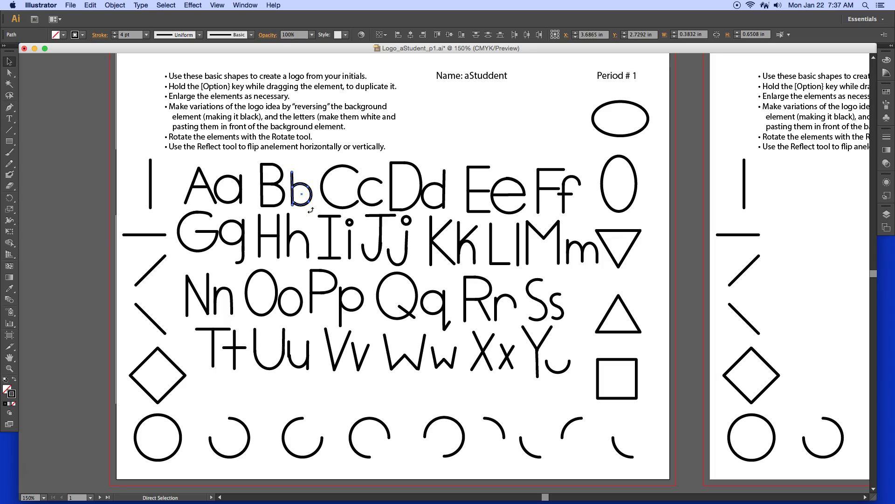
Group the capital C and the lowercase c, each as its own object.
{"action": "left_click", "coordinate": [323, 167]}
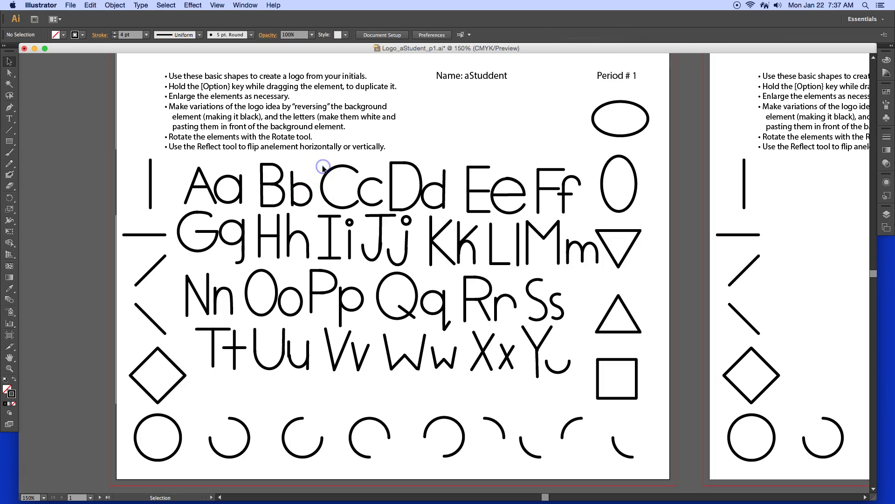
{"action": "key", "text": "a"}
{"action": "left_click", "coordinate": [355, 208]}
{"action": "key", "text": "v"}
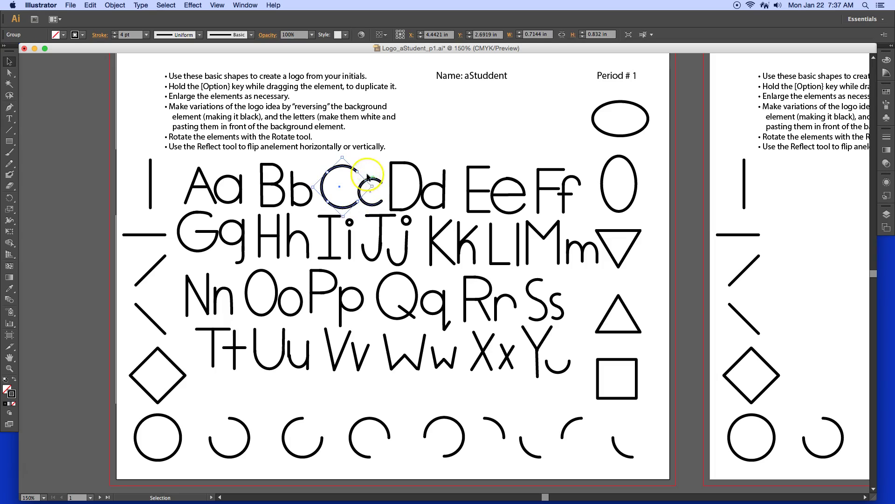
{"action": "left_click", "coordinate": [372, 191]}
{"action": "key", "text": "a"}
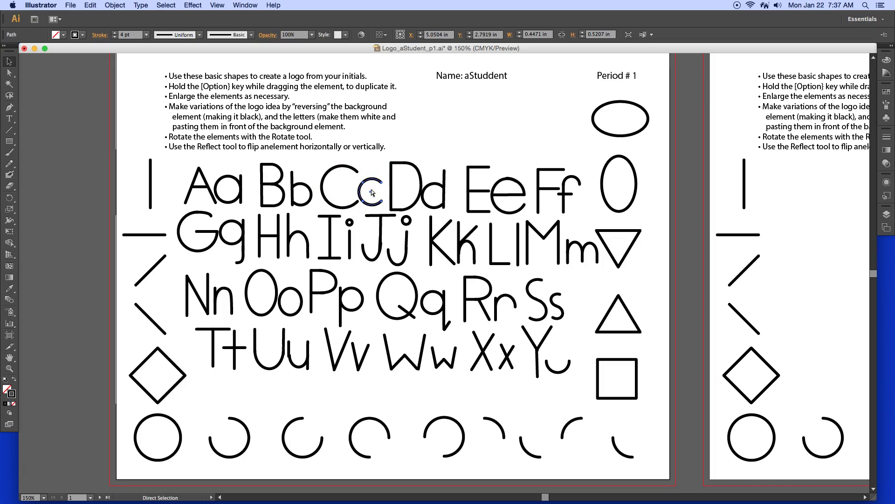
{"action": "key", "text": "v"}
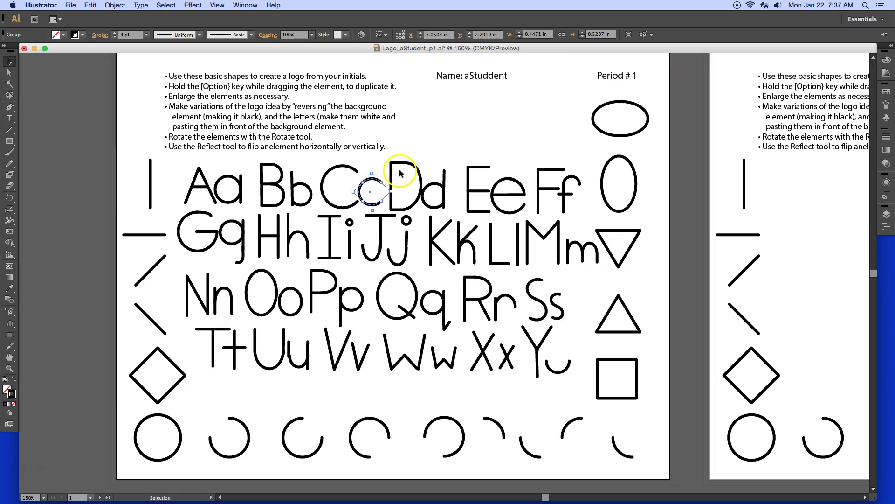
Group the strokes of the capital D and those of the lowercase d as separate letters.
{"action": "left_click", "coordinate": [394, 150]}
{"action": "left_click_drag", "start_coordinate": [391, 156], "coordinate": [418, 211]}
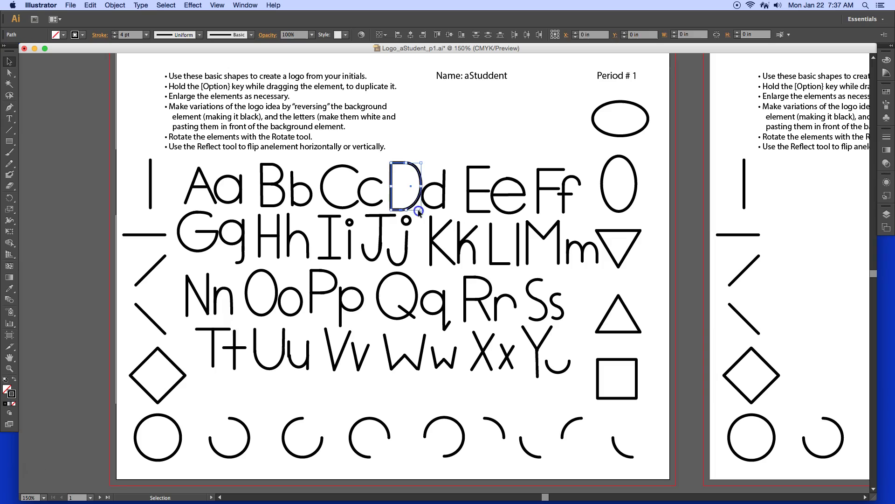
{"action": "left_click", "coordinate": [115, 5]}
{"action": "left_click", "coordinate": [125, 41]}
{"action": "left_click", "coordinate": [452, 161]}
{"action": "left_click_drag", "start_coordinate": [452, 164], "coordinate": [424, 210]}
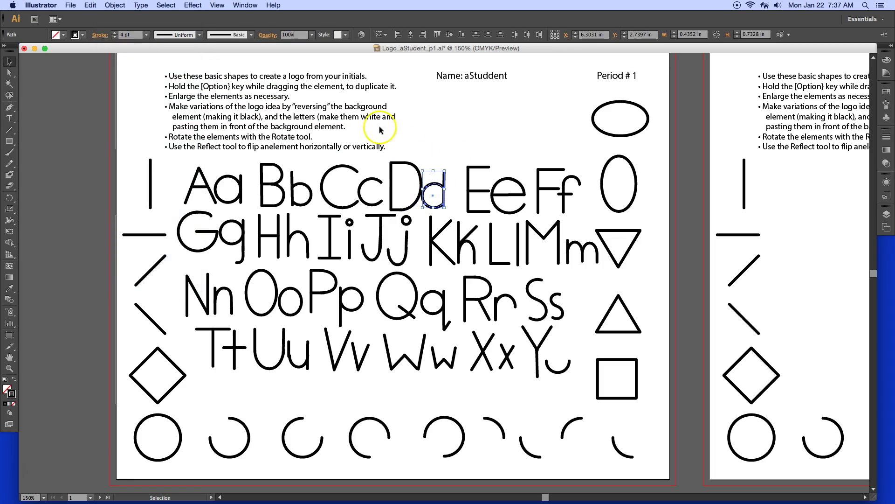
{"action": "left_click", "coordinate": [116, 6]}
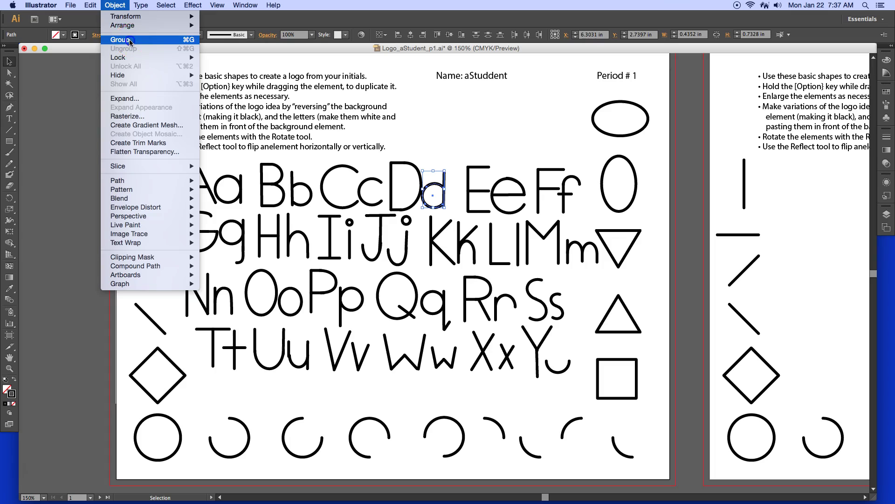
{"action": "left_click", "coordinate": [130, 40]}
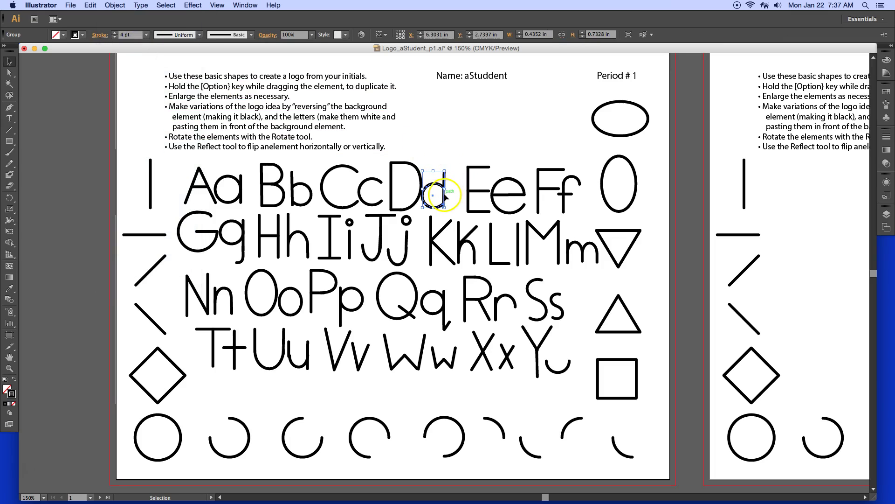
Nudge the grouped lowercase d slightly to the right, away from the capital D.
{"action": "key", "text": "Right"}
{"action": "key", "text": "Right"}
{"action": "key", "text": "Right"}
{"action": "key", "text": "Right"}
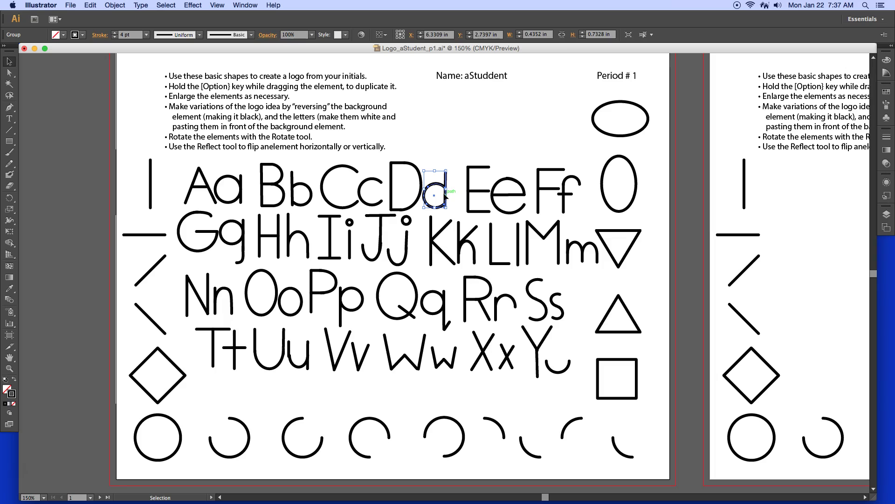
{"action": "left_click", "coordinate": [436, 160]}
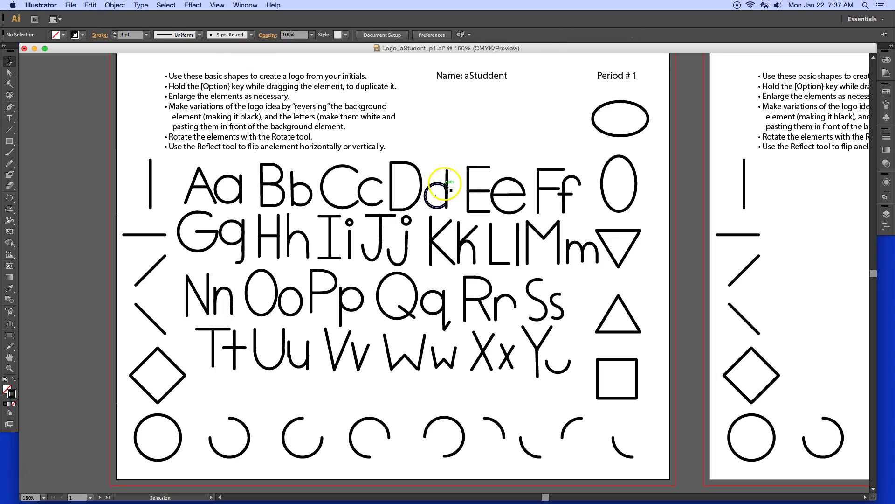
Ungroup the lowercase d back into its separate strokes.
{"action": "left_click", "coordinate": [436, 177]}
{"action": "left_click", "coordinate": [115, 5]}
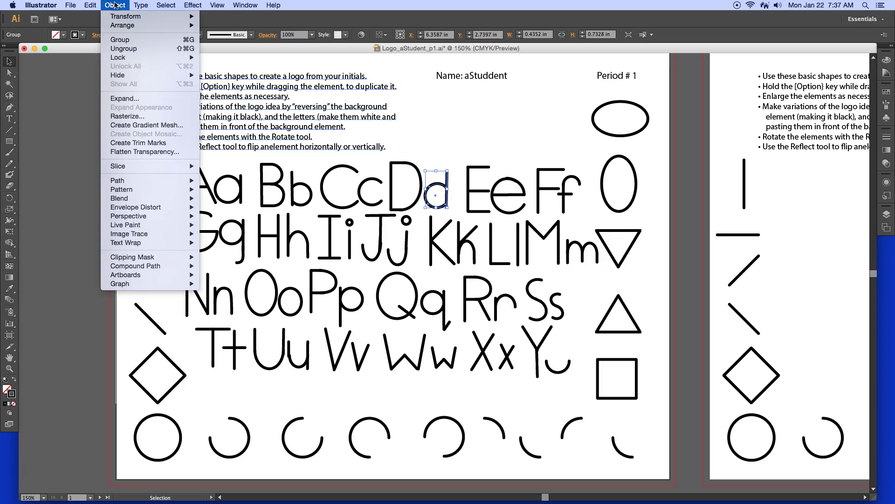
{"action": "left_click", "coordinate": [122, 49]}
Group the strokes of the capital E and those of the lowercase e, each as its own letter.
{"action": "key", "text": "a"}
{"action": "left_click", "coordinate": [486, 213]}
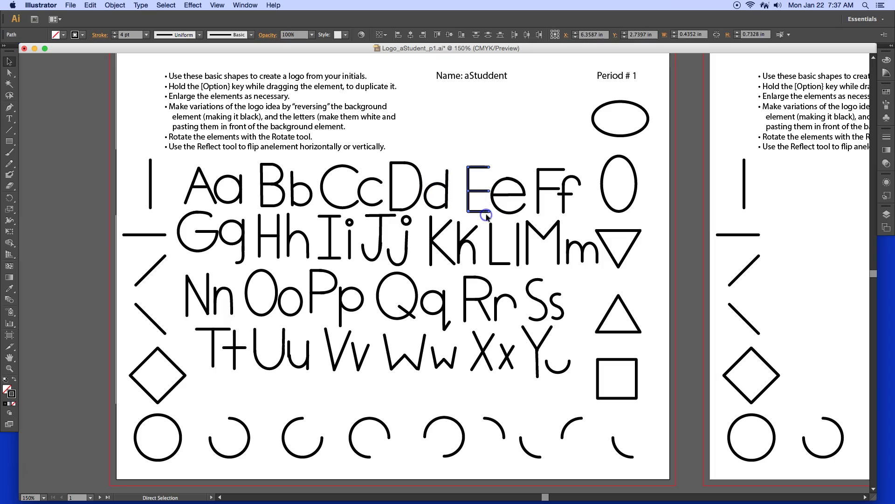
{"action": "key", "text": "v"}
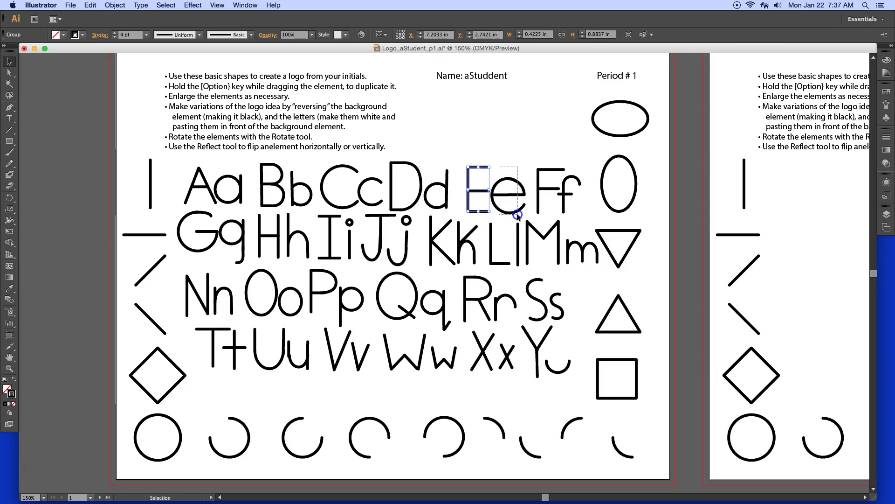
{"action": "left_click", "coordinate": [521, 217], "text": "shift"}
{"action": "left_click", "coordinate": [527, 220]}
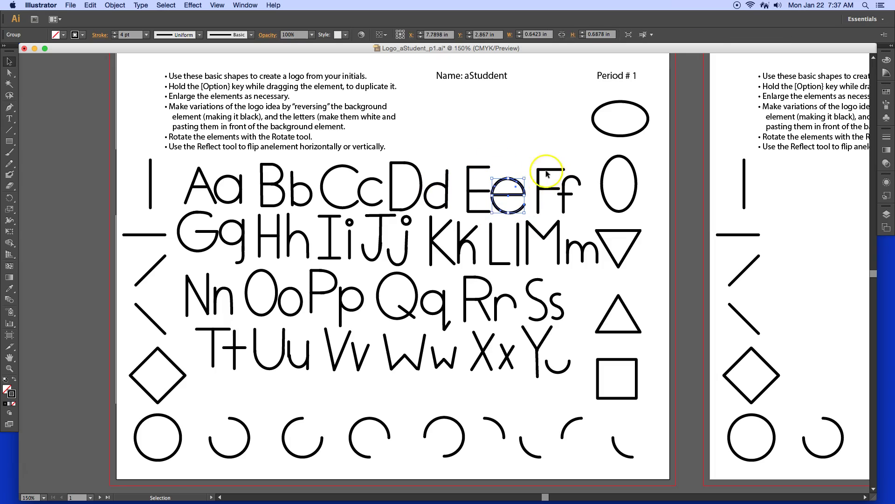
Group the capital F and the lowercase f as individual letters.
{"action": "left_click", "coordinate": [552, 201]}
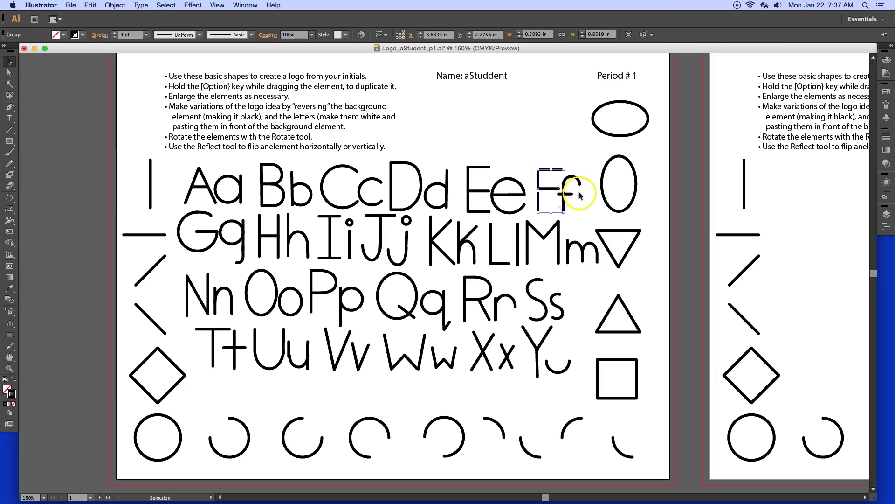
{"action": "left_click_drag", "start_coordinate": [563, 210], "coordinate": [563, 211]}
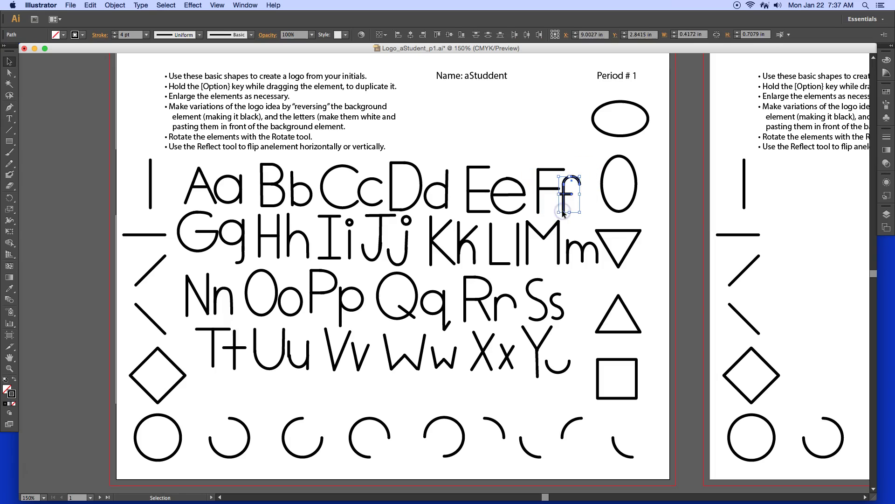
{"action": "key", "text": "super+g"}
Group the strokes of the lowercase m, the capital M and the capital L as separate letters.
{"action": "left_click", "coordinate": [570, 239]}
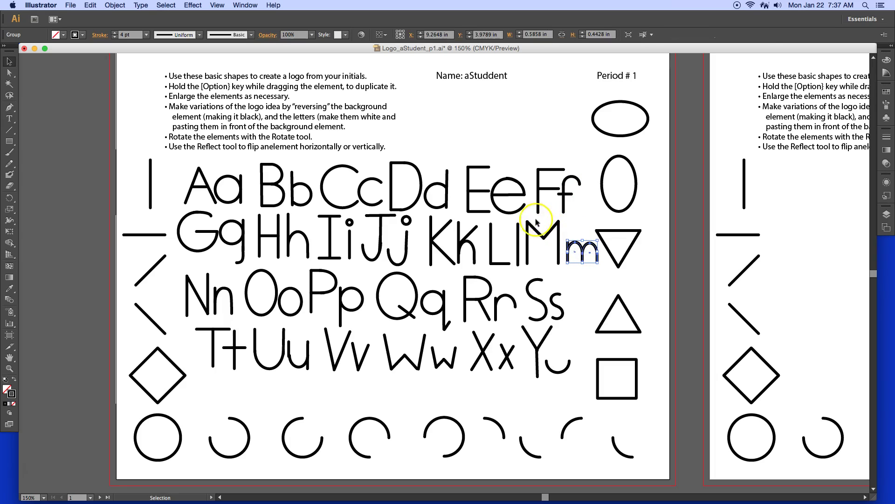
{"action": "left_click_drag", "start_coordinate": [527, 218], "coordinate": [559, 264]}
{"action": "left_click", "coordinate": [491, 242]}
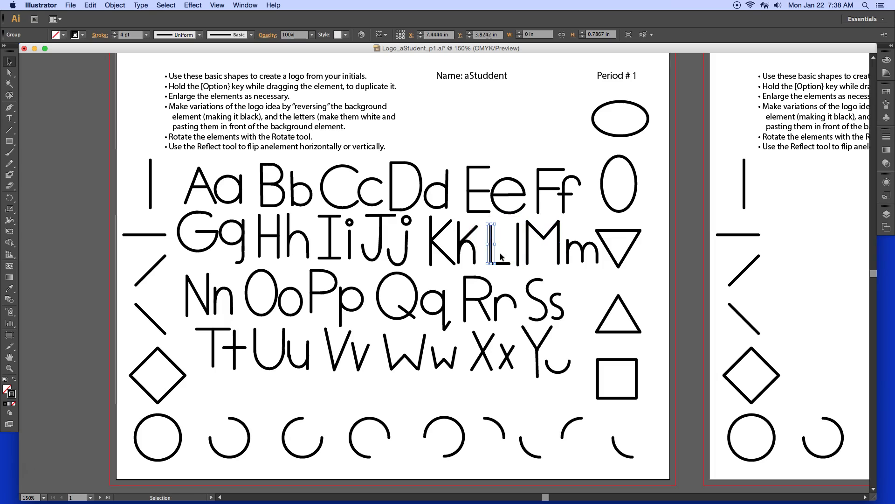
{"action": "mouse_move", "coordinate": [484, 230]}
{"action": "left_mouse_down"}
{"action": "mouse_move", "coordinate": [505, 266]}
{"action": "mouse_move", "coordinate": [474, 234]}
{"action": "mouse_move", "coordinate": [459, 265]}
{"action": "mouse_move", "coordinate": [450, 237]}
{"action": "mouse_move", "coordinate": [490, 269]}
{"action": "left_mouse_up"}
{"action": "key", "text": "super+g"}
In outline view, move the loose end anchor of the lowercase k's arch onto its vertical stem.
{"action": "key", "text": "super+space"}
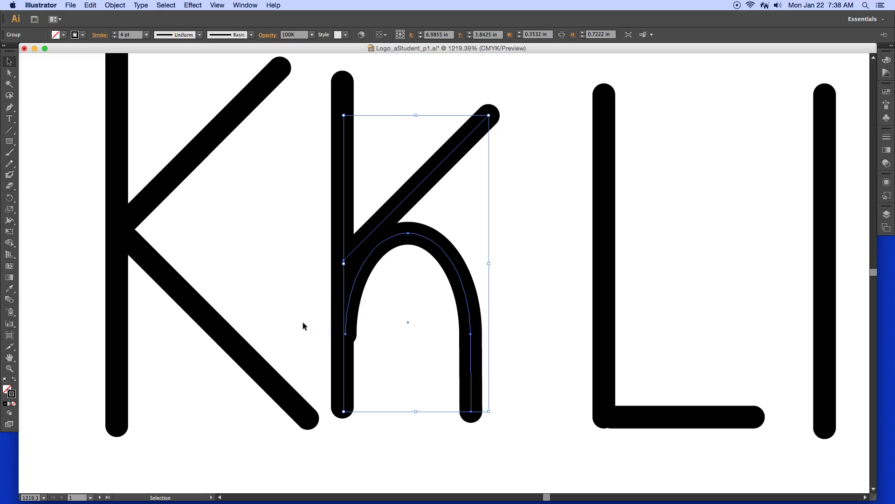
{"action": "key", "text": "super+y"}
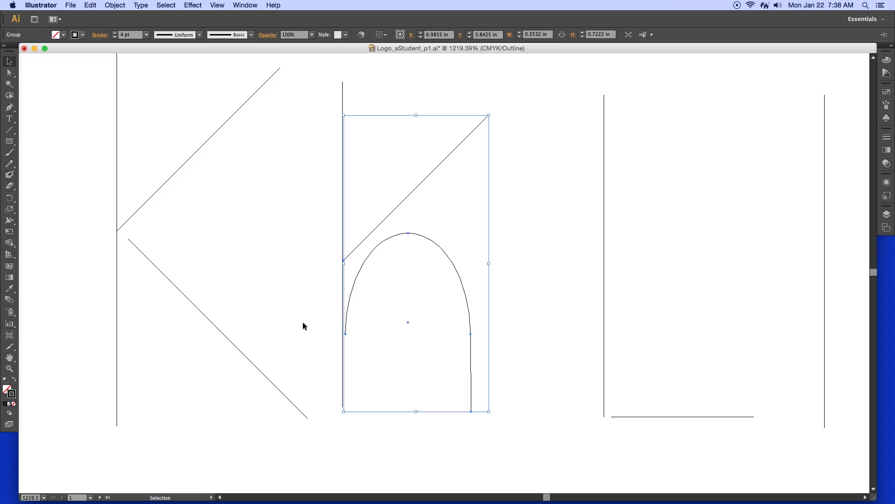
{"action": "left_click", "coordinate": [10, 73]}
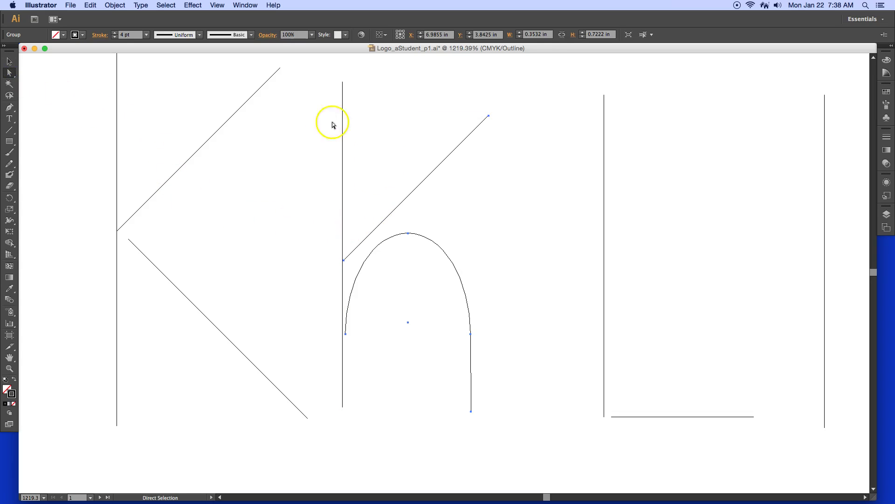
{"action": "left_click", "coordinate": [308, 254]}
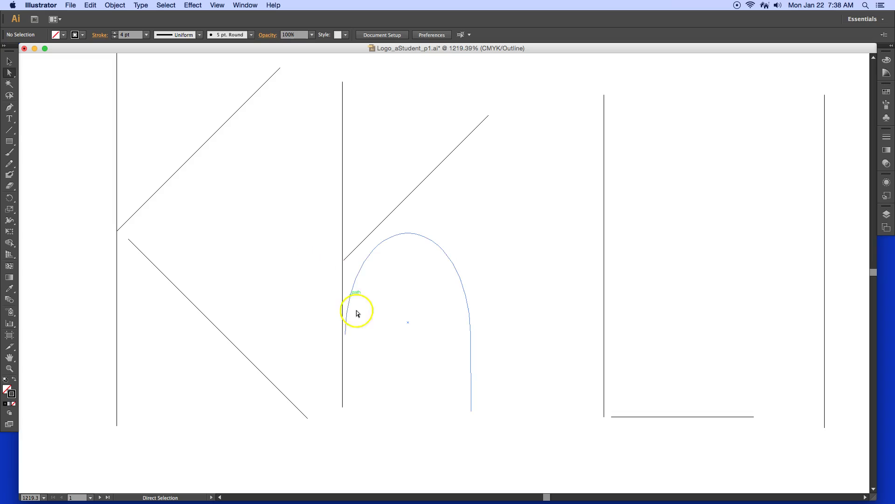
{"action": "left_click", "coordinate": [346, 334]}
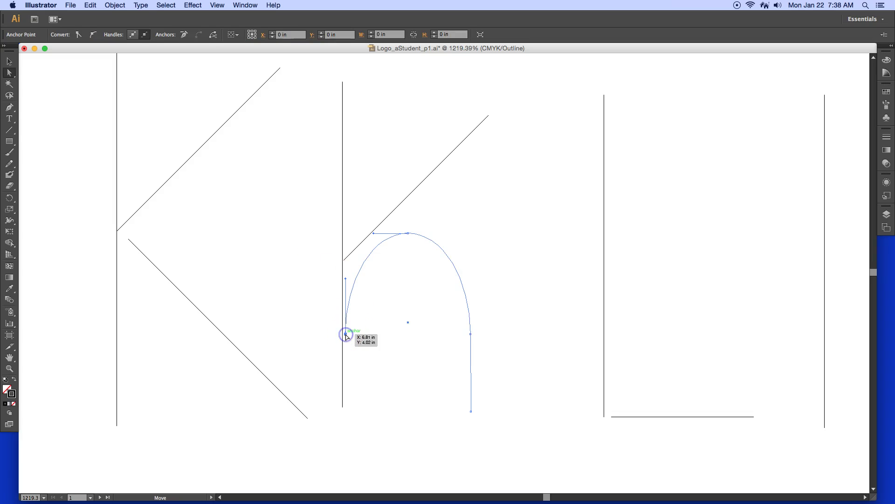
{"action": "mouse_move", "coordinate": [345, 334]}
{"action": "left_mouse_down"}
{"action": "mouse_move", "coordinate": [357, 295]}
{"action": "mouse_move", "coordinate": [418, 253]}
{"action": "mouse_move", "coordinate": [350, 299]}
{"action": "mouse_move", "coordinate": [342, 334]}
{"action": "left_mouse_up"}
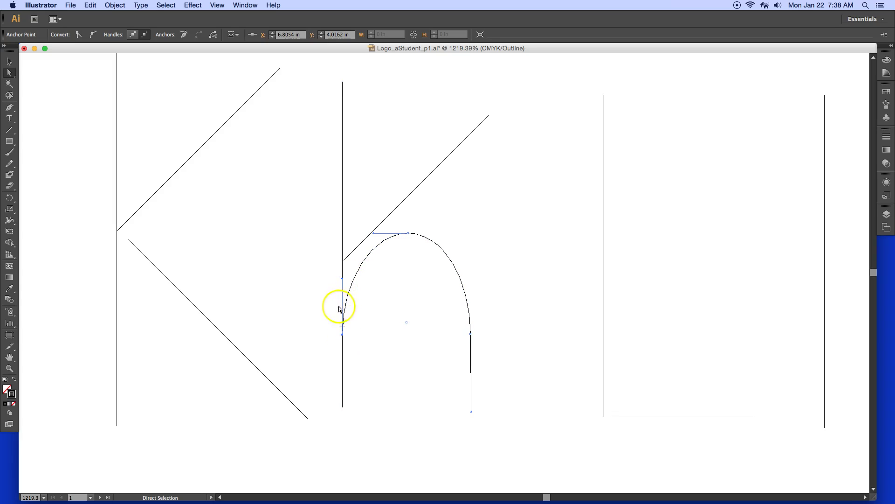
Move the lowercase k's diagonal stroke down until it touches the arch, and return to preview view.
{"action": "left_click", "coordinate": [408, 233]}
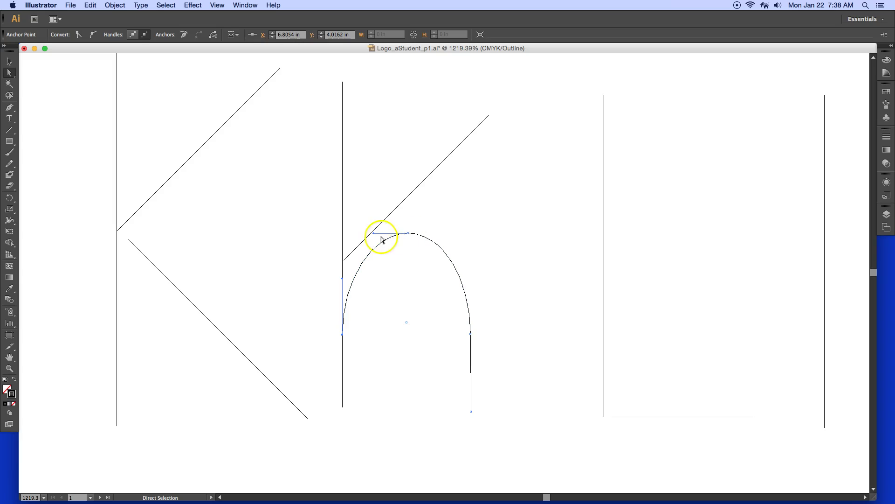
{"action": "left_click", "coordinate": [366, 239]}
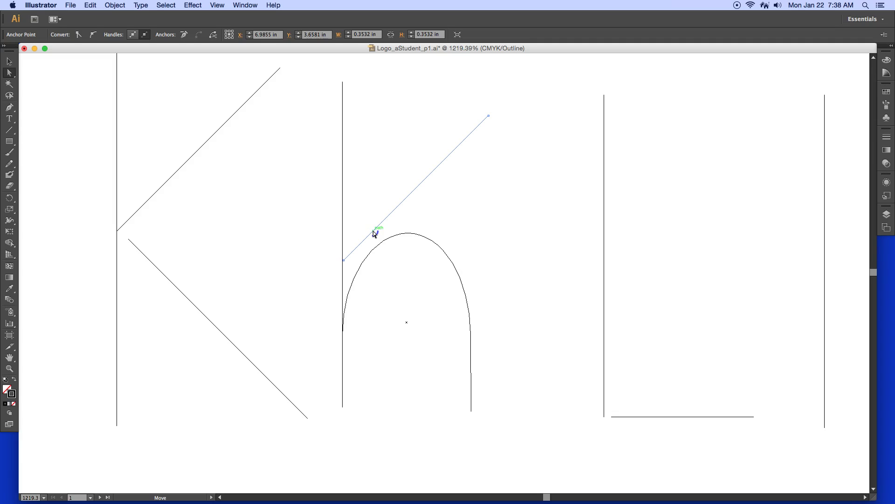
{"action": "left_click_drag", "start_coordinate": [373, 231], "coordinate": [374, 251]}
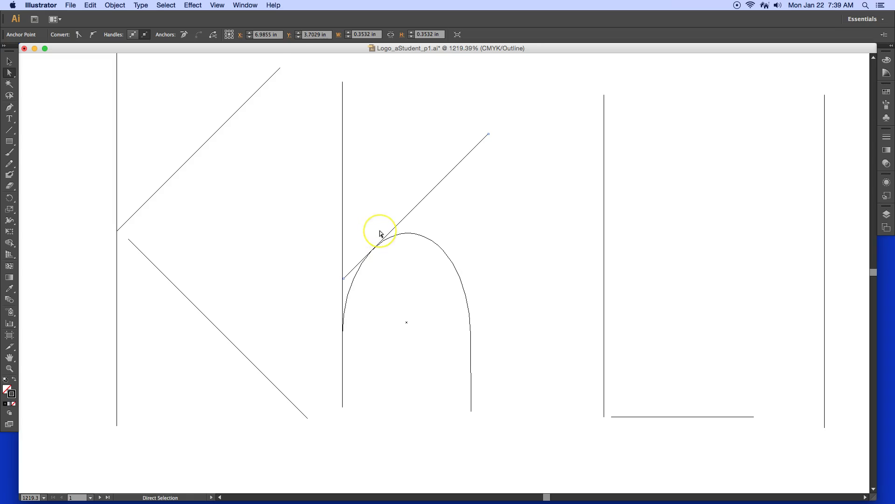
{"action": "key", "text": "super+y"}
{"action": "left_click", "coordinate": [290, 254]}
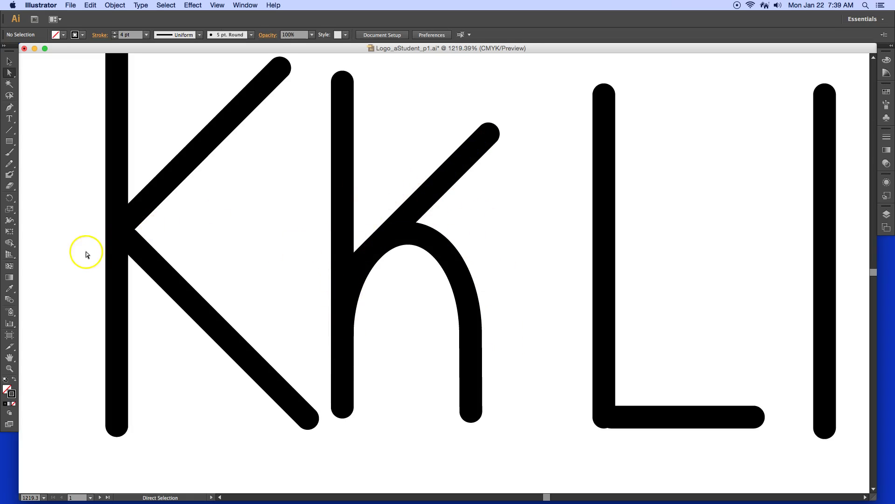
Examine where the stems and curves of the capital J and lowercase j join.
{"action": "left_click_drag", "start_coordinate": [268, 233], "coordinate": [369, 222]}
{"action": "left_click_drag", "start_coordinate": [47, 279], "coordinate": [399, 244]}
{"action": "mouse_move", "coordinate": [301, 249]}
{"action": "left_mouse_down"}
{"action": "mouse_move", "coordinate": [409, 252]}
{"action": "mouse_move", "coordinate": [404, 247]}
{"action": "left_mouse_up"}
{"action": "left_click_drag", "start_coordinate": [336, 183], "coordinate": [383, 226]}
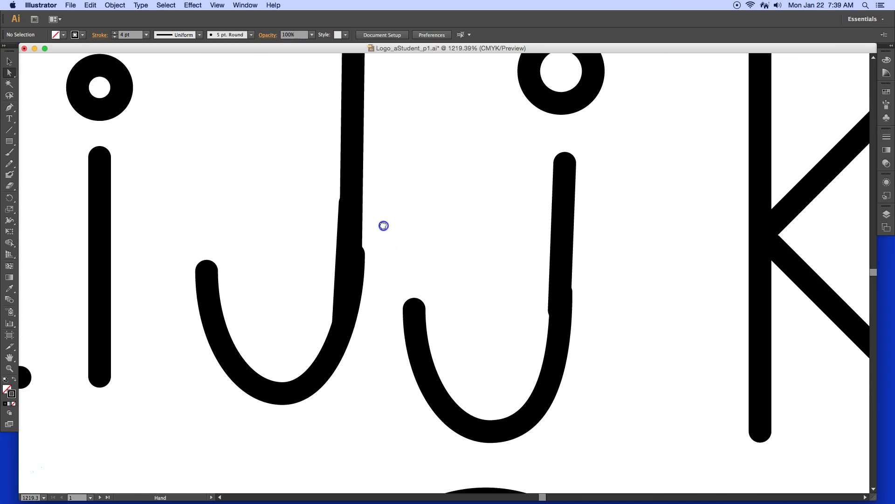
{"action": "left_click", "coordinate": [365, 226]}
{"action": "key", "text": "z"}
{"action": "left_click", "coordinate": [398, 223]}
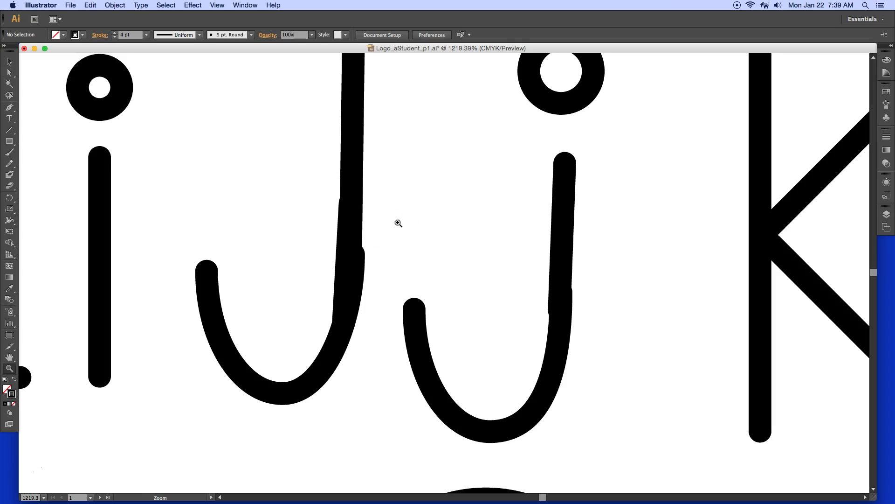
{"action": "left_click", "coordinate": [405, 228]}
{"action": "left_click_drag", "start_coordinate": [395, 253], "coordinate": [452, 267]}
{"action": "left_click", "coordinate": [422, 260]}
{"action": "left_click_drag", "start_coordinate": [422, 259], "coordinate": [440, 258]}
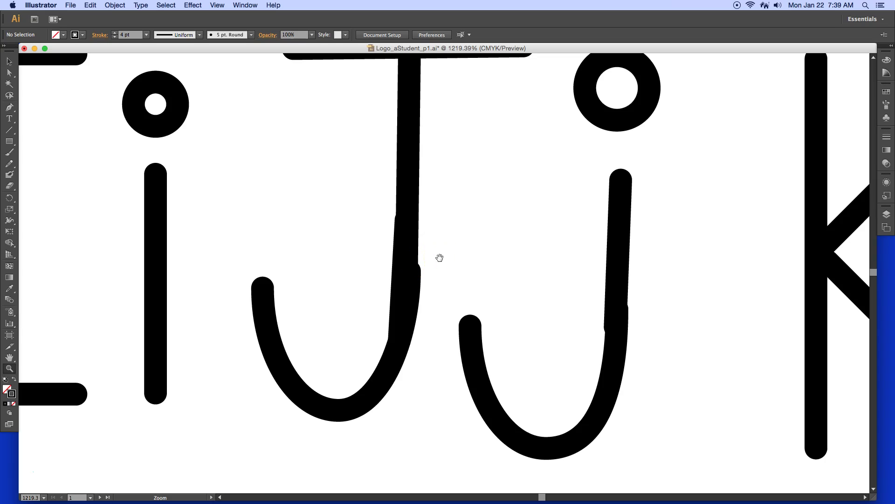
{"action": "left_click", "coordinate": [447, 272]}
In outline view, pull the extra slanted stroke away from the capital J's stem.
{"action": "key", "text": "super+y"}
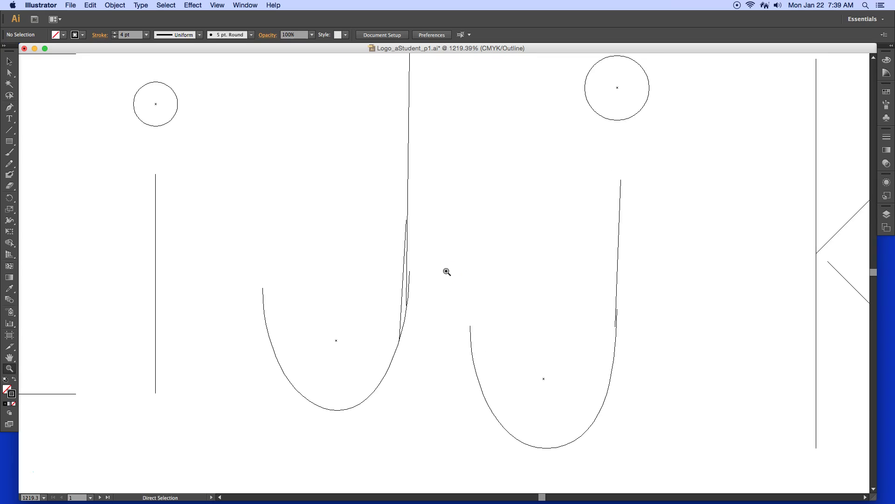
{"action": "left_click_drag", "start_coordinate": [447, 272], "coordinate": [408, 271]}
{"action": "left_click", "coordinate": [9, 73]}
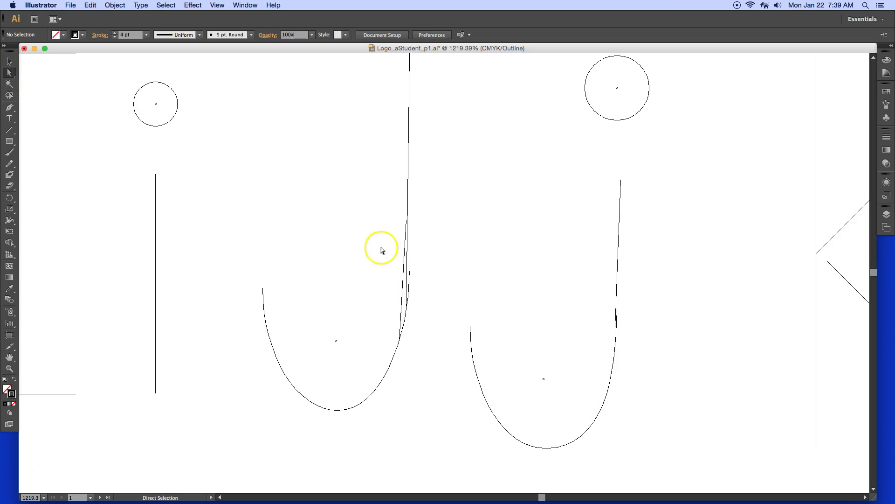
{"action": "left_click", "coordinate": [404, 279]}
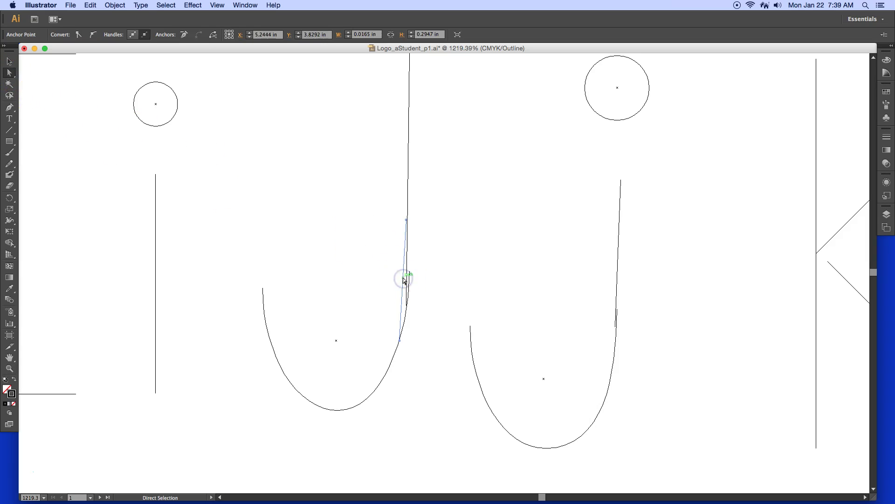
{"action": "key", "text": "Delete"}
{"action": "left_click", "coordinate": [403, 280]}
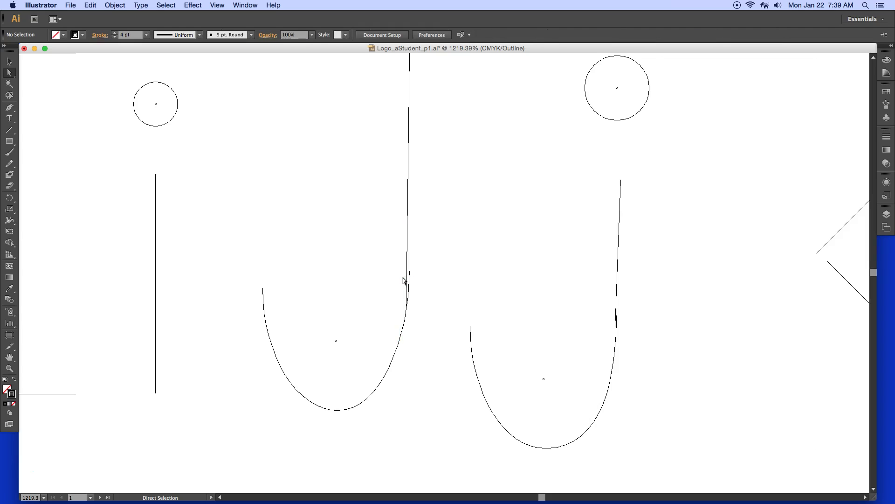
{"action": "left_click", "coordinate": [404, 280]}
{"action": "left_click_drag", "start_coordinate": [404, 280], "coordinate": [332, 216]}
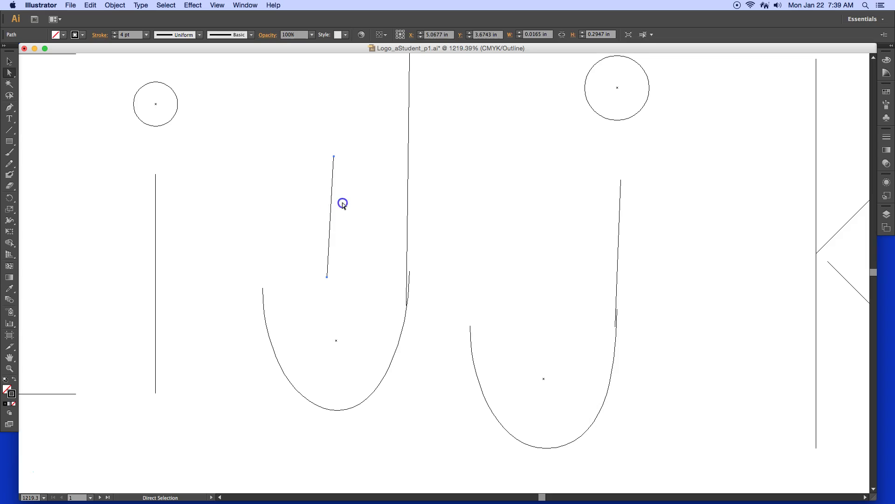
Delete the detached slanted stroke beside the capital J along with its leftover anchor points.
{"action": "left_click", "coordinate": [332, 204]}
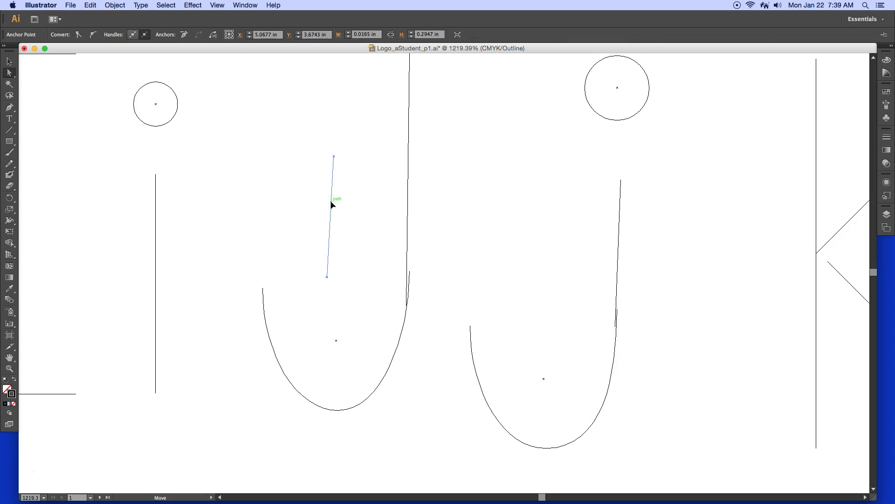
{"action": "key", "text": "Delete"}
{"action": "left_click", "coordinate": [332, 205]}
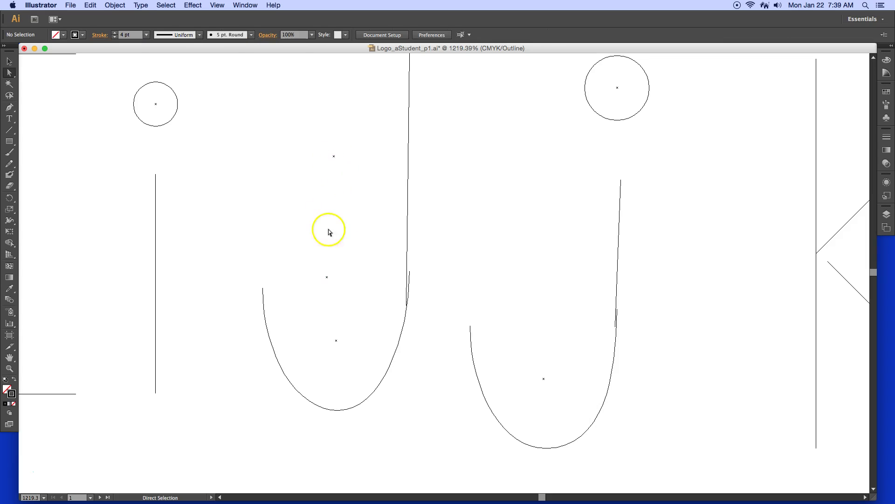
{"action": "left_click_drag", "start_coordinate": [316, 141], "coordinate": [363, 290]}
{"action": "key", "text": "Delete"}
Move the upper right end of the capital J's curve down onto the stem's lower end, and return to preview view.
{"action": "left_click", "coordinate": [410, 271]}
{"action": "left_click", "coordinate": [410, 271], "text": "shift"}
{"action": "left_click", "coordinate": [410, 271]}
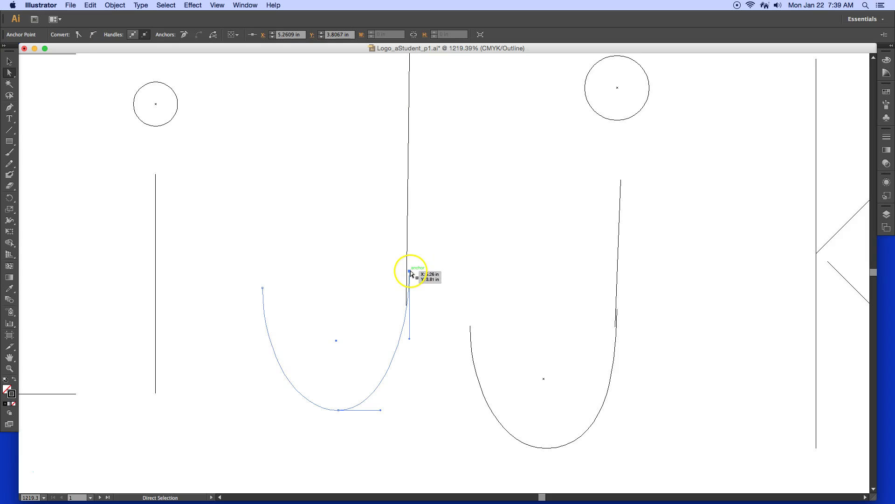
{"action": "left_click_drag", "start_coordinate": [410, 271], "coordinate": [409, 304]}
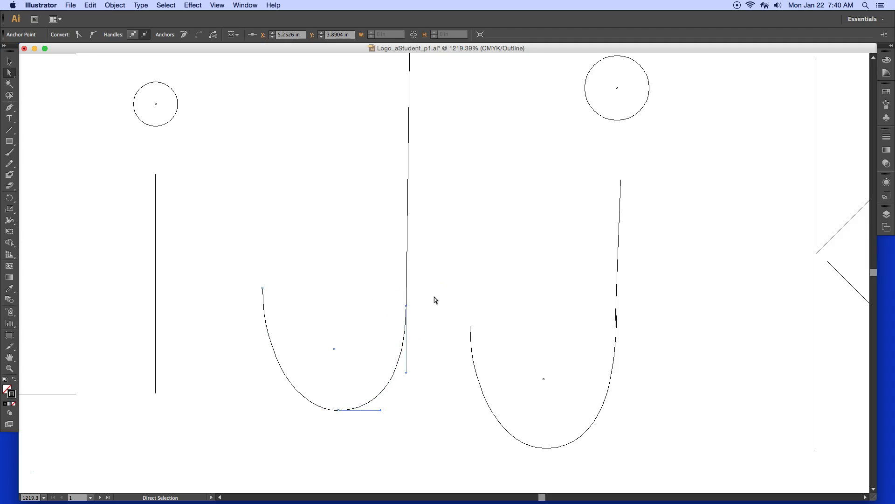
{"action": "key", "text": "super+y"}
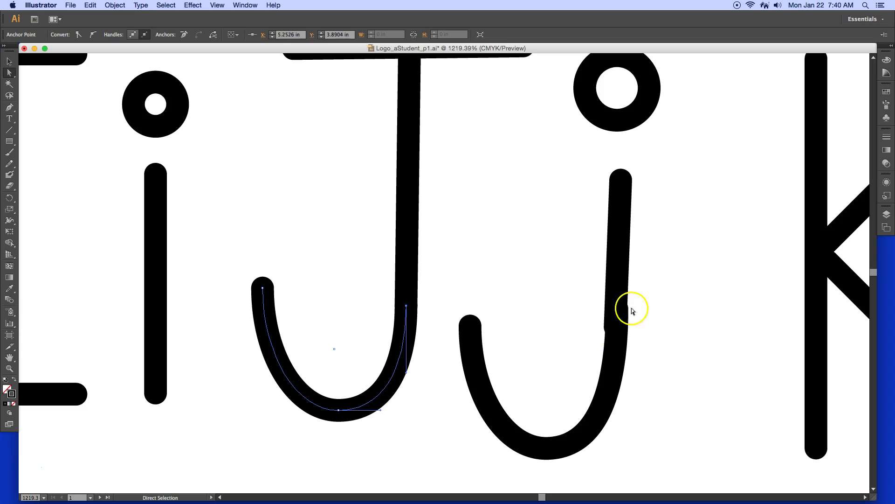
In outline view, raise the lower end of the lowercase j's stem to meet the upper right end of its curve.
{"action": "left_click", "coordinate": [475, 258]}
{"action": "key", "text": "super+y"}
{"action": "key", "text": "space"}
{"action": "left_click_drag", "start_coordinate": [477, 264], "coordinate": [242, 192]}
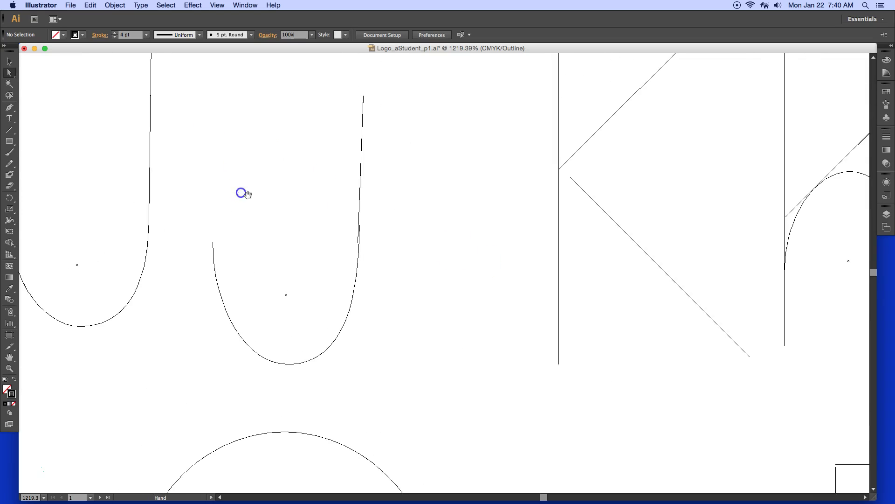
{"action": "left_click", "coordinate": [358, 243]}
{"action": "left_click_drag", "start_coordinate": [358, 244], "coordinate": [358, 226]}
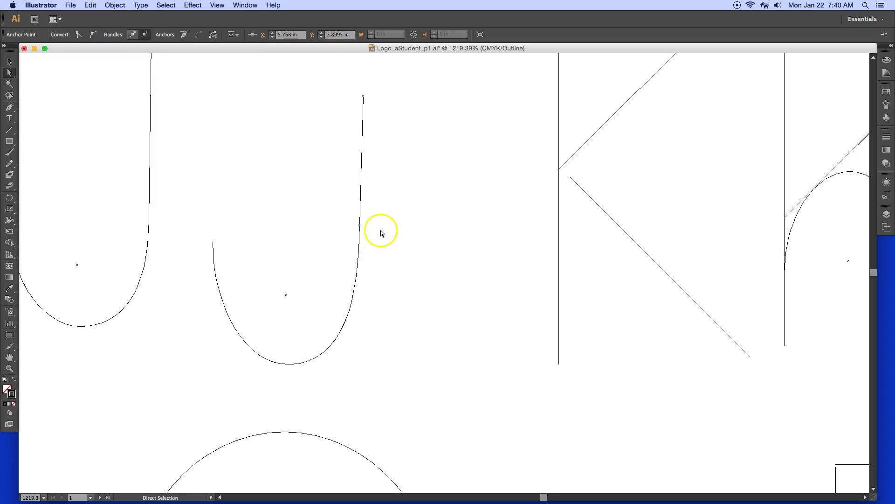
{"action": "left_click", "coordinate": [380, 231]}
Join the capital K's lower diagonal to its upper one, shorten the lowercase k's diagonal to the arch, and return to preview view.
{"action": "left_click_drag", "start_coordinate": [571, 177], "coordinate": [560, 168]}
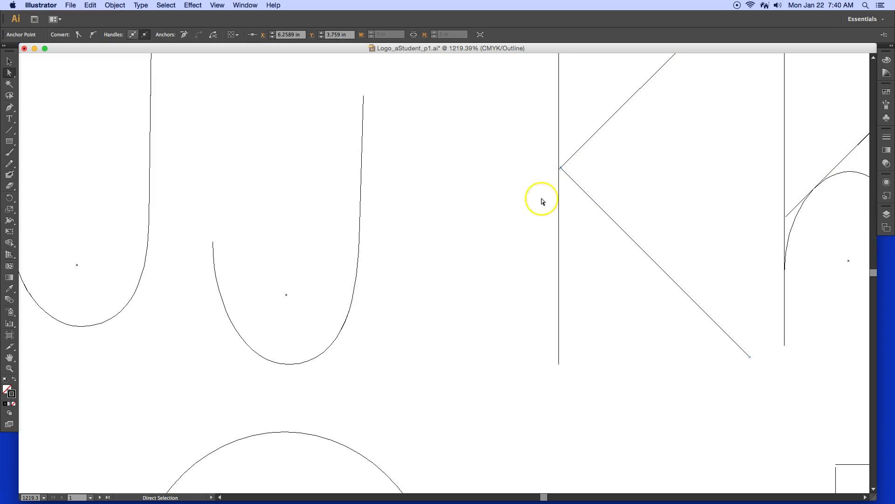
{"action": "scroll", "coordinate": [581, 250], "scroll_direction": "right", "scroll_amount": 15}
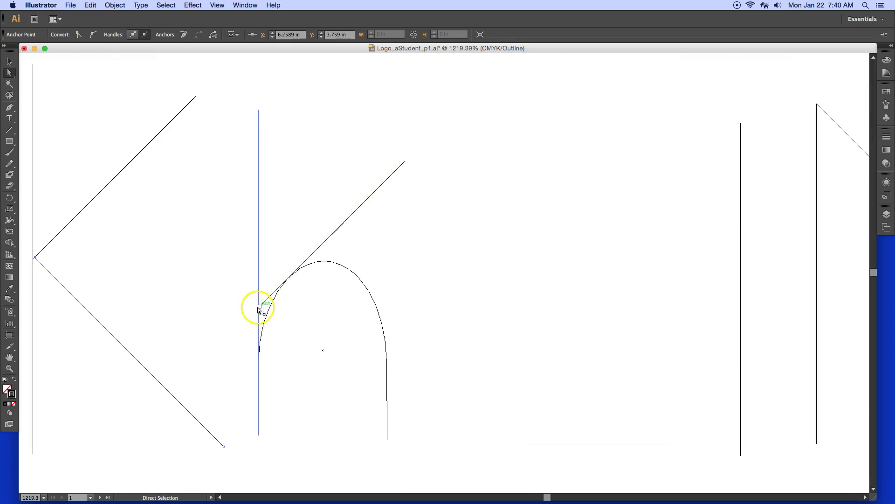
{"action": "left_click_drag", "start_coordinate": [261, 308], "coordinate": [293, 274]}
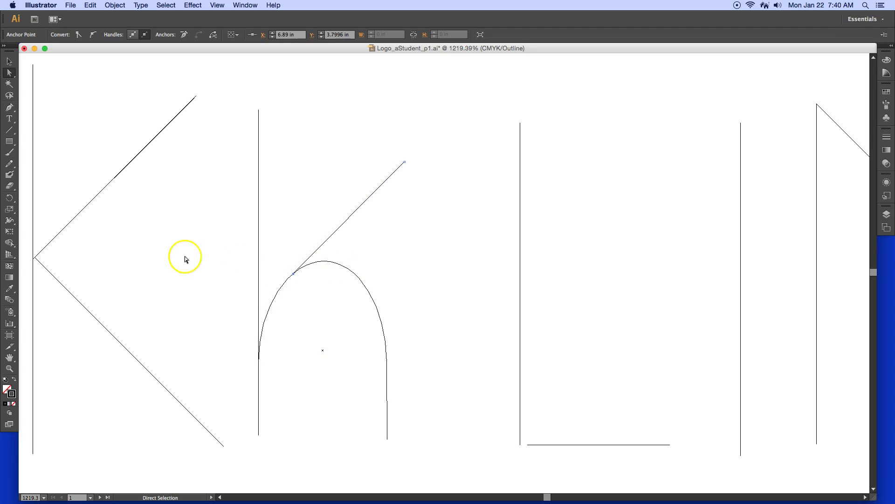
{"action": "key", "text": "super+y"}
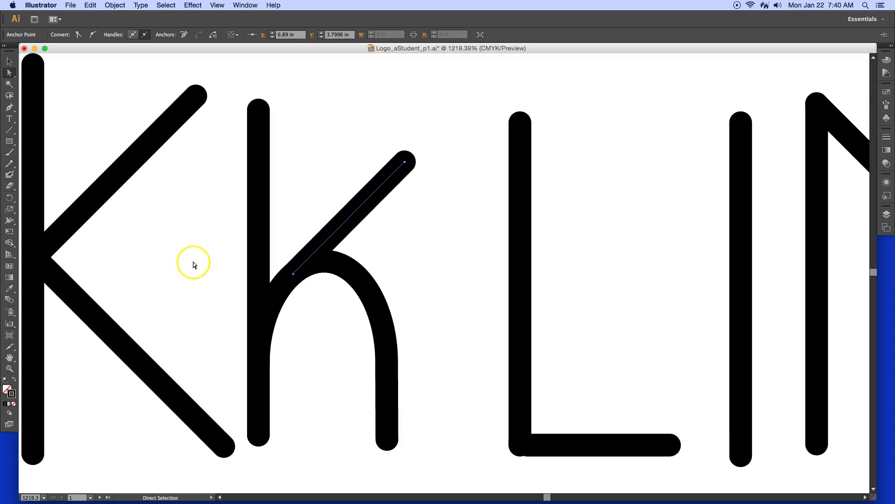
{"action": "left_click", "coordinate": [193, 262]}
Group the strokes of the capital E, lowercase e, capital F and lowercase f, each letter as its own group.
{"action": "key", "text": "space"}
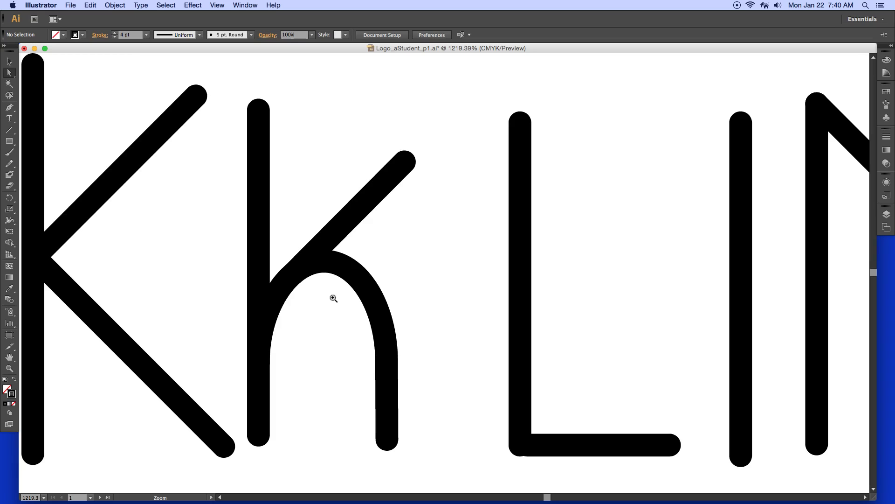
{"action": "left_click", "coordinate": [453, 136], "text": "alt"}
{"action": "left_click", "coordinate": [448, 202], "text": "alt"}
{"action": "left_click", "coordinate": [438, 279], "text": "alt"}
{"action": "left_click", "coordinate": [440, 310], "text": "alt"}
{"action": "left_click", "coordinate": [438, 311], "text": "alt"}
{"action": "left_click", "coordinate": [439, 311], "text": "alt"}
{"action": "left_click", "coordinate": [438, 312], "text": "alt"}
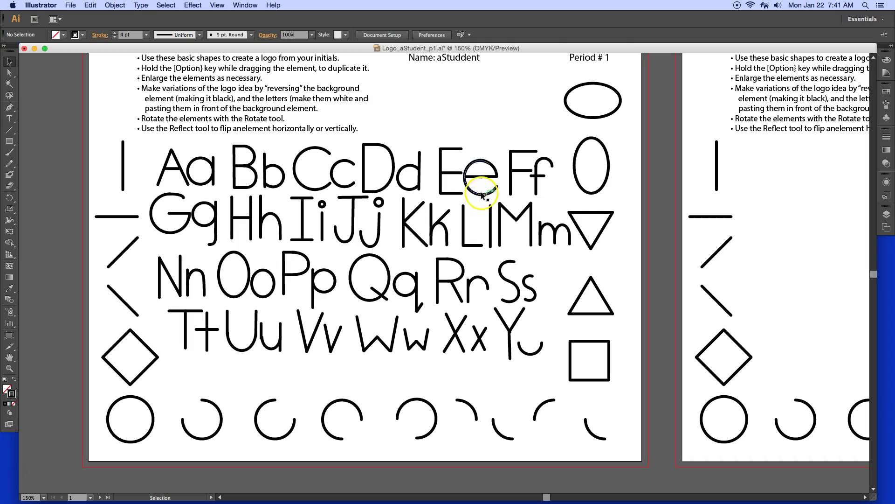
{"action": "left_click_drag", "start_coordinate": [438, 139], "coordinate": [459, 201]}
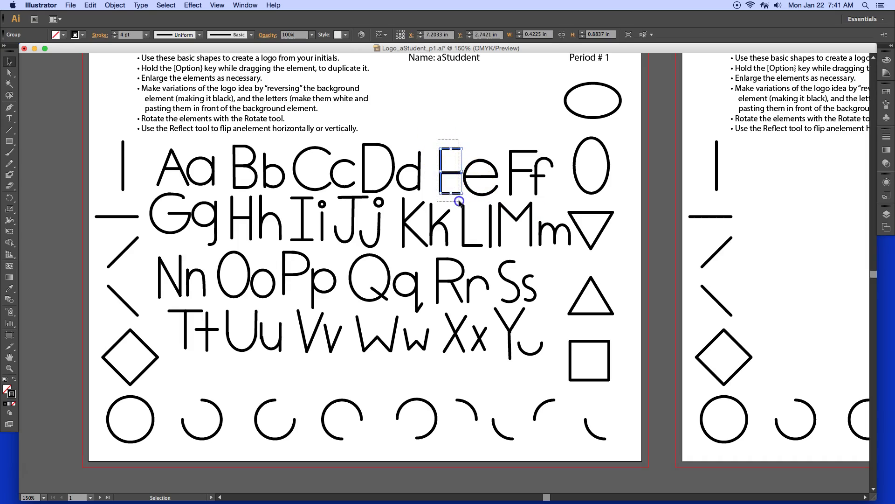
{"action": "left_click_drag", "start_coordinate": [491, 150], "coordinate": [468, 196]}
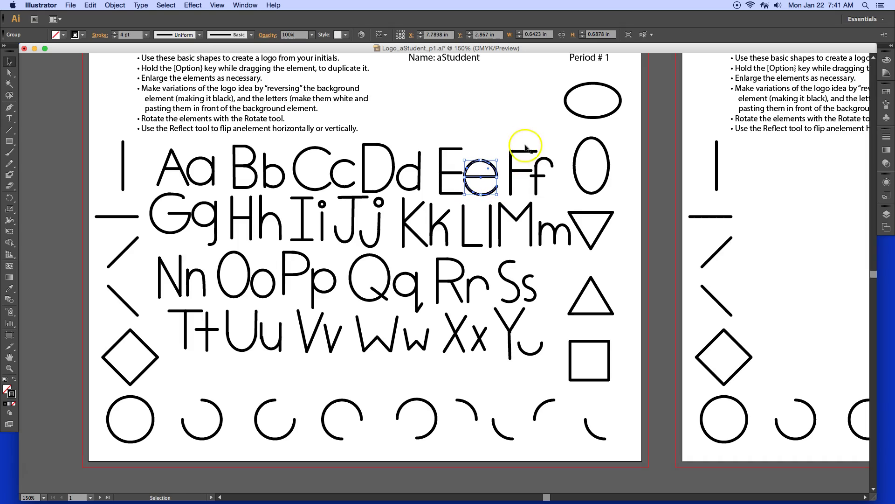
{"action": "left_click_drag", "start_coordinate": [508, 138], "coordinate": [530, 195]}
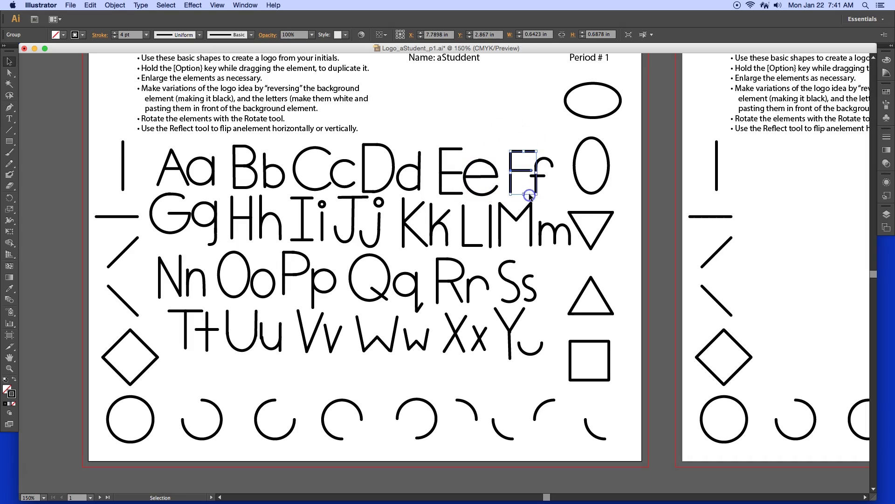
{"action": "left_click", "coordinate": [560, 159]}
{"action": "left_click_drag", "start_coordinate": [536, 188], "coordinate": [535, 192]}
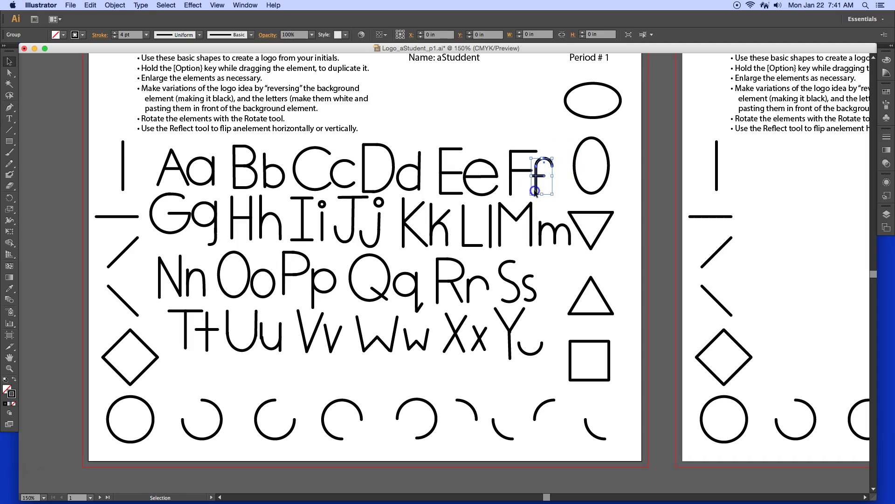
{"action": "key", "text": "super+g"}
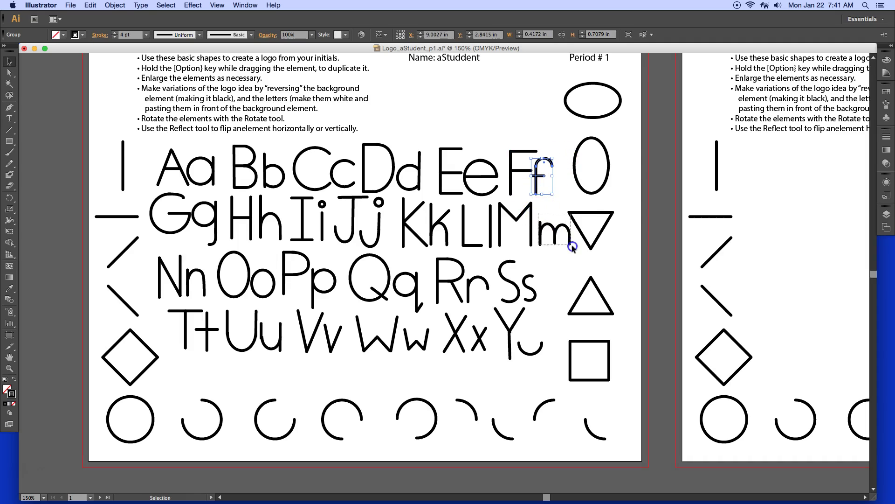
Group the strokes of the lowercase m, capital M, capital W and lowercase w, each letter as its own group.
{"action": "left_click_drag", "start_coordinate": [564, 247], "coordinate": [565, 248]}
{"action": "left_click", "coordinate": [564, 245]}
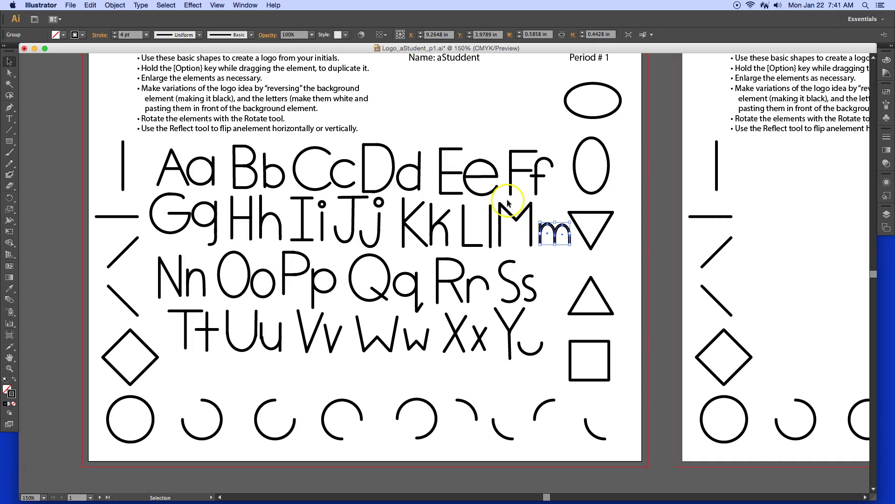
{"action": "left_click_drag", "start_coordinate": [498, 199], "coordinate": [531, 251]}
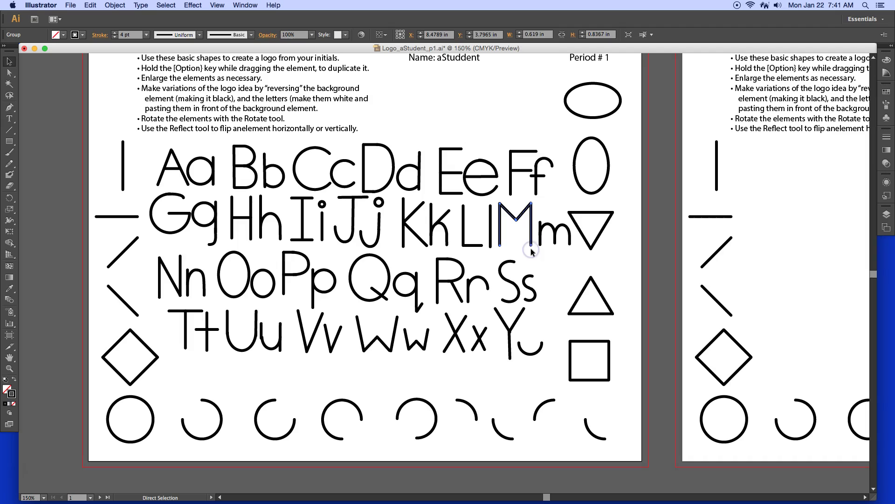
{"action": "key", "text": "v"}
{"action": "left_click_drag", "start_coordinate": [354, 313], "coordinate": [406, 324]}
{"action": "key", "text": "super+z"}
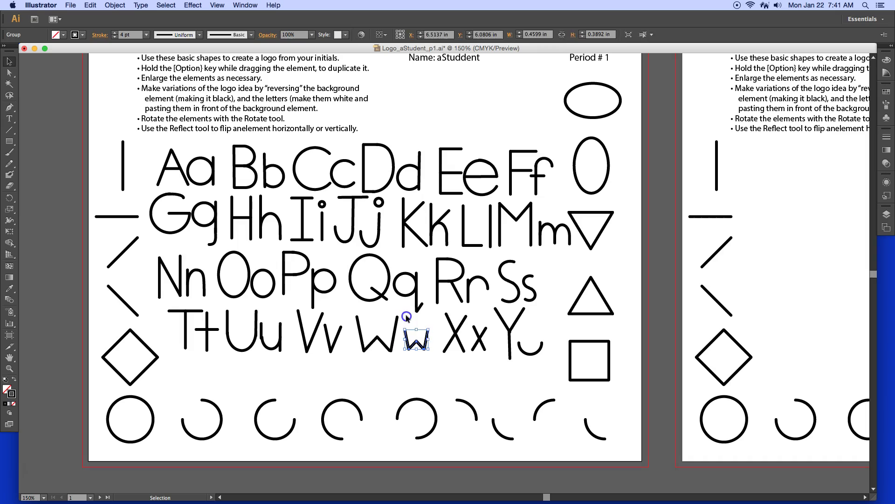
{"action": "left_click", "coordinate": [406, 317]}
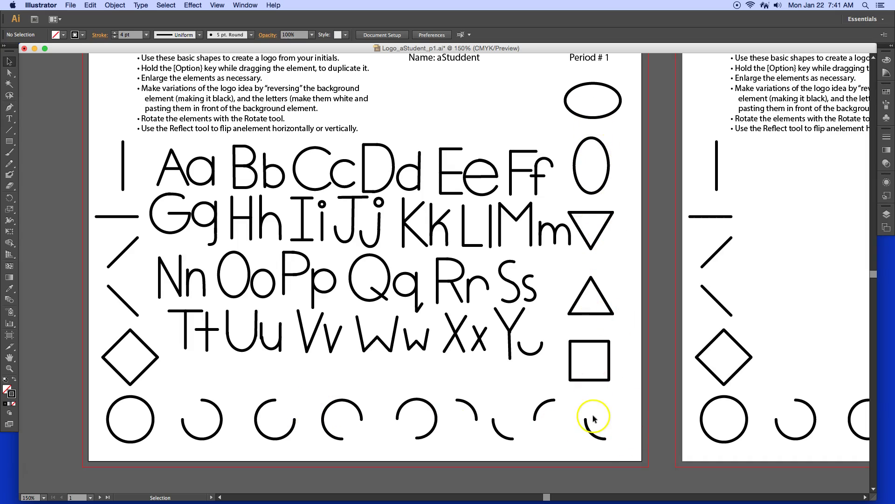
Select the crossbar, stem and curve of the capital J and group them as one letter.
{"action": "left_click_drag", "start_coordinate": [584, 331], "coordinate": [551, 330]}
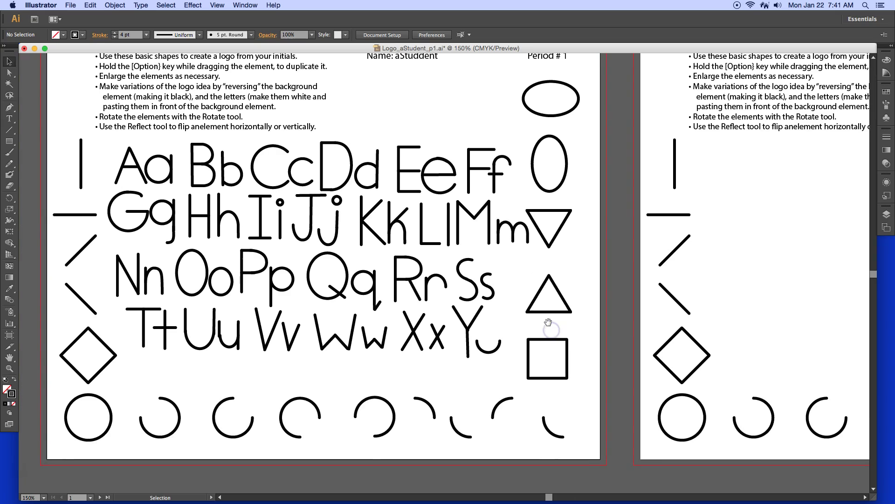
{"action": "key", "text": "super+minus"}
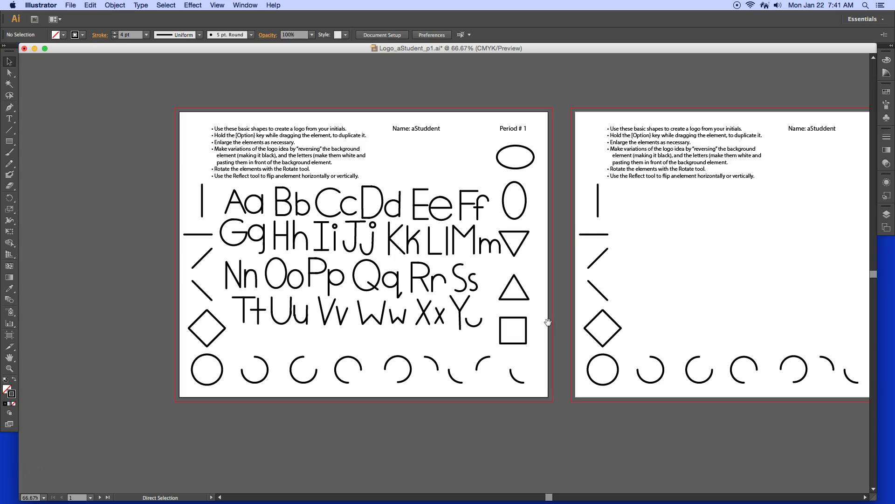
{"action": "key", "text": "super+minus"}
{"action": "left_click", "coordinate": [467, 299]}
{"action": "left_click_drag", "start_coordinate": [467, 299], "coordinate": [295, 275]}
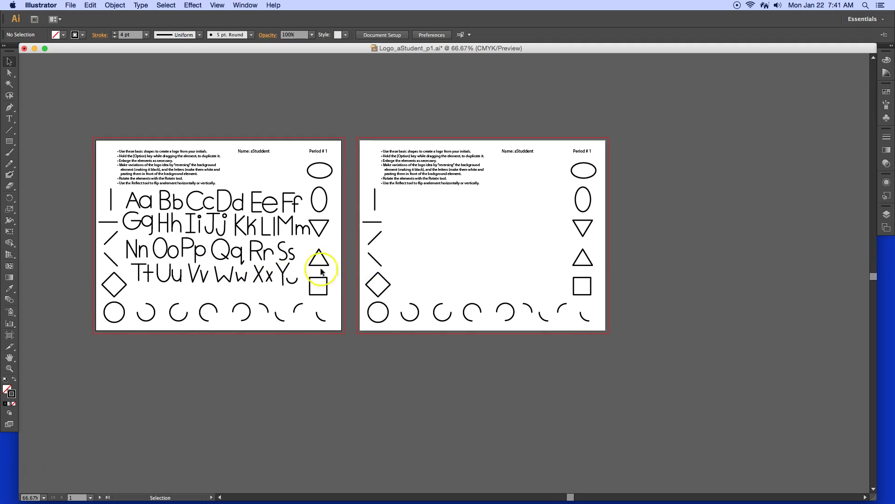
{"action": "left_click", "coordinate": [213, 224]}
{"action": "left_click", "coordinate": [207, 223]}
{"action": "left_click", "coordinate": [238, 177]}
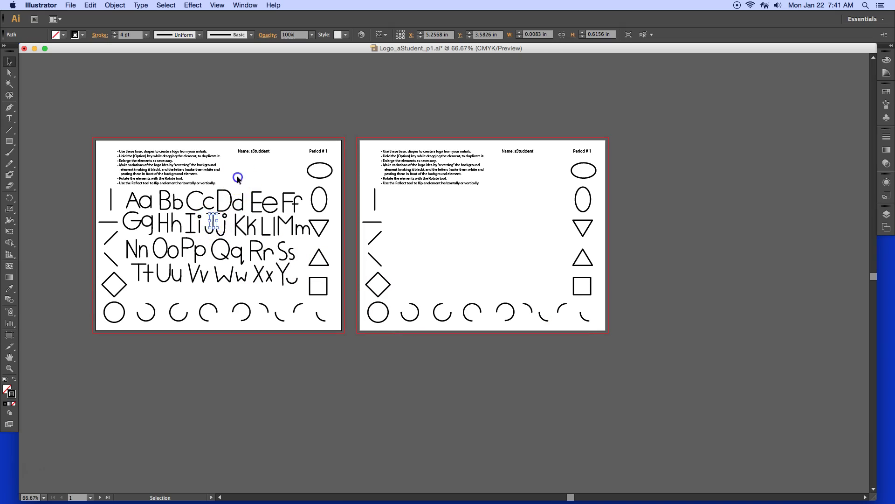
{"action": "left_click", "coordinate": [216, 212]}
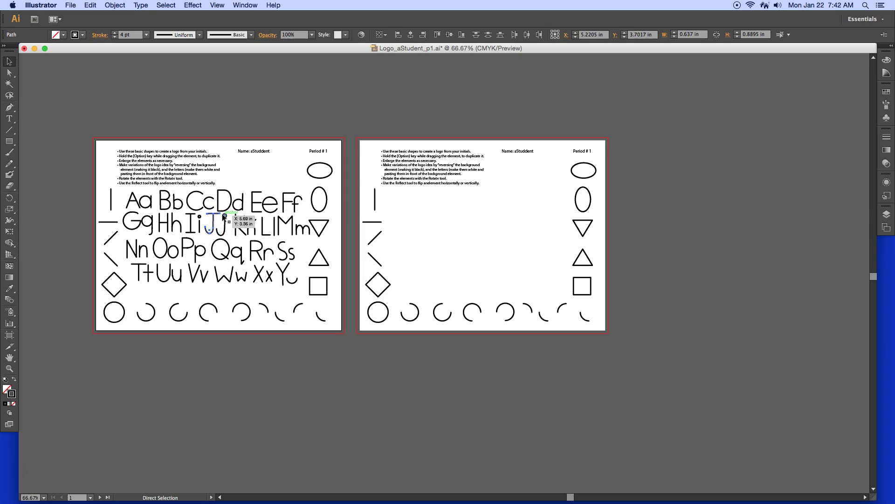
Group the dot, stem and curve of the lowercase j as one letter.
{"action": "left_click_drag", "start_coordinate": [225, 216], "coordinate": [225, 217]}
{"action": "left_click", "coordinate": [231, 236]}
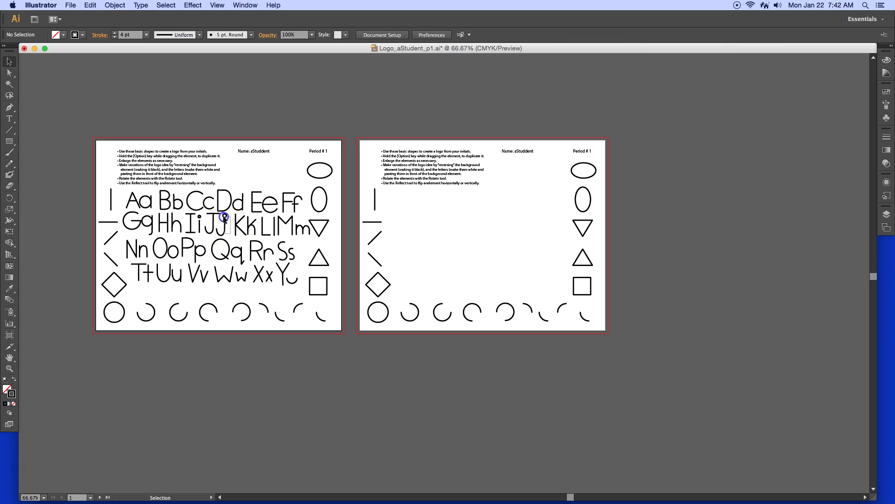
{"action": "left_click", "coordinate": [225, 217]}
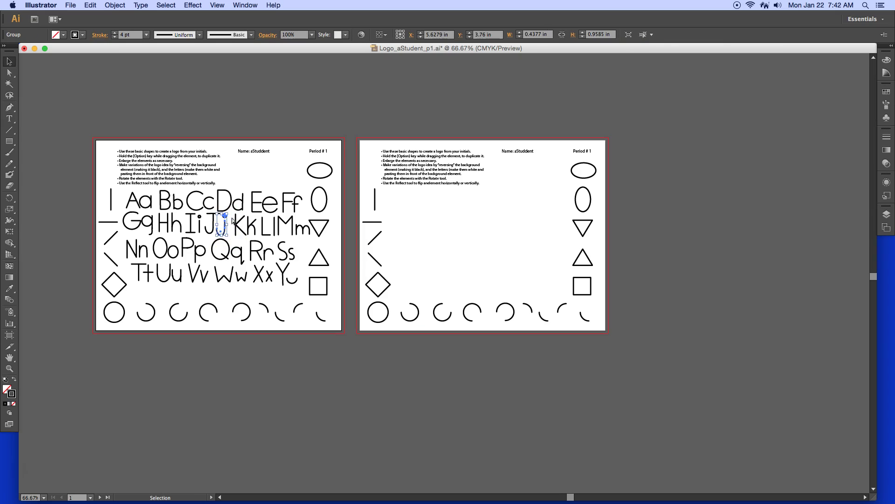
{"action": "left_click", "coordinate": [243, 177]}
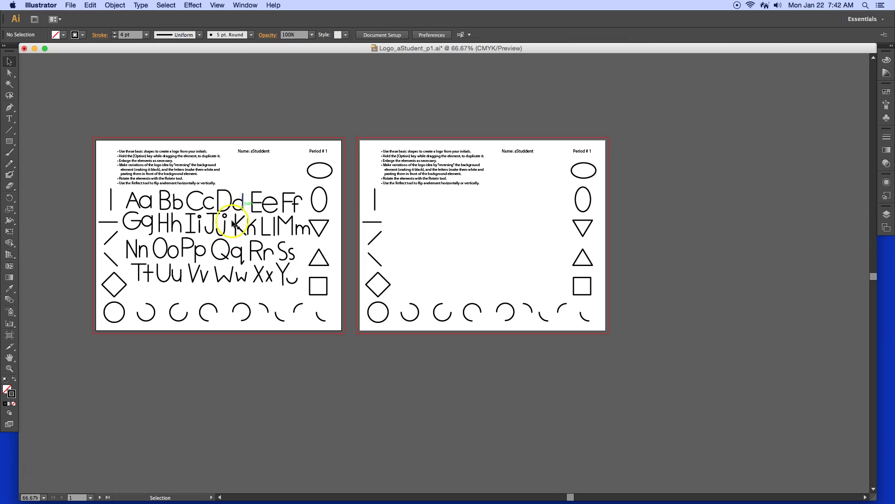
Copy the capital J and capital W from the alphabet side by side onto the second artboard.
{"action": "left_click_drag", "start_coordinate": [213, 226], "coordinate": [447, 223]}
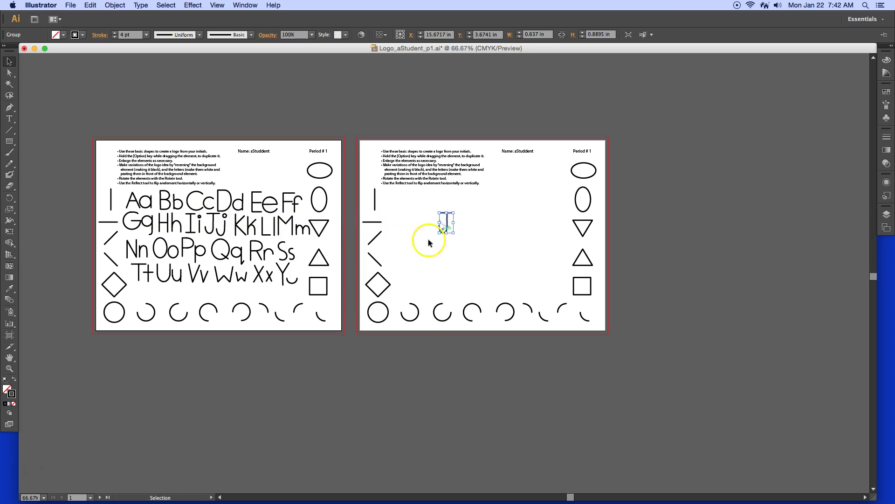
{"action": "left_click", "coordinate": [227, 280]}
{"action": "left_click_drag", "start_coordinate": [227, 280], "coordinate": [463, 234]}
Copy the lowercase j and lowercase w onto the second artboard, to the right of the capital pair.
{"action": "left_click", "coordinate": [224, 227]}
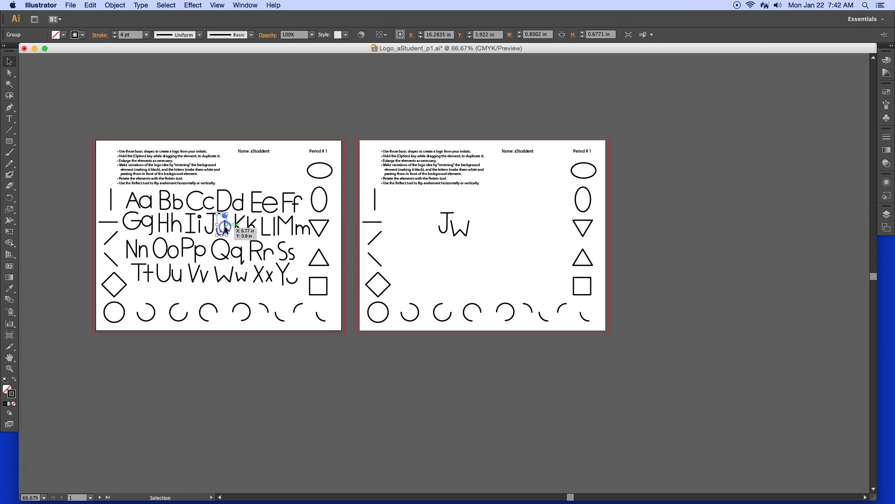
{"action": "left_click_drag", "start_coordinate": [225, 229], "coordinate": [505, 225]}
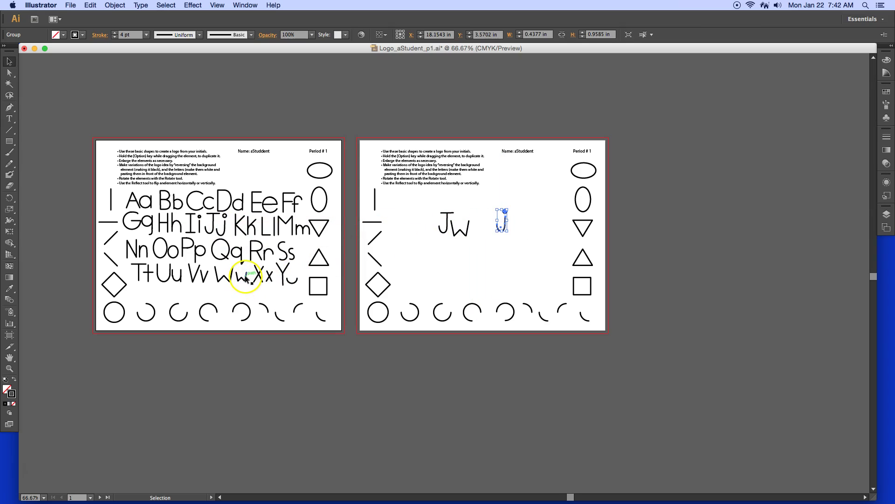
{"action": "left_click_drag", "start_coordinate": [246, 277], "coordinate": [242, 279]}
{"action": "left_click_drag", "start_coordinate": [242, 279], "coordinate": [516, 231]}
{"action": "left_click", "coordinate": [499, 254]}
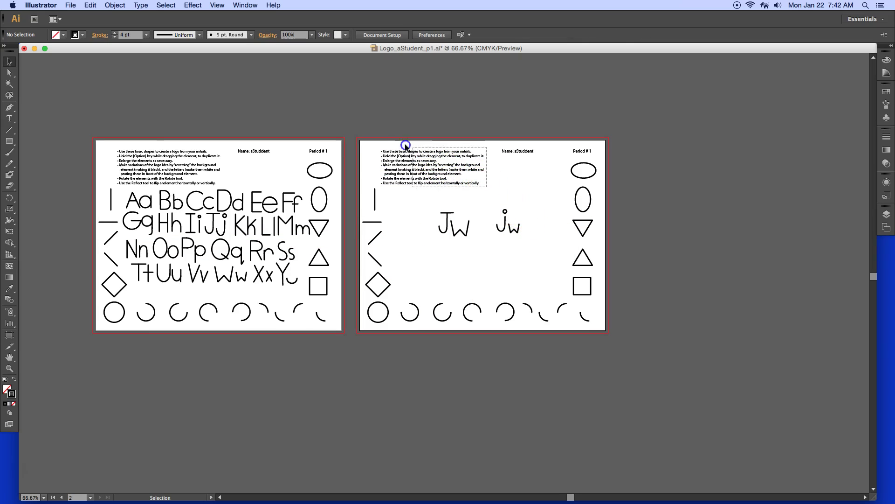
Delete the bulleted instructions text from the second artboard.
{"action": "left_click", "coordinate": [382, 139]}
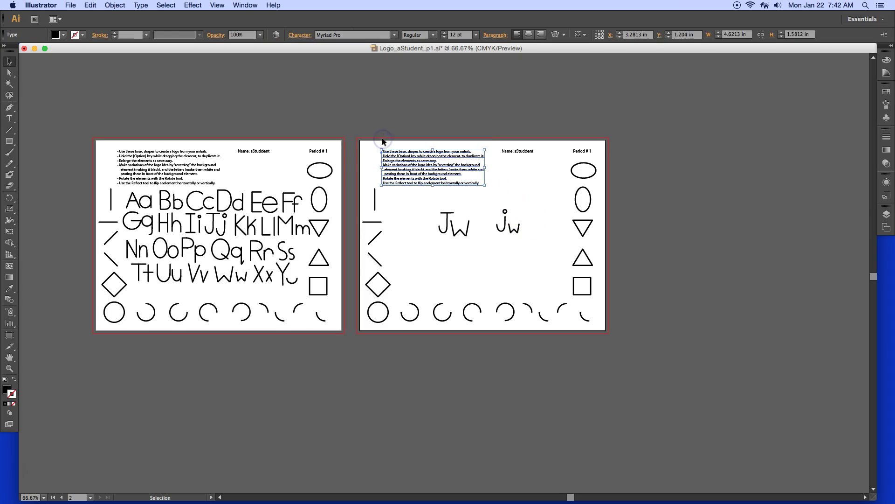
{"action": "key", "text": "Delete"}
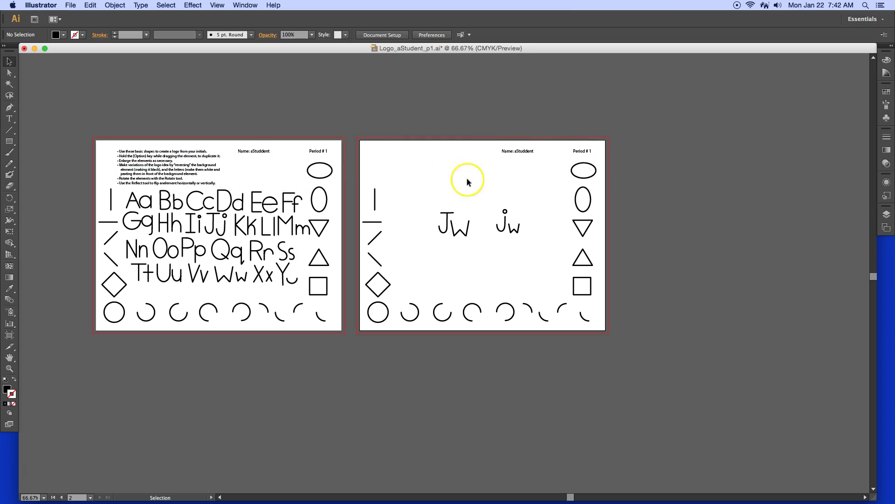
{"action": "left_click_drag", "start_coordinate": [360, 137], "coordinate": [611, 335]}
{"action": "key", "text": "space"}
{"action": "left_click_drag", "start_coordinate": [513, 344], "coordinate": [499, 334]}
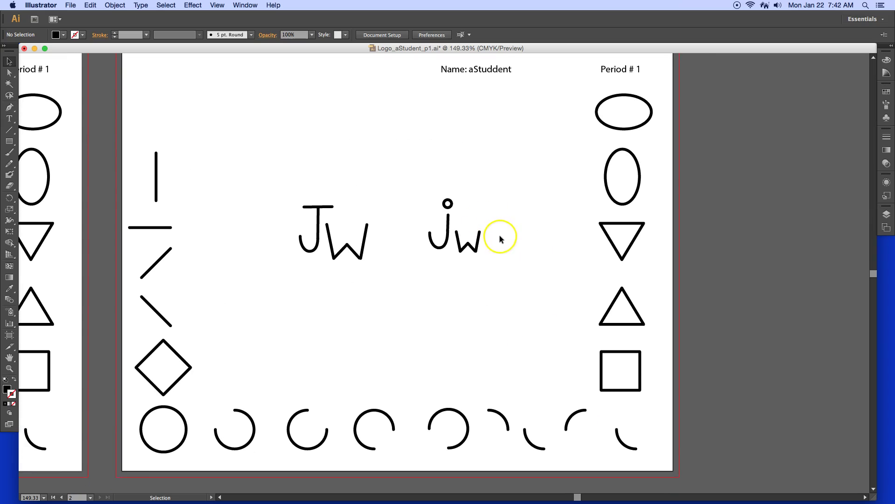
{"action": "left_click_drag", "start_coordinate": [88, 286], "coordinate": [581, 252]}
{"action": "left_click_drag", "start_coordinate": [452, 327], "coordinate": [465, 315]}
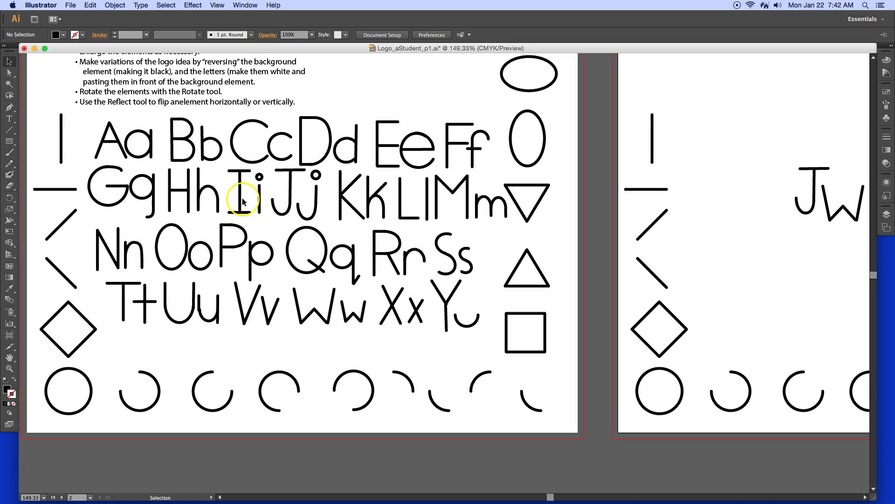
{"action": "left_click", "coordinate": [147, 218]}
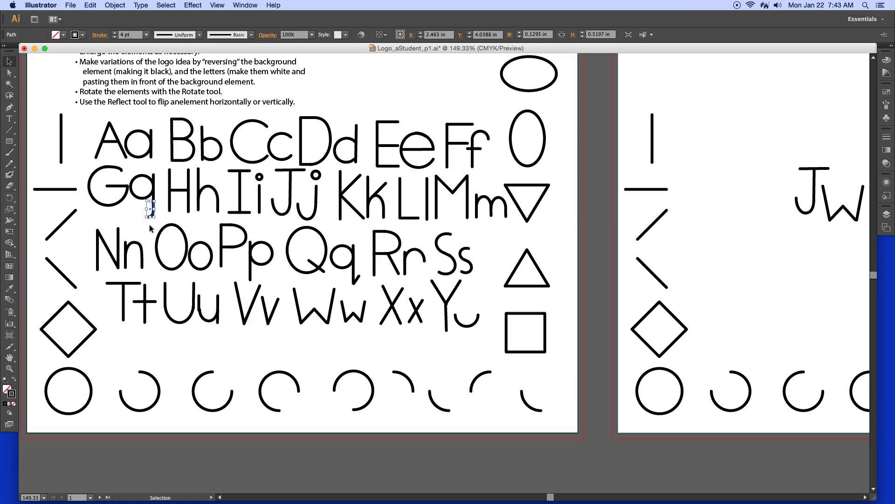
{"action": "left_click", "coordinate": [149, 226]}
Copy the horizontal ellipse from the second artboard's shapes over the capital J and W.
{"action": "left_click_drag", "start_coordinate": [515, 247], "coordinate": [200, 246]}
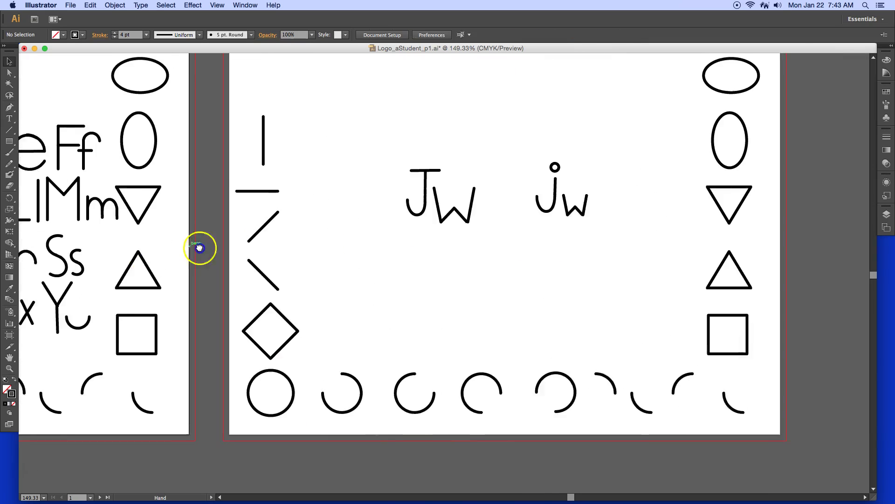
{"action": "left_click_drag", "start_coordinate": [394, 252], "coordinate": [350, 290]}
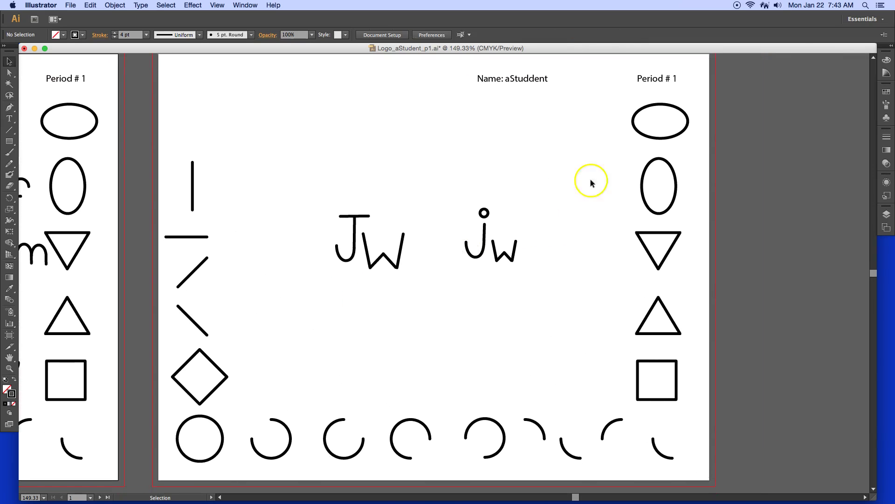
{"action": "left_click", "coordinate": [648, 134]}
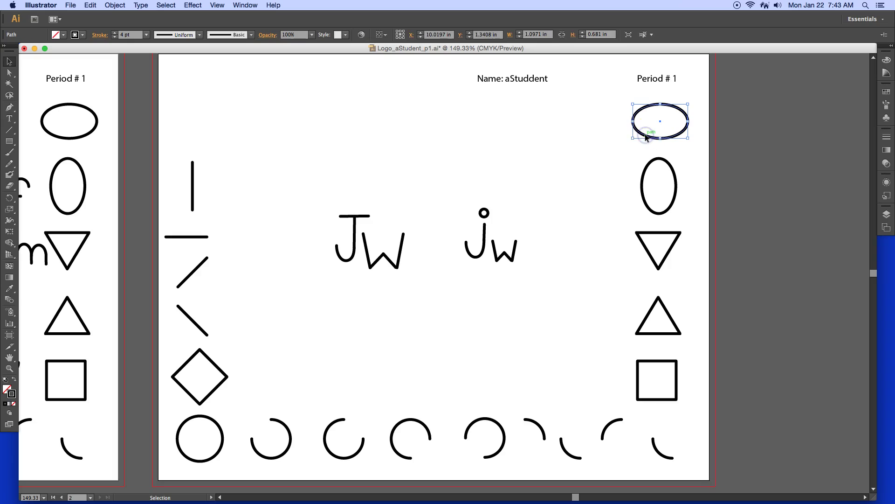
{"action": "left_click_drag", "start_coordinate": [647, 138], "coordinate": [354, 254]}
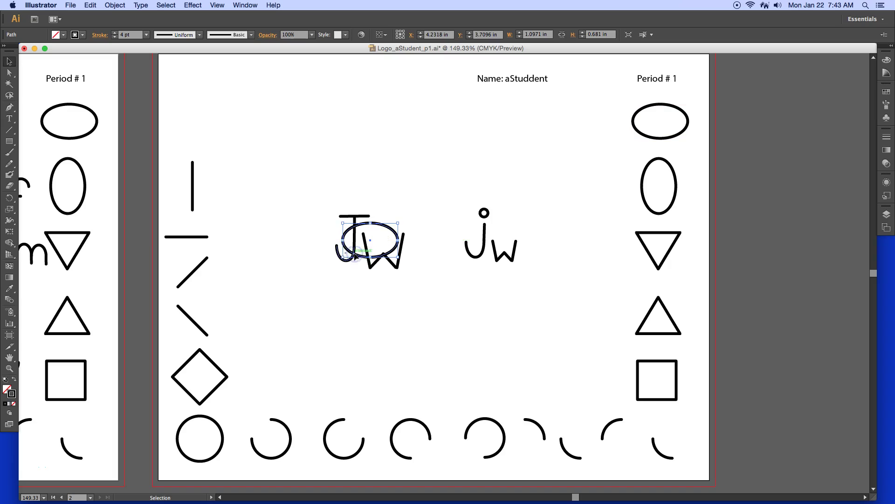
Show the full CMYK color options and fill the ellipse over the capital letters with black.
{"action": "left_click", "coordinate": [886, 59]}
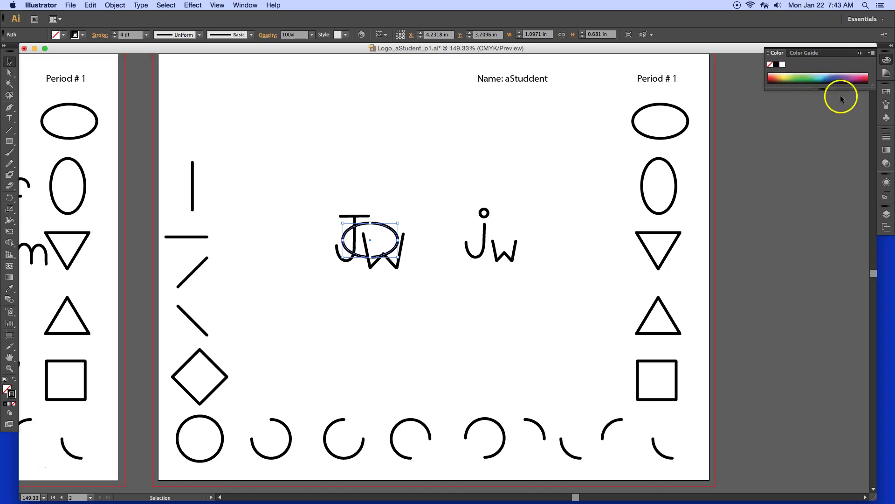
{"action": "left_click", "coordinate": [871, 53]}
{"action": "left_click", "coordinate": [819, 54]}
{"action": "left_click", "coordinate": [774, 74]}
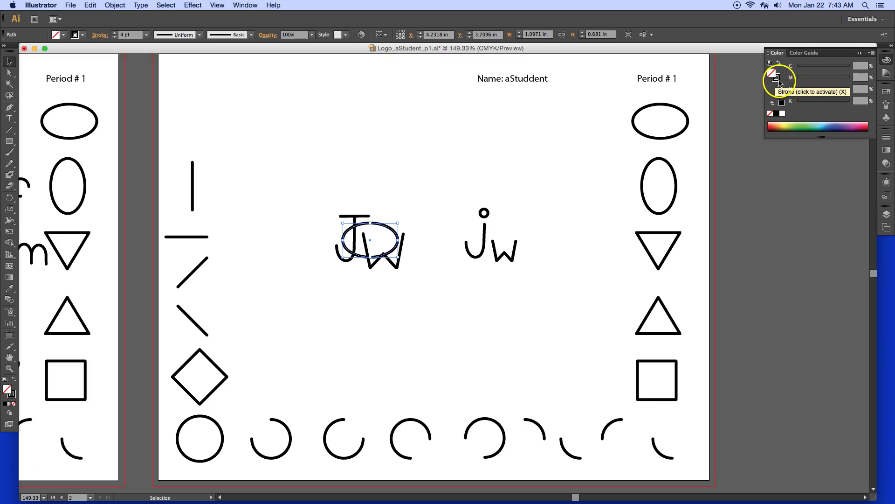
{"action": "left_click", "coordinate": [777, 79]}
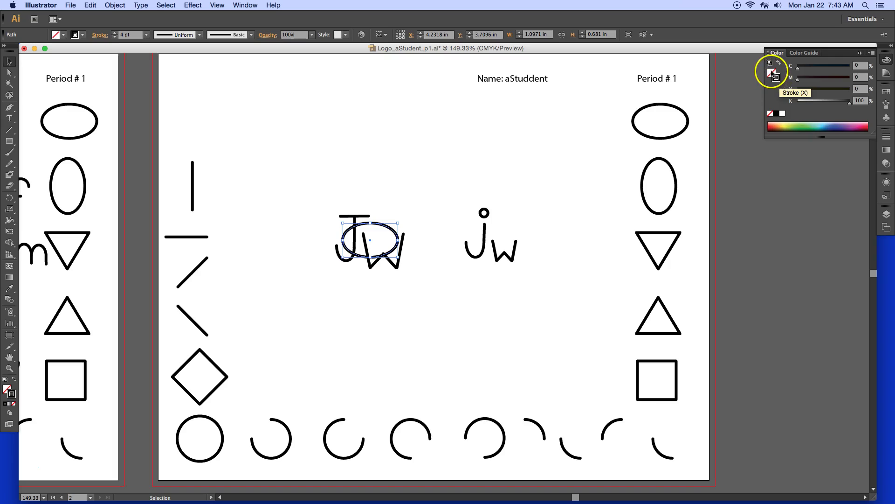
{"action": "left_click", "coordinate": [772, 72]}
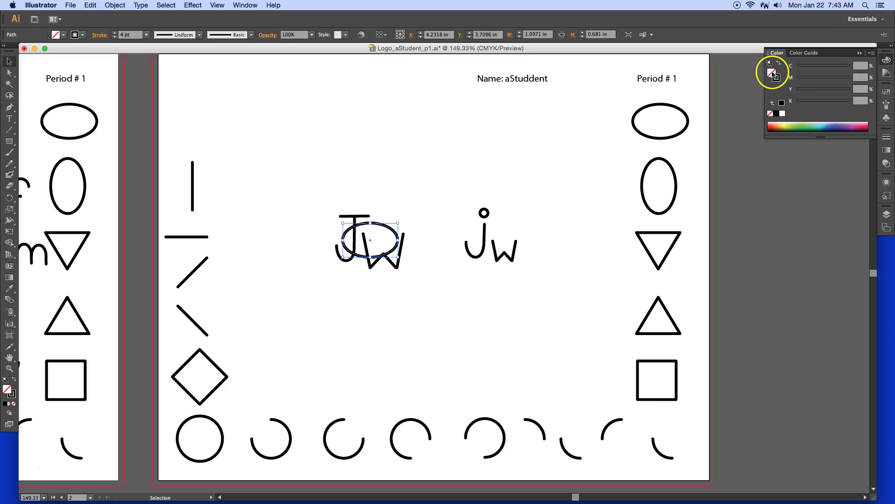
{"action": "left_click", "coordinate": [782, 105]}
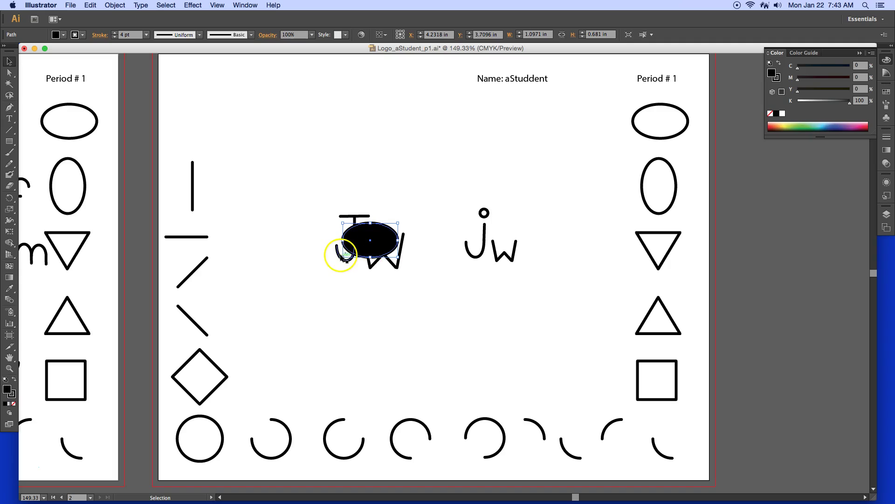
Select the capital J and W together and set their stroke color to white.
{"action": "mouse_move", "coordinate": [341, 255]}
{"action": "left_mouse_down"}
{"action": "mouse_move", "coordinate": [370, 267]}
{"action": "mouse_move", "coordinate": [350, 259]}
{"action": "left_mouse_up"}
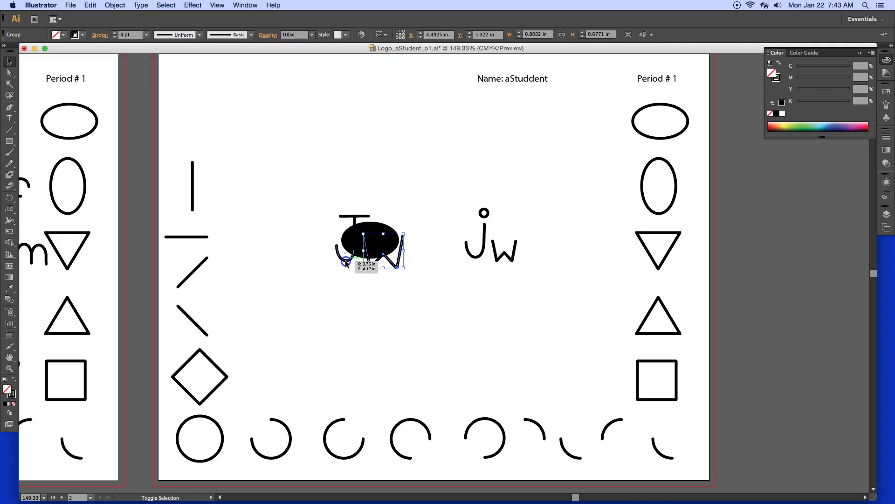
{"action": "left_click", "coordinate": [346, 264], "text": "shift"}
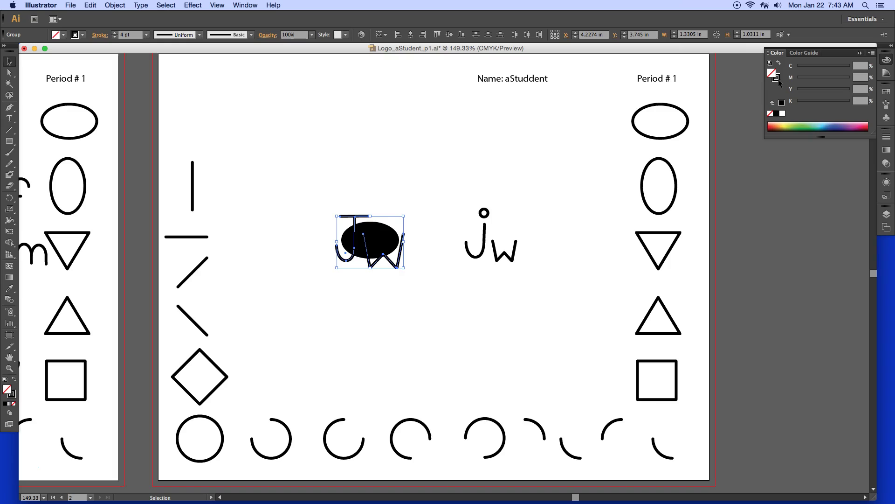
{"action": "left_click", "coordinate": [782, 114]}
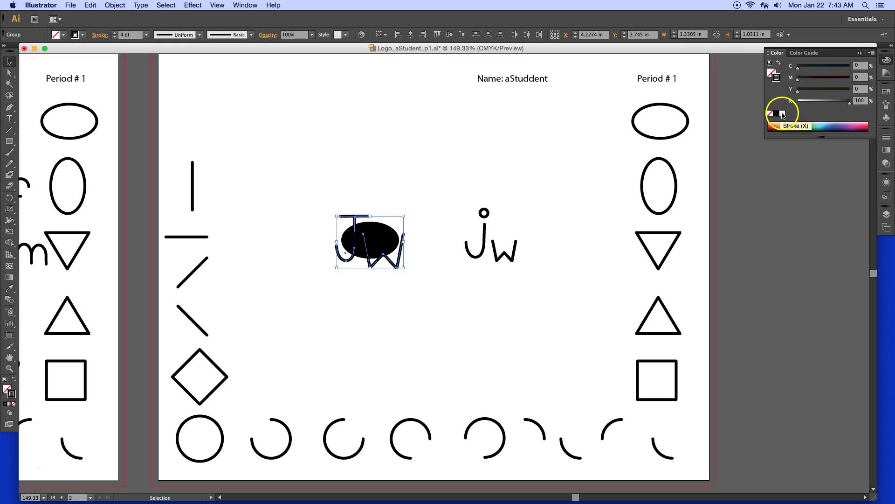
{"action": "left_click", "coordinate": [783, 114]}
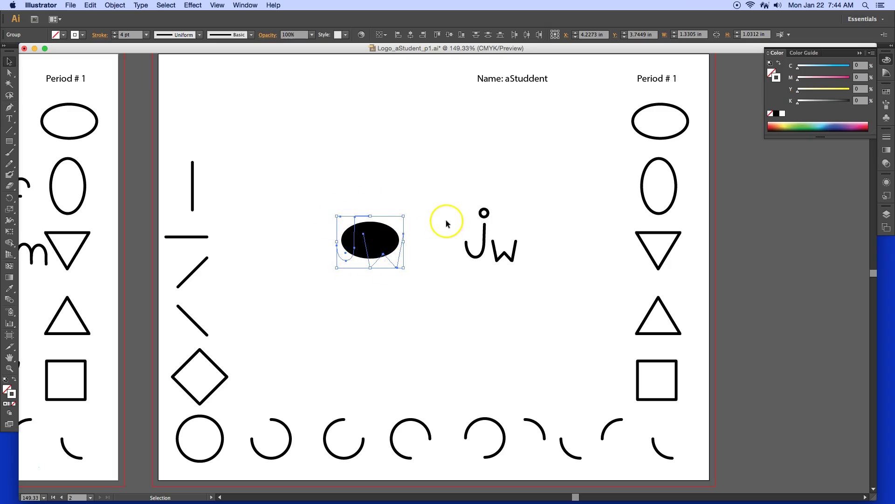
Arrange the black ellipse behind the white capital J and W, with both letters selected.
{"action": "key", "text": "a"}
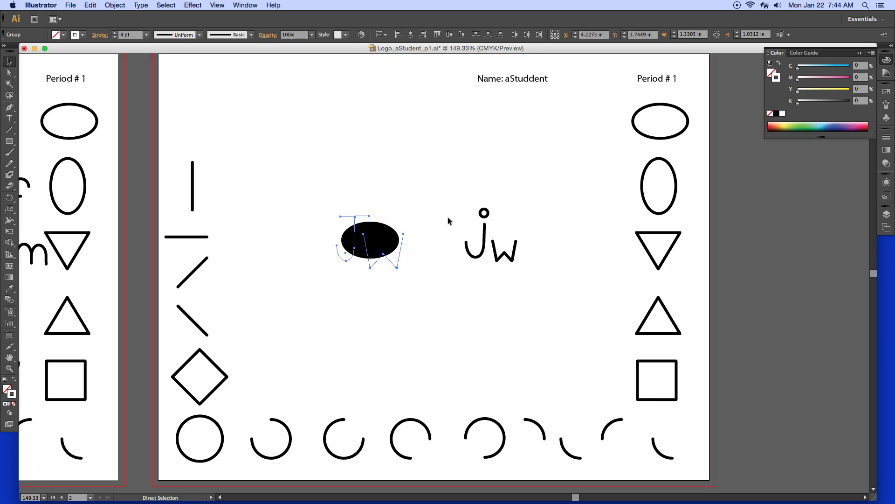
{"action": "left_click", "coordinate": [447, 217]}
{"action": "key", "text": "v"}
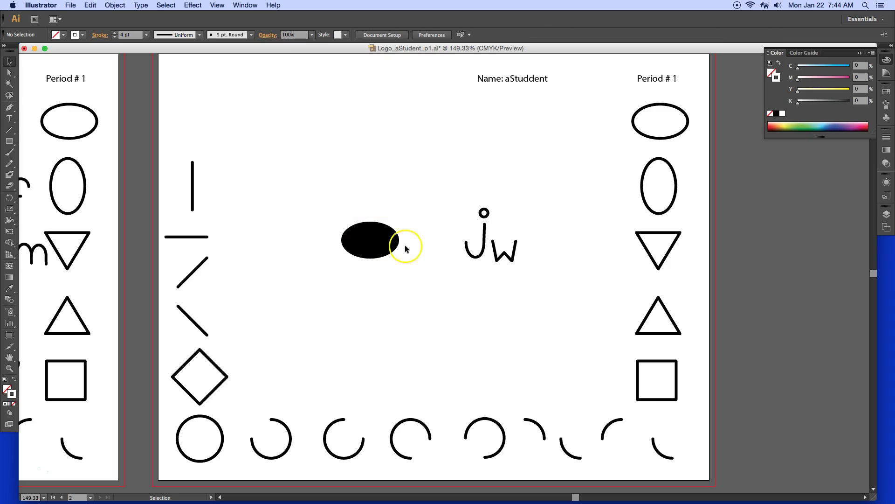
{"action": "left_click", "coordinate": [375, 236]}
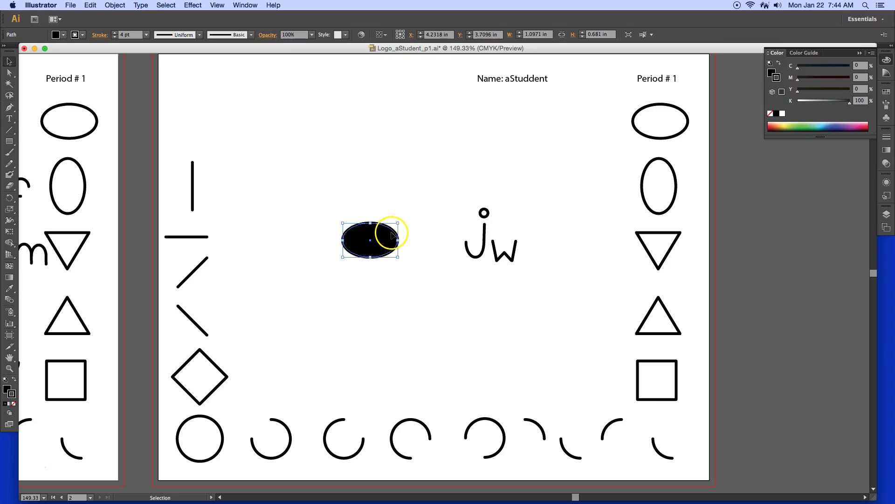
{"action": "key", "text": "a"}
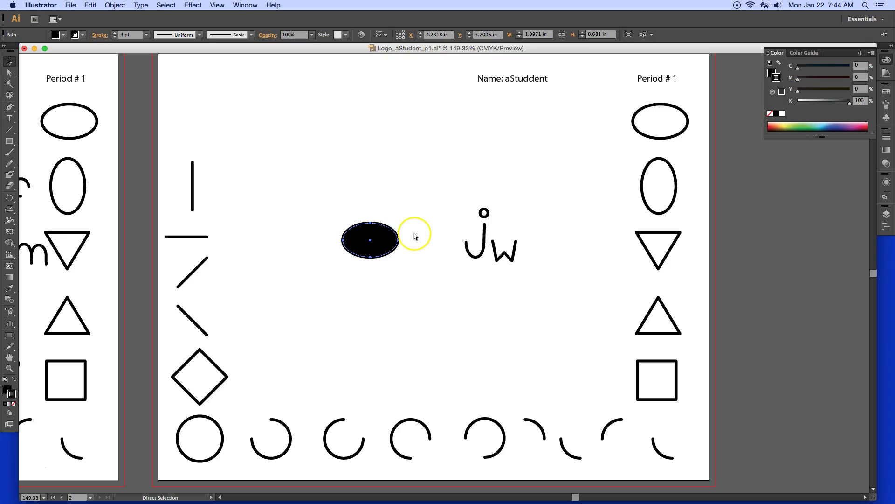
{"action": "key", "text": "super+z"}
{"action": "left_click", "coordinate": [423, 249]}
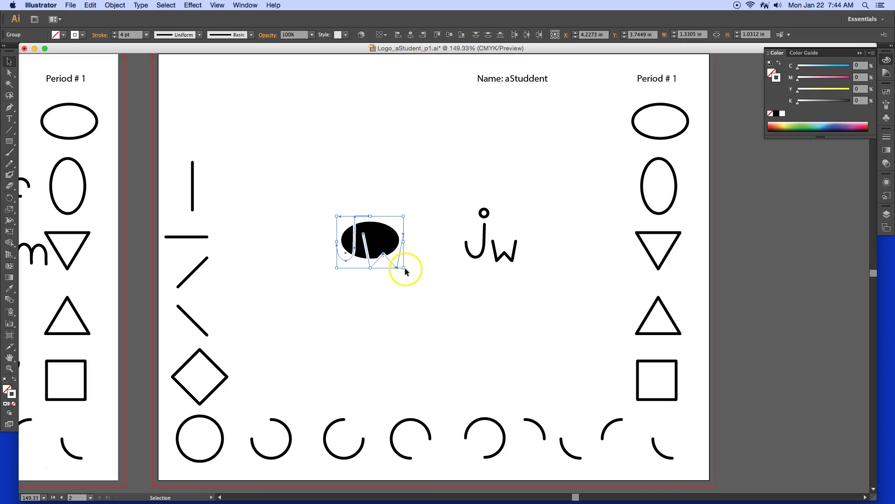
Scale the white J and W to about 0.64 by 0.49 in inside the ellipse, and move the finished logo to the artboard's upper-left area.
{"action": "left_click_drag", "start_coordinate": [404, 267], "coordinate": [392, 254]}
{"action": "left_click_drag", "start_coordinate": [337, 217], "coordinate": [343, 232]}
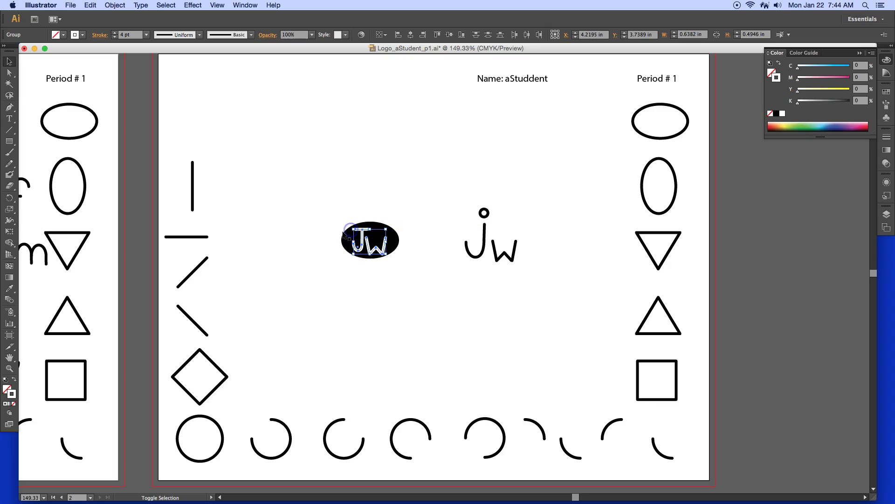
{"action": "left_click", "coordinate": [308, 230]}
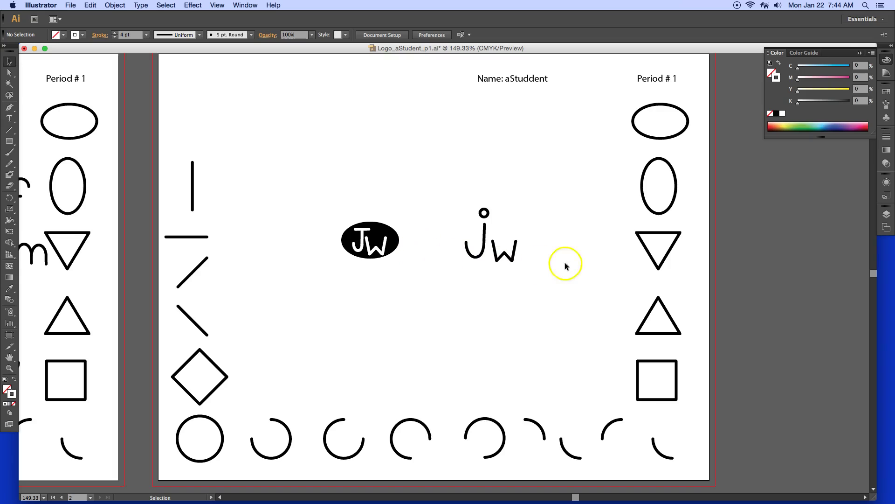
{"action": "left_click_drag", "start_coordinate": [331, 211], "coordinate": [419, 273]}
{"action": "left_click_drag", "start_coordinate": [382, 240], "coordinate": [290, 139]}
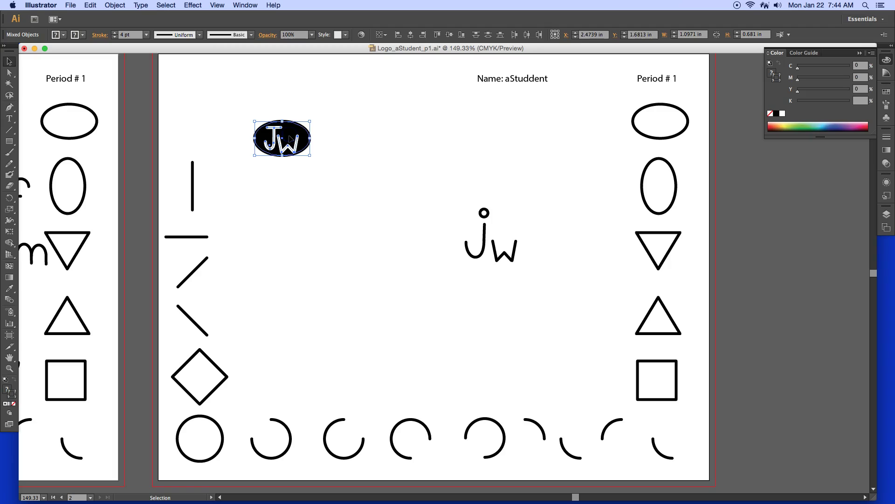
Copy the full circle beside the ellipse logo, to its right, and fill the copy with black.
{"action": "left_click", "coordinate": [222, 434]}
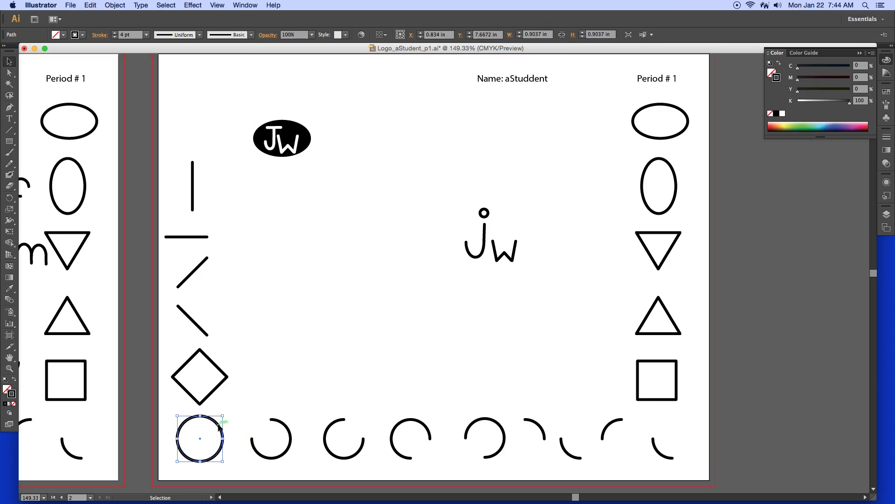
{"action": "left_click_drag", "start_coordinate": [219, 425], "coordinate": [373, 130]}
{"action": "left_click", "coordinate": [771, 73]}
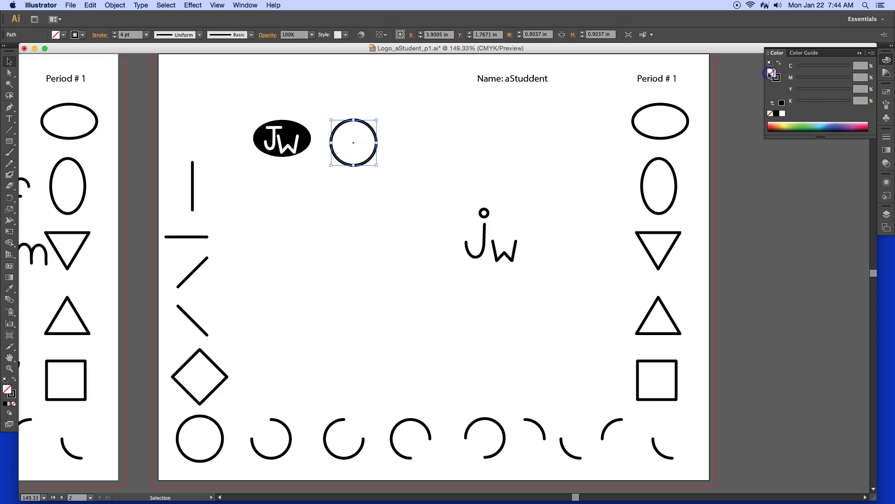
{"action": "left_click", "coordinate": [782, 103]}
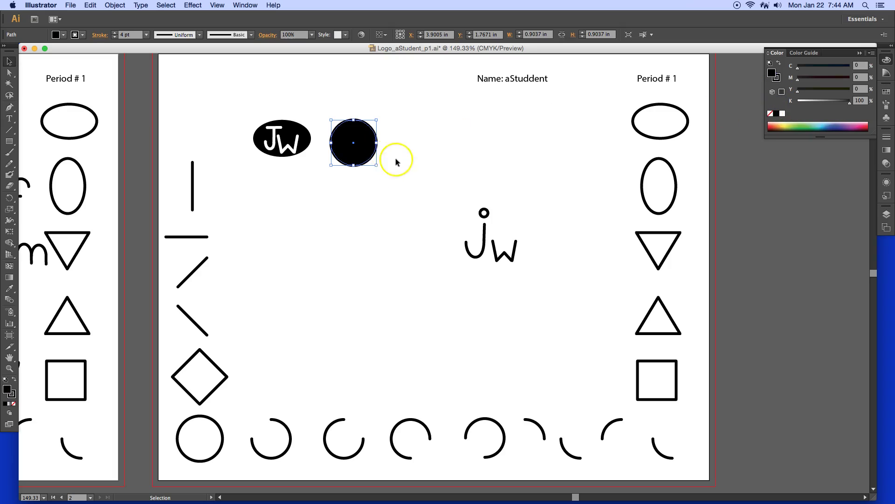
Copy the white J and W from the ellipse logo onto the black circle.
{"action": "left_click", "coordinate": [295, 153]}
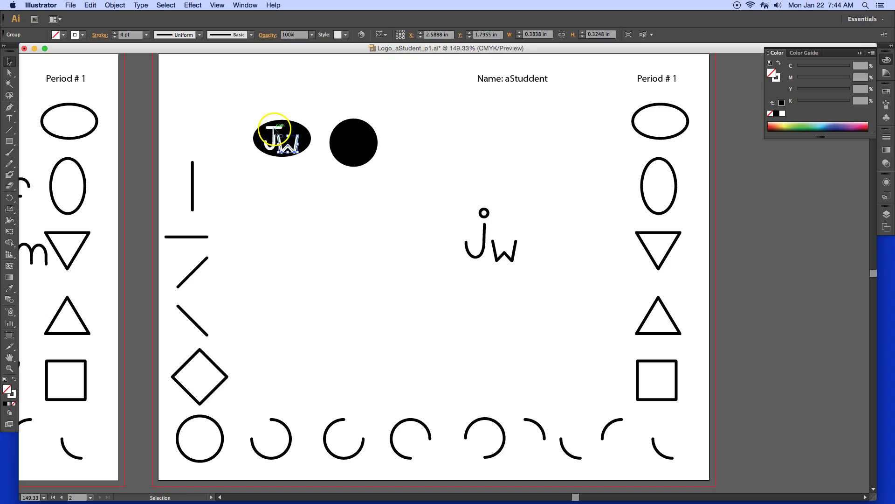
{"action": "left_click", "coordinate": [275, 133], "text": "shift"}
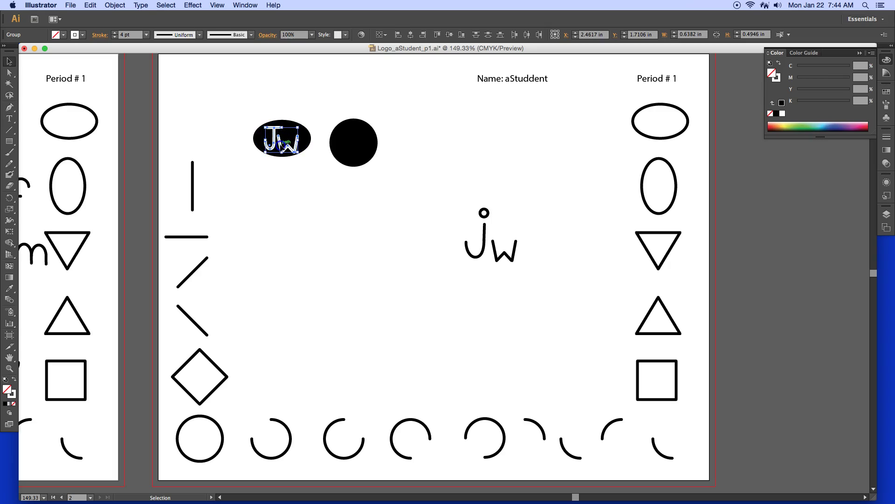
{"action": "left_click_drag", "start_coordinate": [282, 147], "coordinate": [355, 151]}
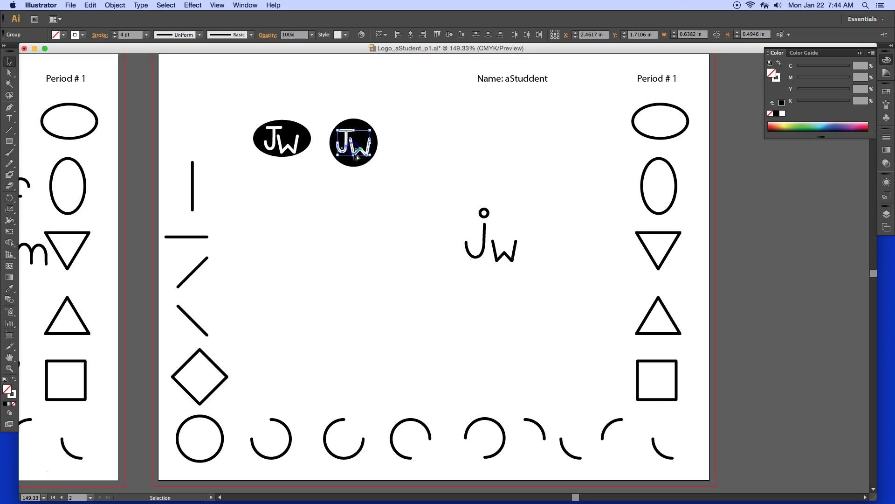
{"action": "left_click", "coordinate": [404, 176]}
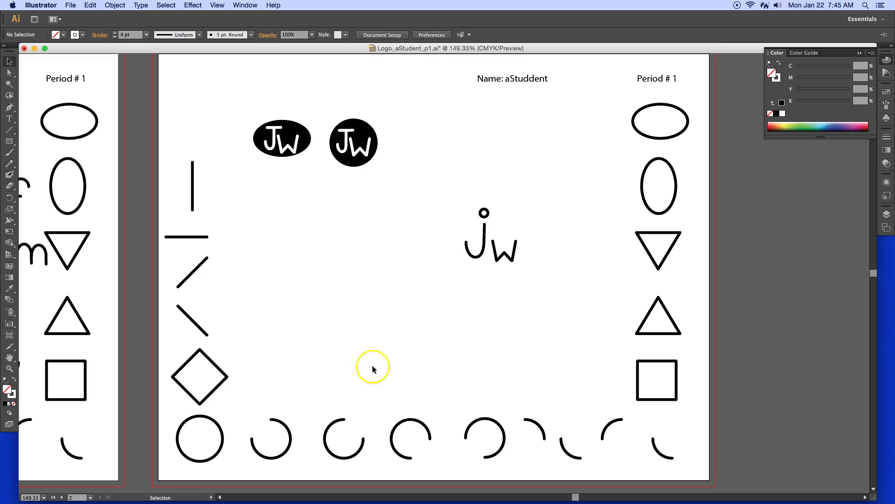
Copy the square below the ellipse logo and give it the ellipse's black fill with the Eyedropper tool.
{"action": "left_click", "coordinate": [659, 361]}
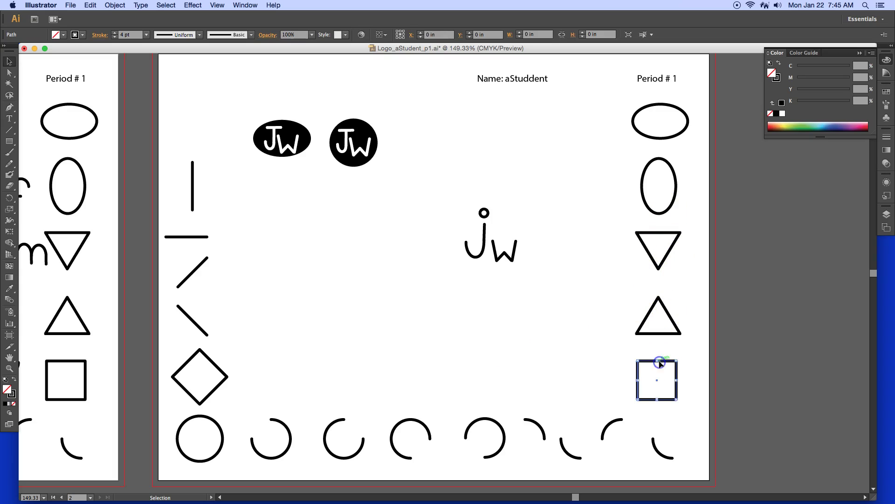
{"action": "left_click", "coordinate": [666, 365]}
{"action": "left_click_drag", "start_coordinate": [666, 365], "coordinate": [291, 173]}
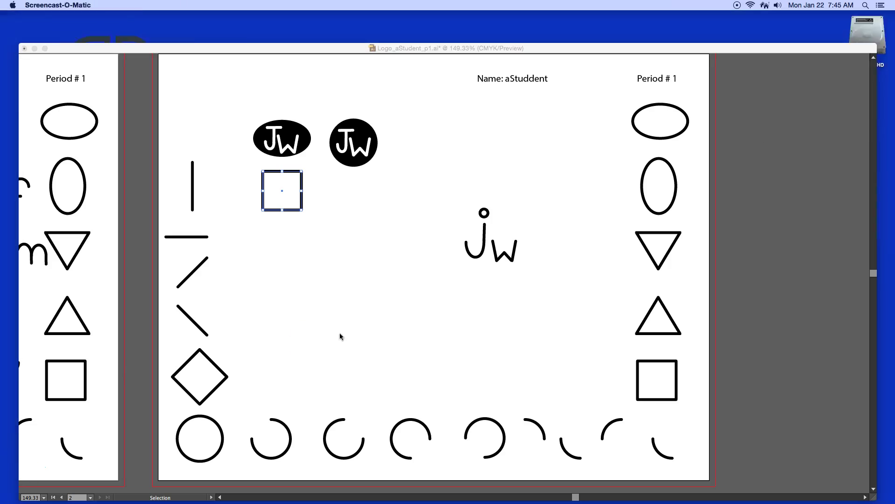
{"action": "left_click", "coordinate": [340, 335]}
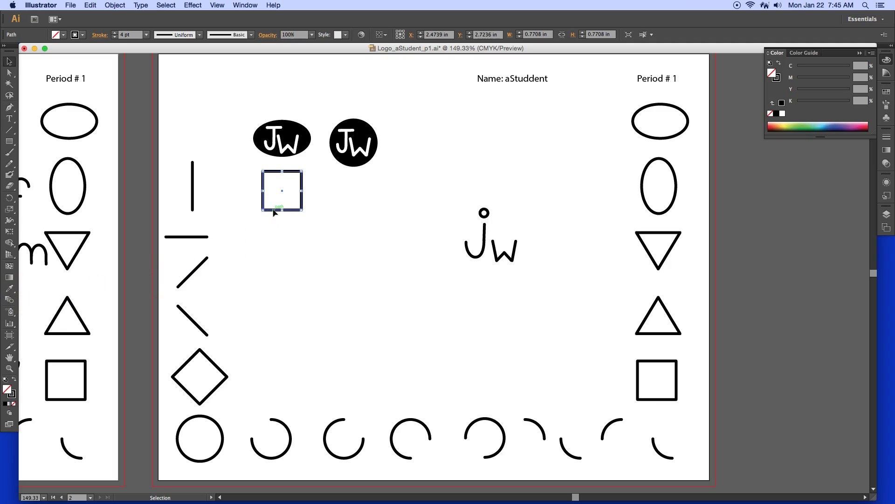
{"action": "left_click", "coordinate": [10, 289]}
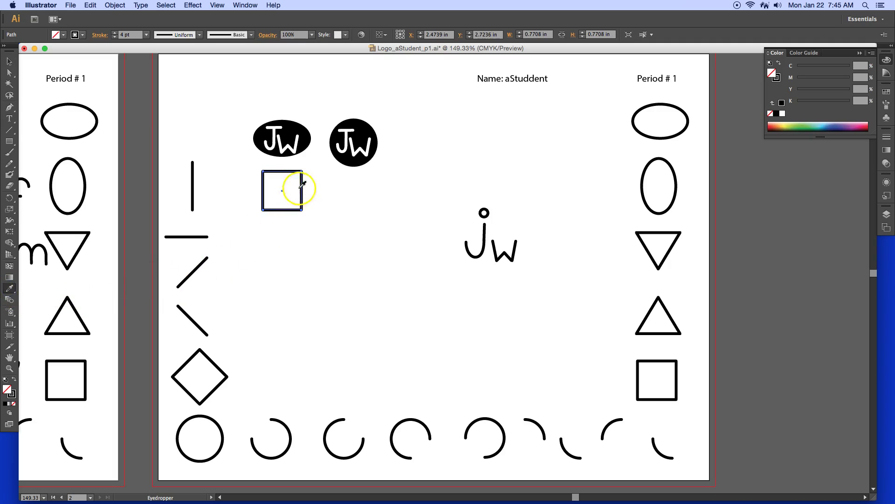
{"action": "left_click", "coordinate": [297, 124]}
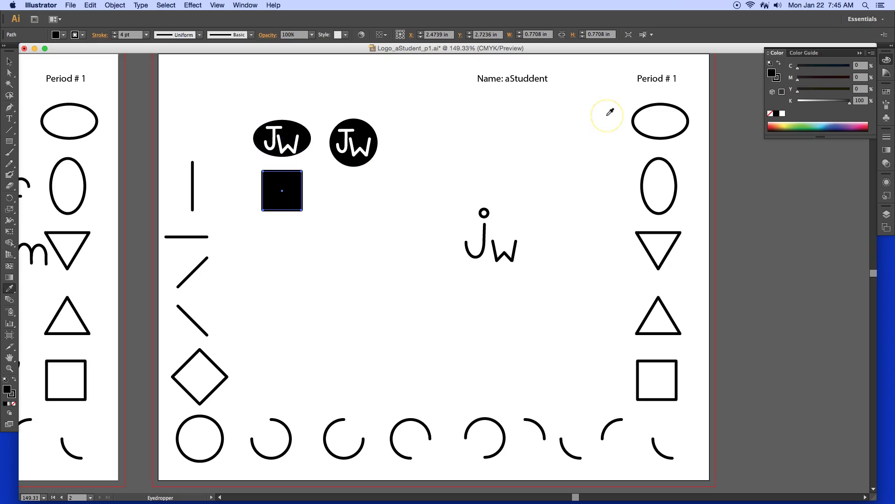
Fill the outlined shapes along the artboard's right side, plus the diamond and circle, with the copied square's black using the Eyedropper tool.
{"action": "left_click", "coordinate": [9, 61]}
{"action": "left_click_drag", "start_coordinate": [626, 122], "coordinate": [685, 392]}
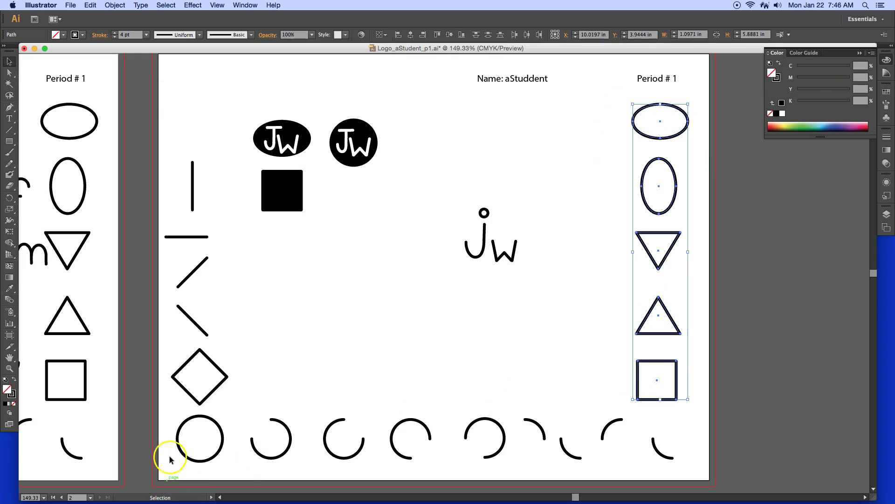
{"action": "left_click_drag", "start_coordinate": [236, 361], "coordinate": [205, 457]}
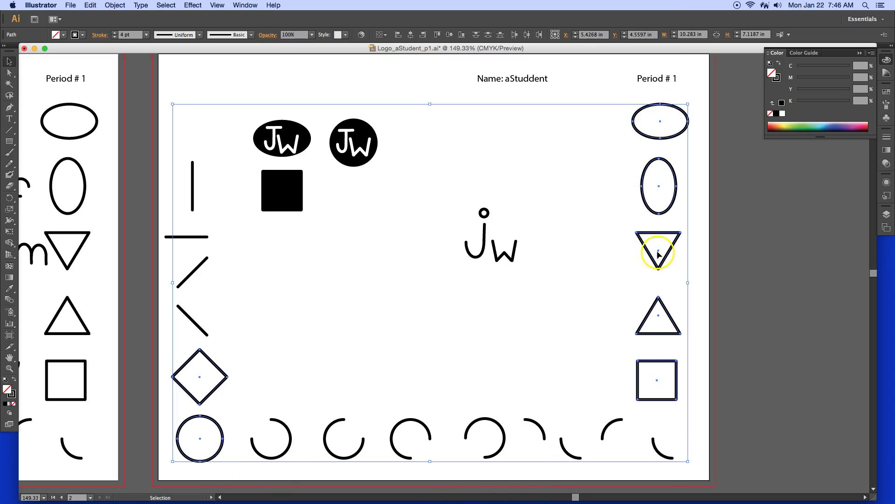
{"action": "left_click", "coordinate": [9, 289]}
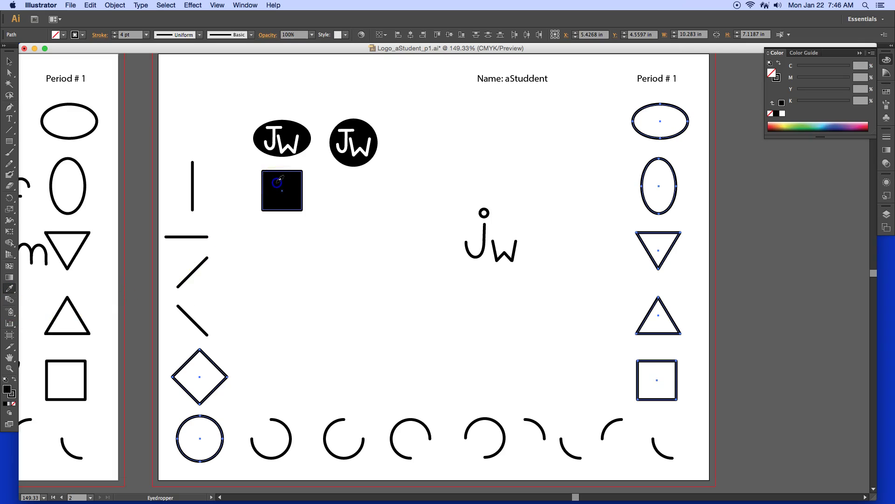
{"action": "left_click", "coordinate": [278, 180]}
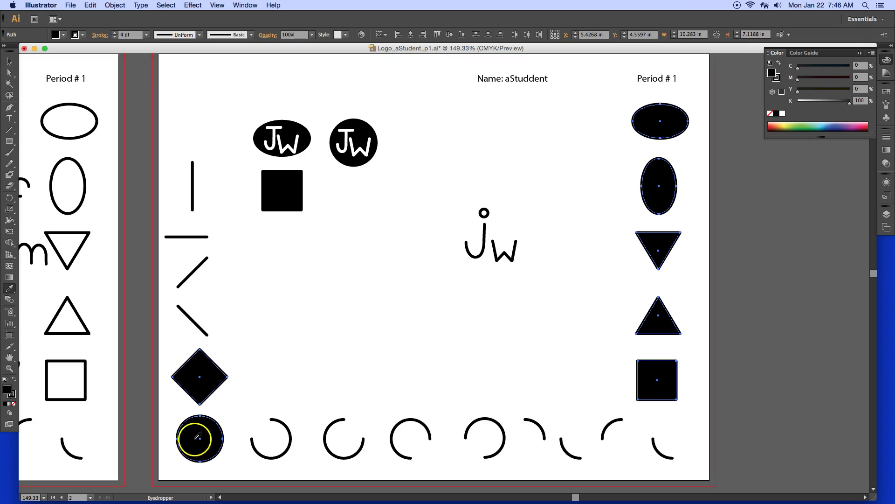
{"action": "left_click", "coordinate": [534, 177], "text": "super"}
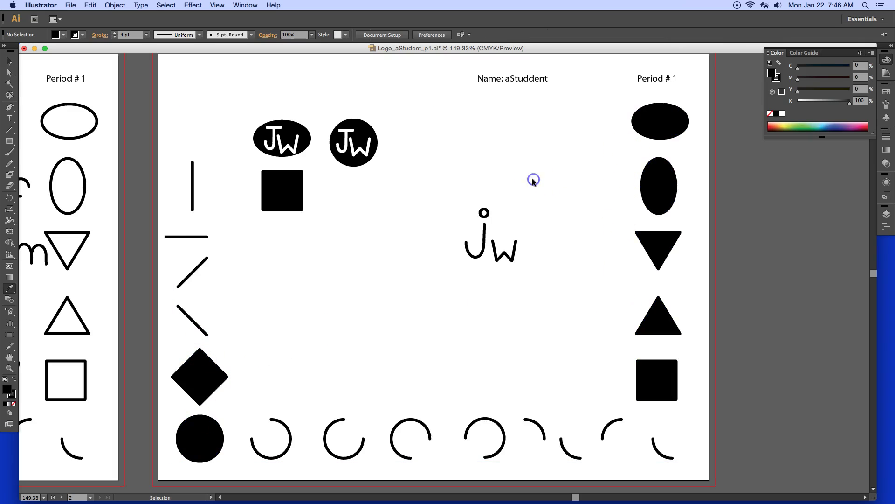
Copy the white J and W from the horizontal ellipse logo onto the black vertical ellipse in the right column of shapes.
{"action": "left_click", "coordinate": [290, 145], "text": "super"}
{"action": "left_click", "coordinate": [272, 148], "text": "shift+super"}
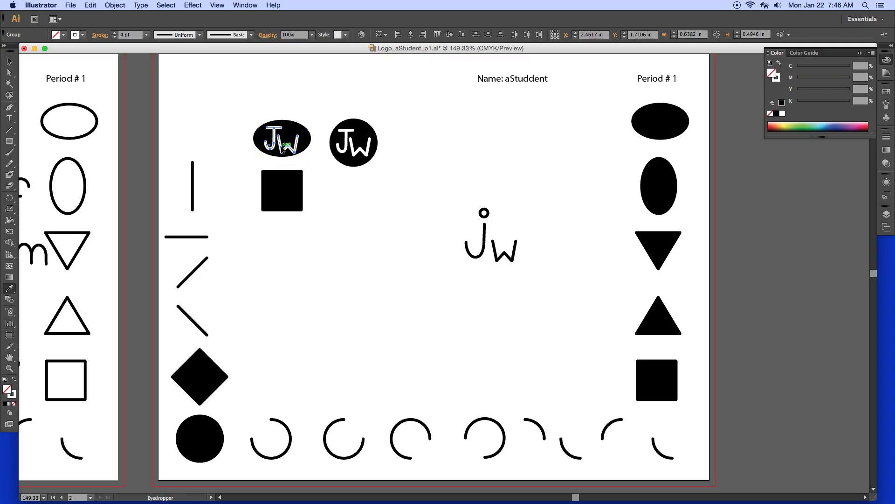
{"action": "left_click", "coordinate": [8, 61]}
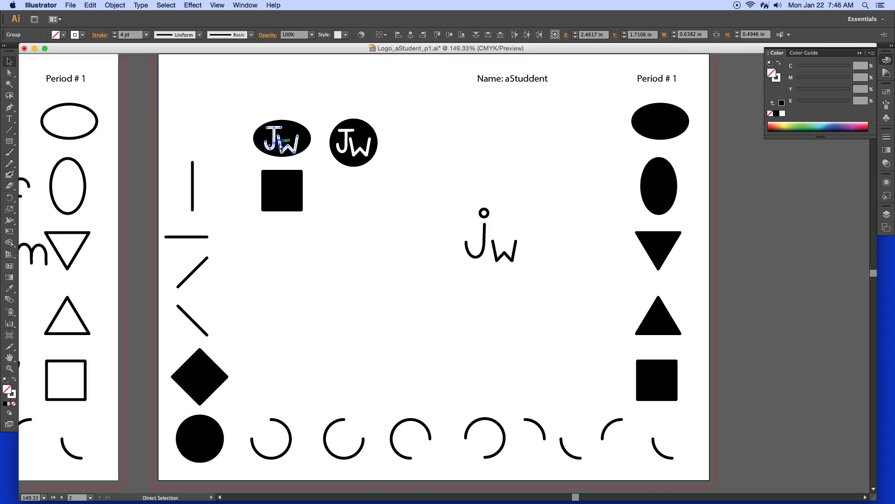
{"action": "left_click_drag", "start_coordinate": [280, 146], "coordinate": [659, 197]}
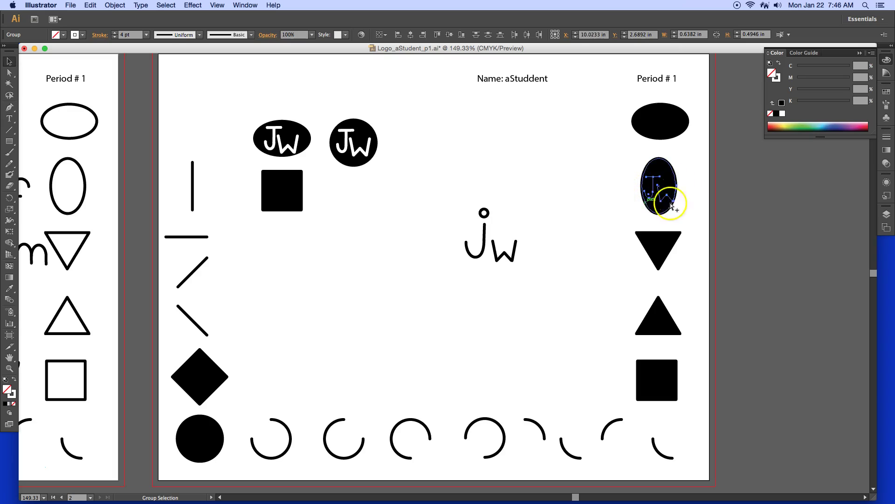
{"action": "left_click", "coordinate": [694, 208]}
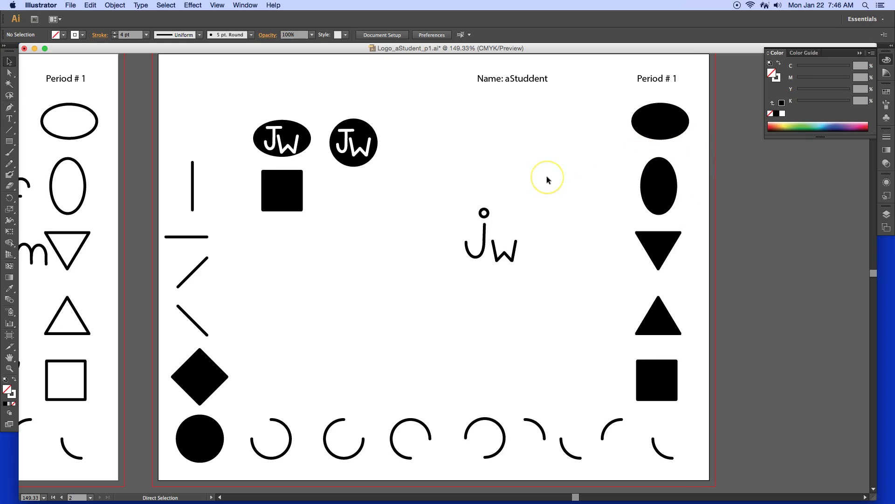
Bring the copied white initials in front of the black vertical ellipse.
{"action": "key", "text": "super+a"}
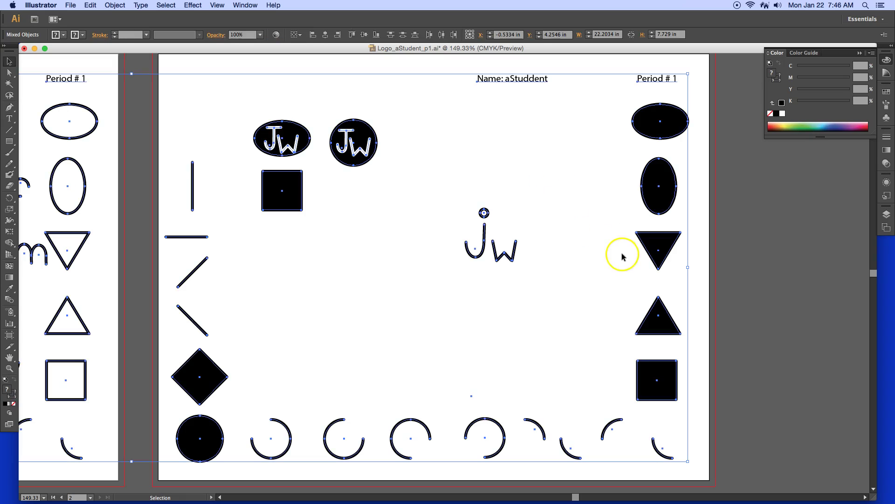
{"action": "key", "text": "a"}
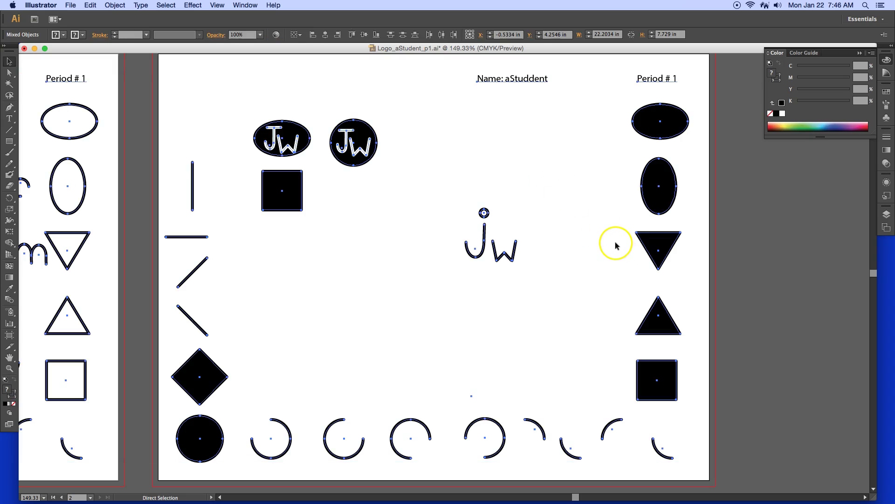
{"action": "key", "text": "super+z"}
{"action": "left_click", "coordinate": [607, 239]}
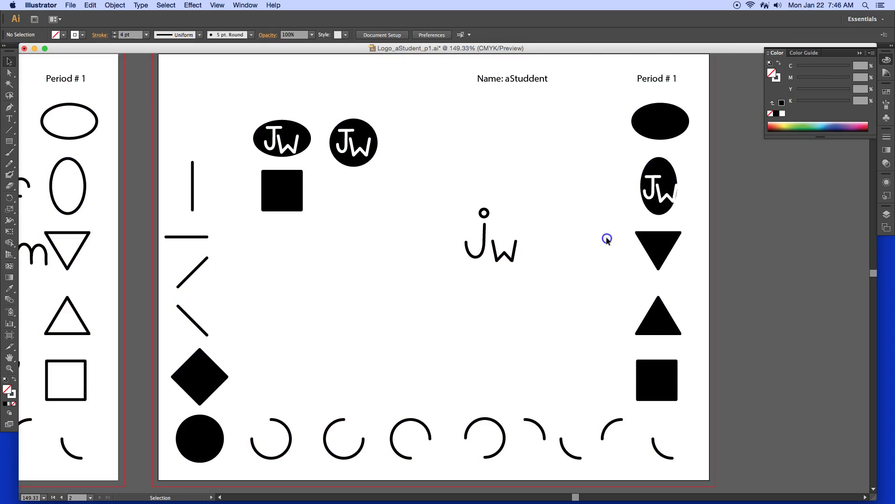
Stack the initials inside the vertical ellipse, moving the J into the upper half and the W below it.
{"action": "left_click", "coordinate": [655, 192]}
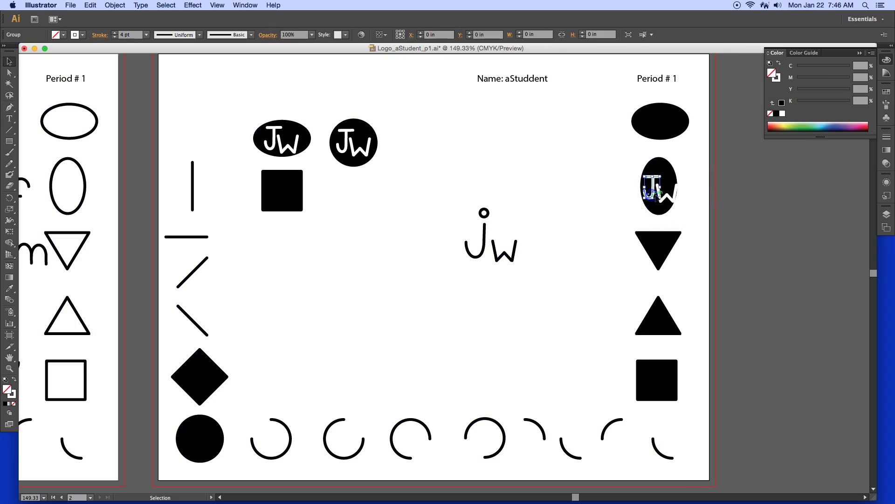
{"action": "left_click", "coordinate": [624, 181]}
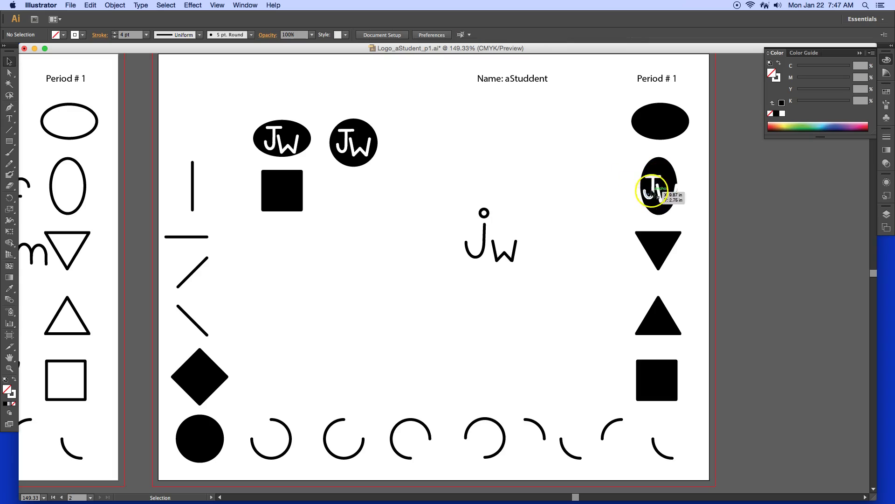
{"action": "left_click_drag", "start_coordinate": [627, 144], "coordinate": [689, 222]}
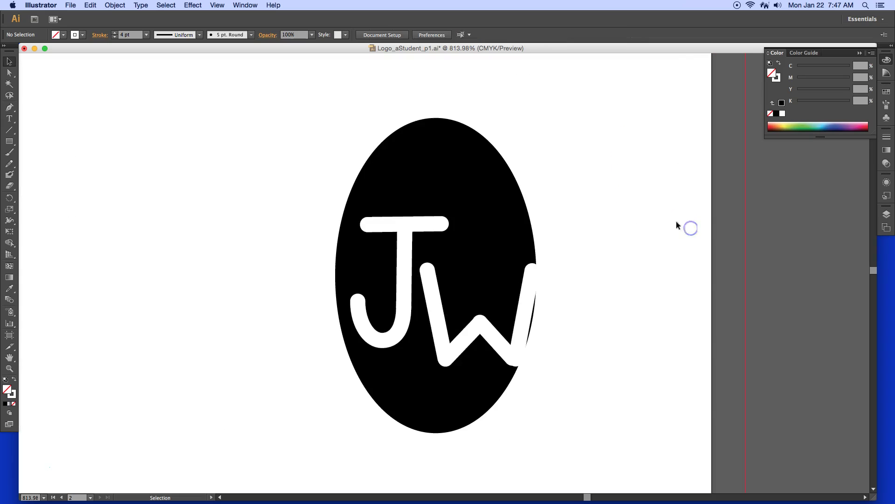
{"action": "left_click", "coordinate": [404, 241]}
{"action": "left_click_drag", "start_coordinate": [405, 240], "coordinate": [409, 190]}
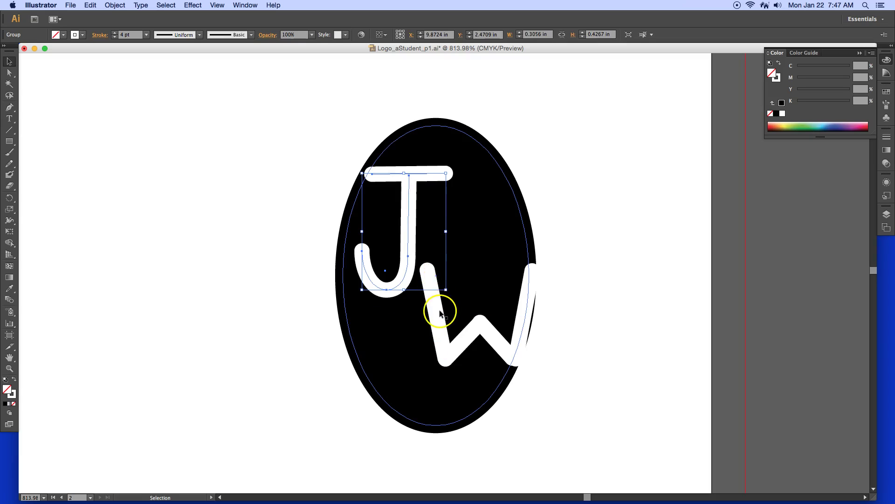
{"action": "left_click_drag", "start_coordinate": [435, 311], "coordinate": [401, 345]}
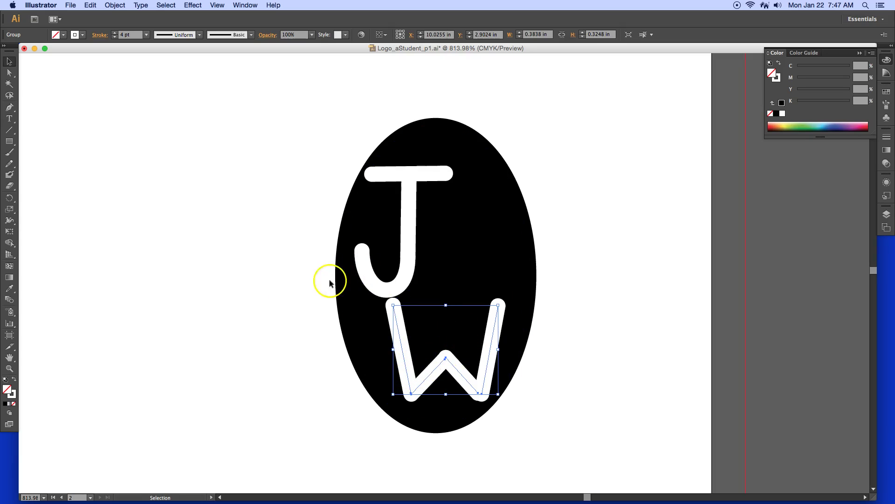
{"action": "key", "text": "Down"}
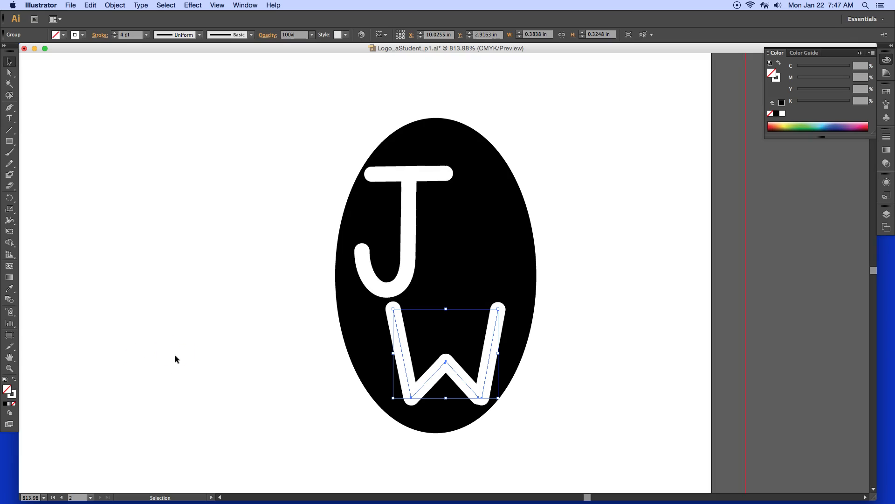
{"action": "key", "text": "Left"}
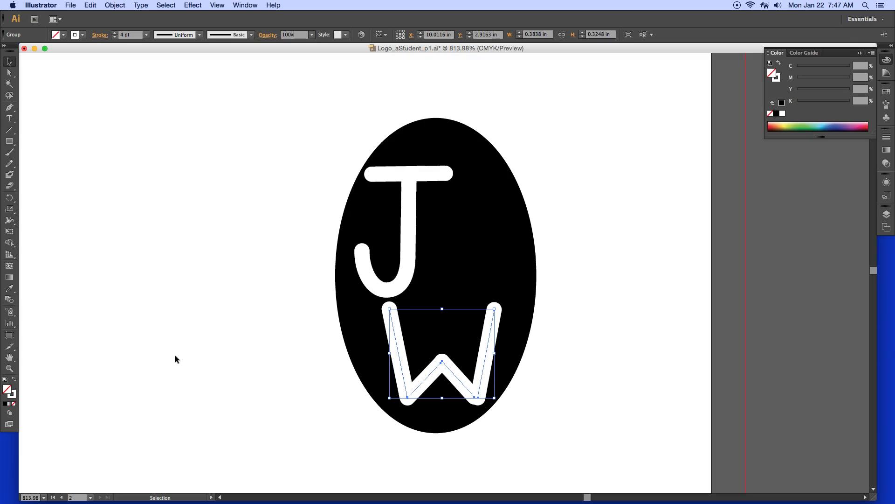
Nudge the J to the right until it sits centred above the W in the vertical ellipse.
{"action": "left_click", "coordinate": [409, 232]}
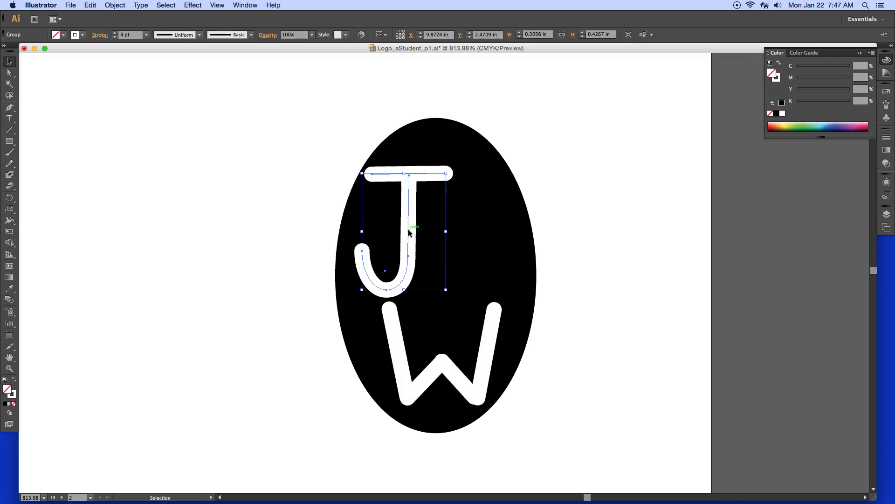
{"action": "key", "text": "Right"}
{"action": "key", "text": "Right"}
{"action": "key", "text": "Right"}
{"action": "key", "text": "Right"}
{"action": "key", "text": "Right"}
{"action": "key", "text": "Right"}
{"action": "key", "text": "Right"}
{"action": "key", "text": "Right"}
{"action": "key", "text": "Right"}
{"action": "key", "text": "Right"}
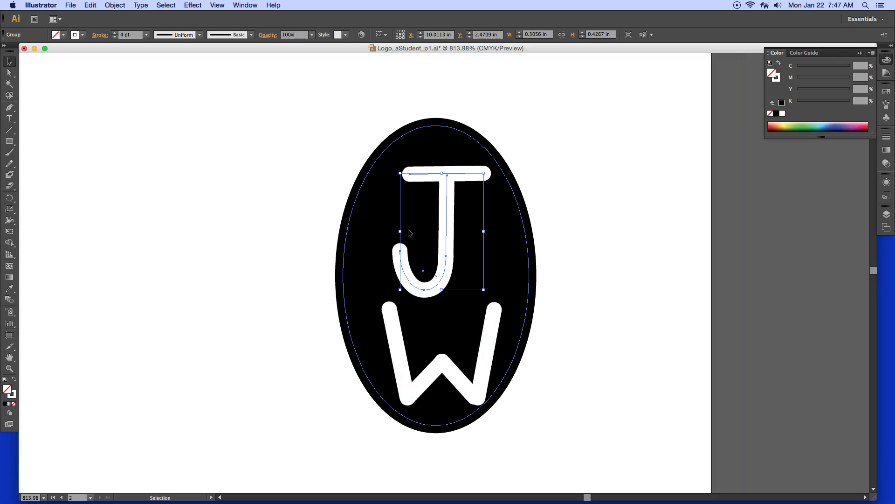
{"action": "key", "text": "Right"}
{"action": "key", "text": "Right"}
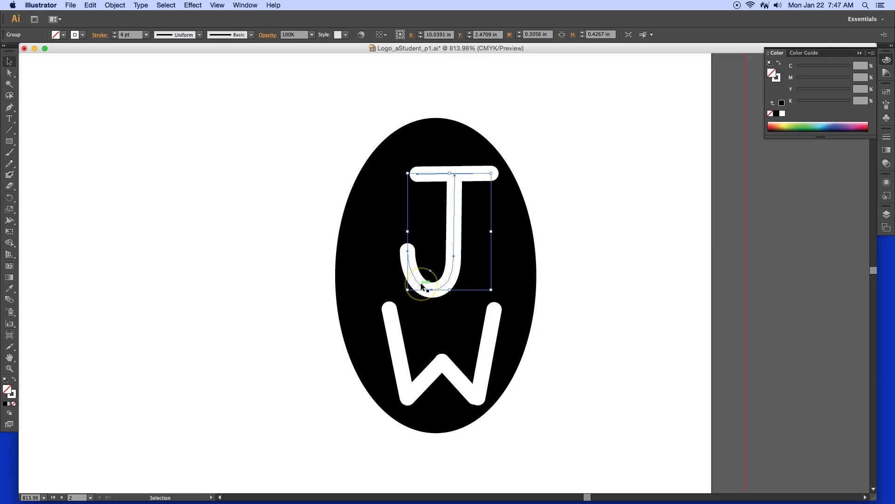
{"action": "key", "text": "Left"}
{"action": "key", "text": "Left"}
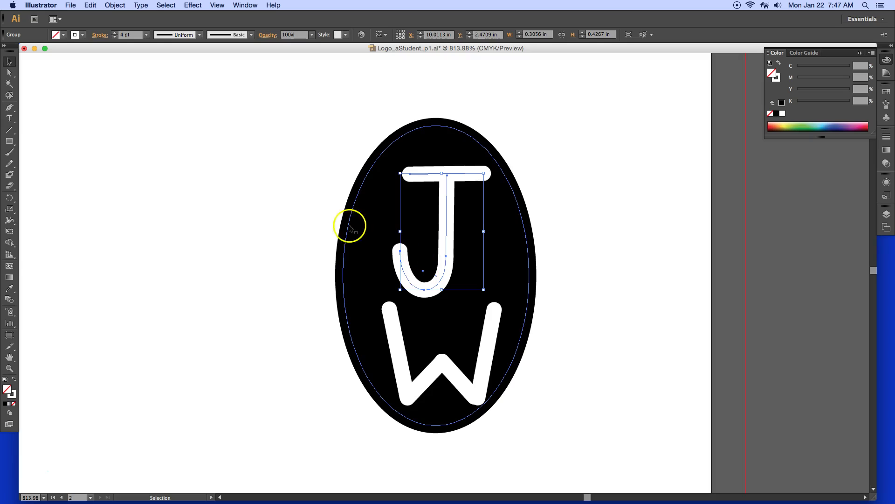
{"action": "left_click", "coordinate": [285, 223]}
Copy the finished vertical ellipse logo to the spot directly below the black circle logo.
{"action": "key", "text": "super+0"}
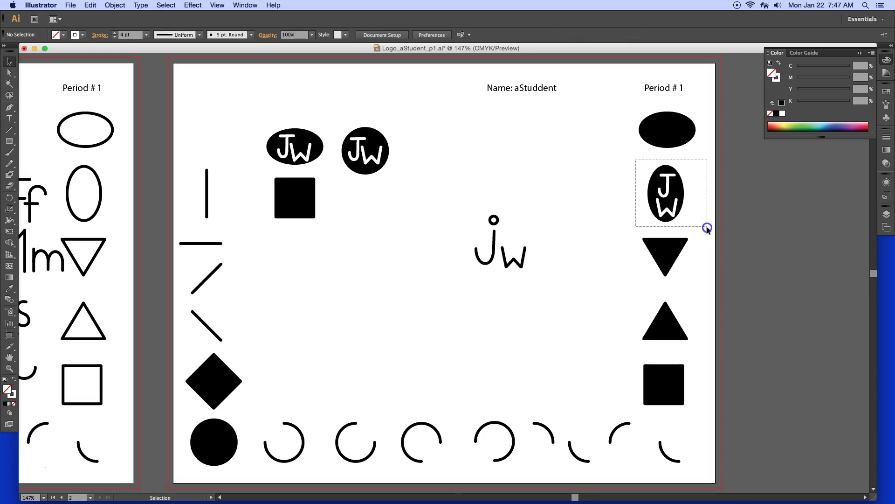
{"action": "left_click_drag", "start_coordinate": [707, 229], "coordinate": [707, 228]}
{"action": "left_click_drag", "start_coordinate": [657, 187], "coordinate": [357, 202]}
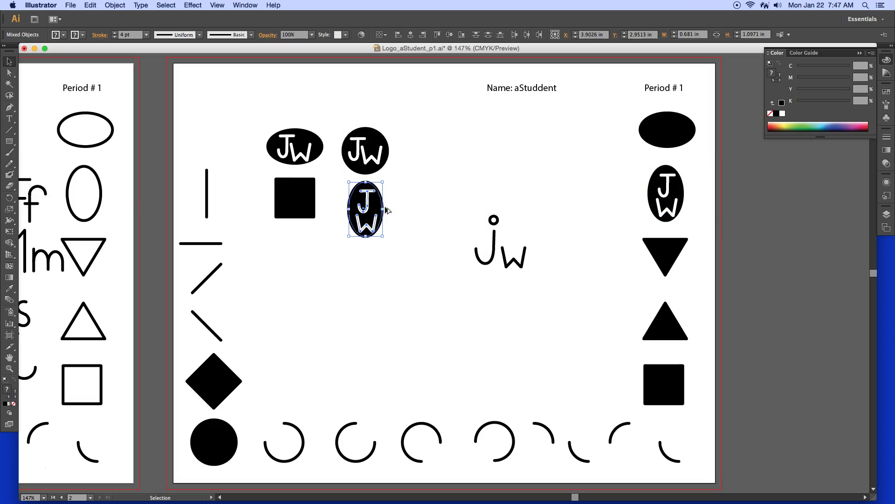
{"action": "left_click", "coordinate": [437, 201]}
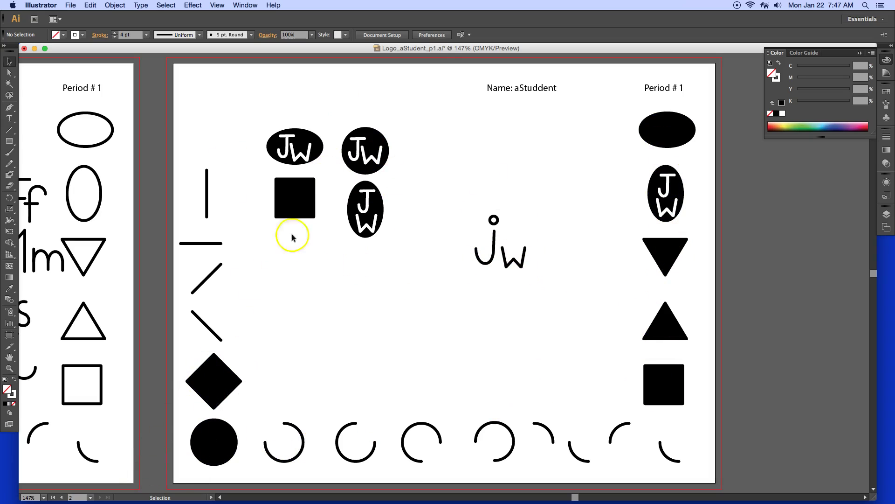
Copy the white J and W from the horizontal ellipse logo onto the black square below it.
{"action": "left_click", "coordinate": [306, 155]}
{"action": "left_click", "coordinate": [282, 159], "text": "shift"}
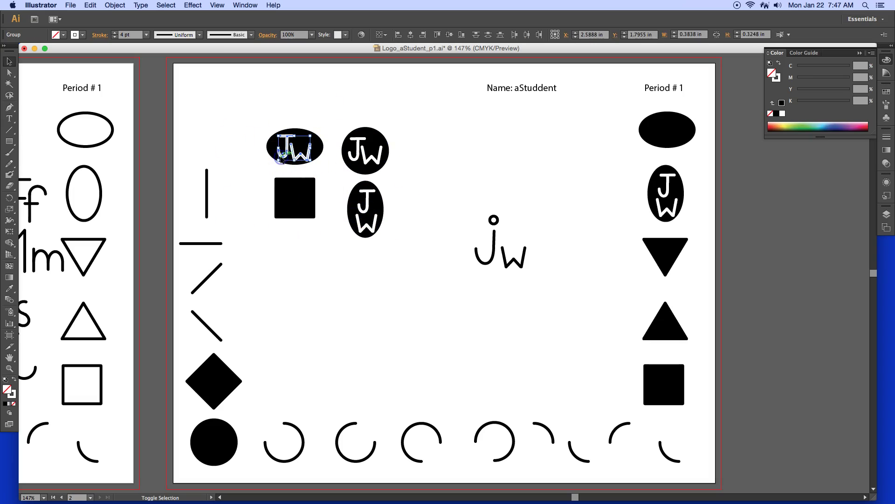
{"action": "left_click_drag", "start_coordinate": [290, 148], "coordinate": [315, 202]}
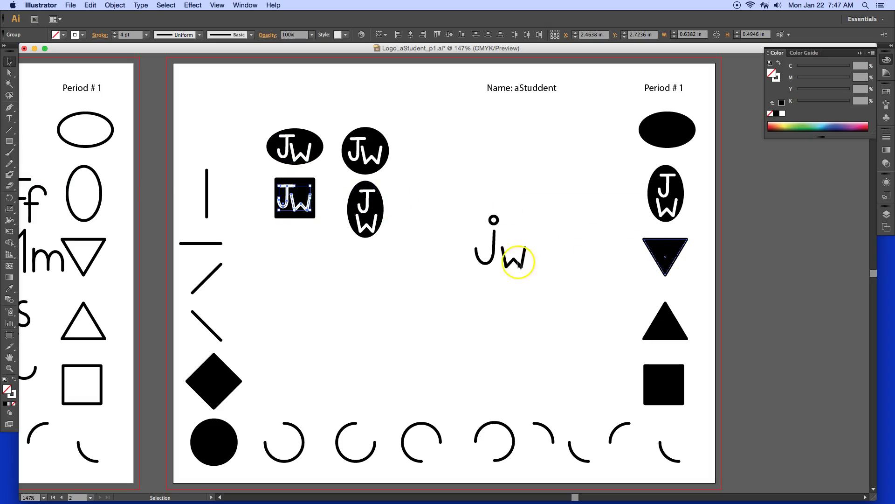
{"action": "left_click", "coordinate": [665, 198]}
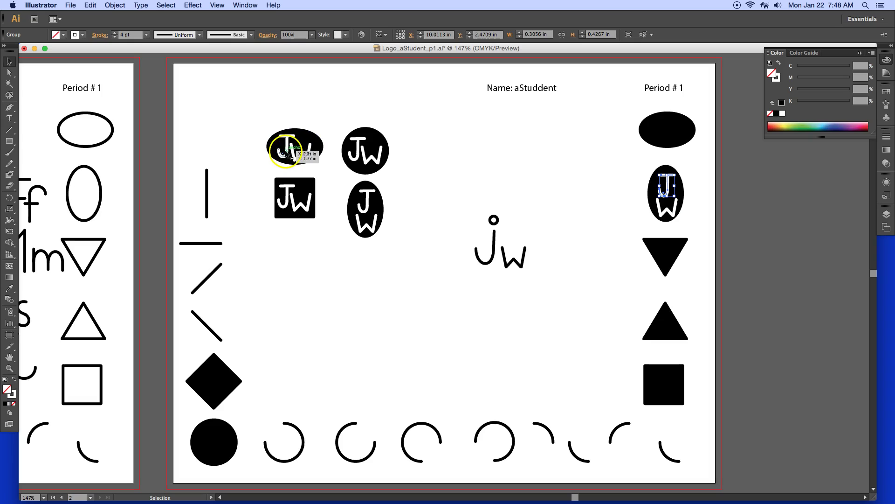
{"action": "left_click", "coordinate": [286, 152], "text": "shift"}
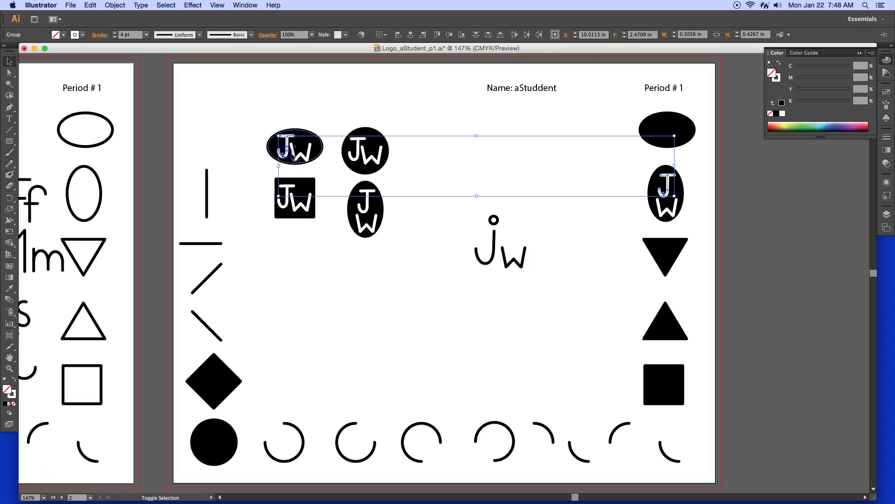
{"action": "left_click", "coordinate": [362, 110]}
Group the horizontal ellipse logo's white J and W and copy them onto the black downward-pointing triangle in the right column.
{"action": "left_click", "coordinate": [287, 150]}
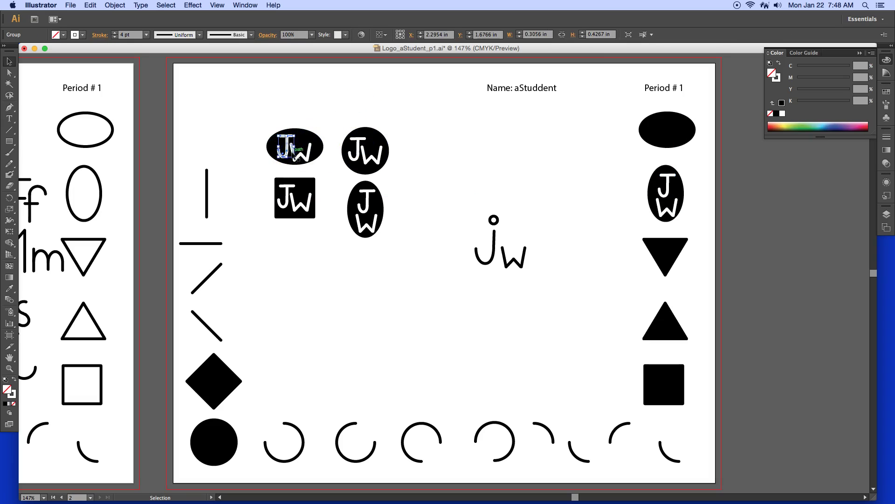
{"action": "left_click", "coordinate": [310, 150], "text": "shift"}
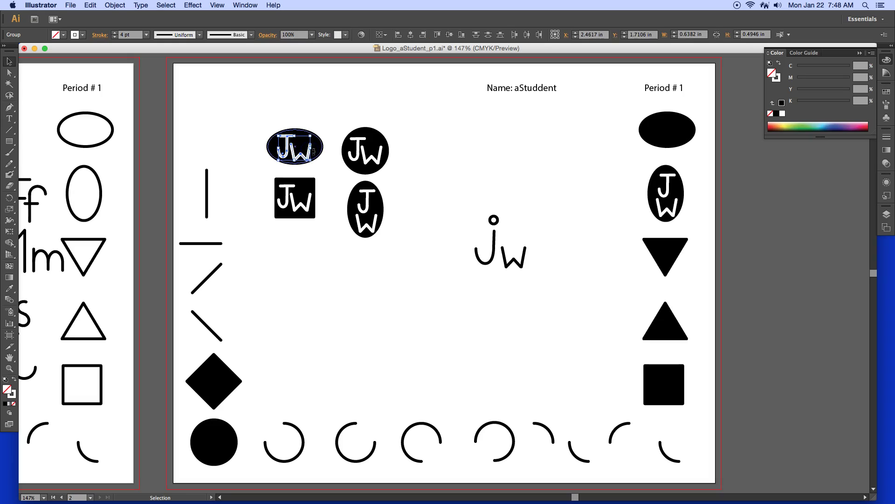
{"action": "left_click", "coordinate": [302, 157]}
{"action": "left_click_drag", "start_coordinate": [306, 158], "coordinate": [674, 268]}
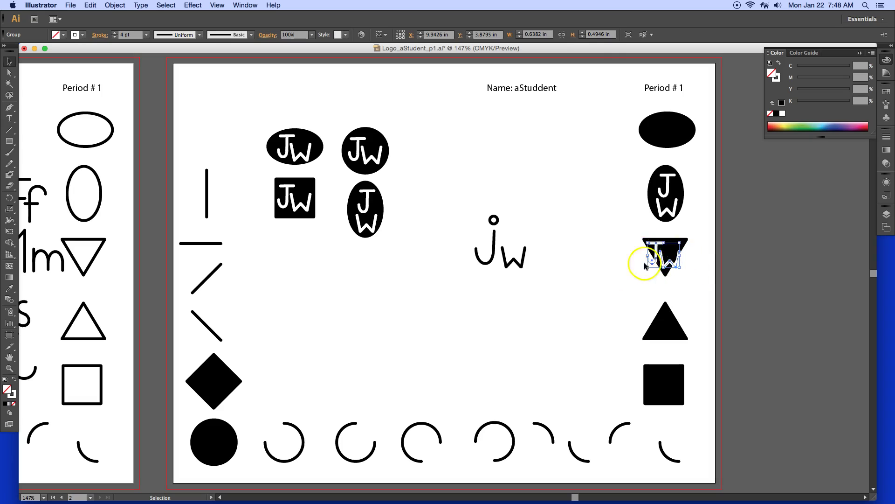
Scale the white initials to about 0.41 by 0.32 in so they fit inside the downward-pointing triangle.
{"action": "key", "text": "z"}
{"action": "left_click_drag", "start_coordinate": [645, 228], "coordinate": [697, 285]}
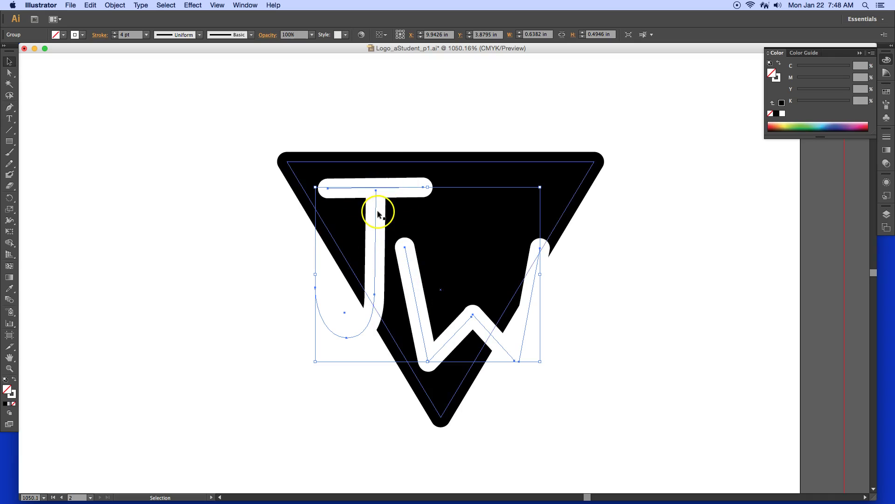
{"action": "left_click_drag", "start_coordinate": [316, 361], "coordinate": [376, 312]}
{"action": "left_click_drag", "start_coordinate": [539, 317], "coordinate": [516, 299]}
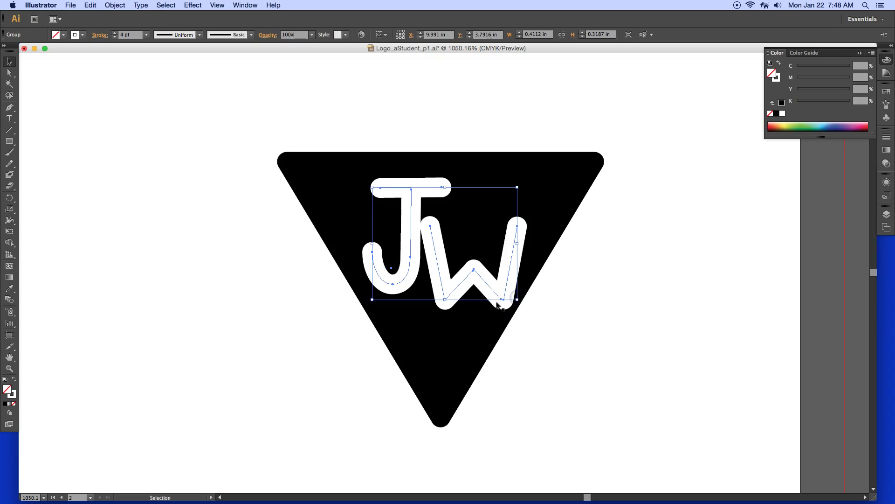
Copy the white initials from the downward-pointing triangle onto the black upward-pointing triangle and the black square below it.
{"action": "left_click", "coordinate": [287, 313]}
{"action": "left_click", "coordinate": [453, 237], "text": "alt+super"}
{"action": "left_click", "coordinate": [452, 240], "text": "alt+super"}
{"action": "left_click", "coordinate": [443, 285], "text": "alt+super"}
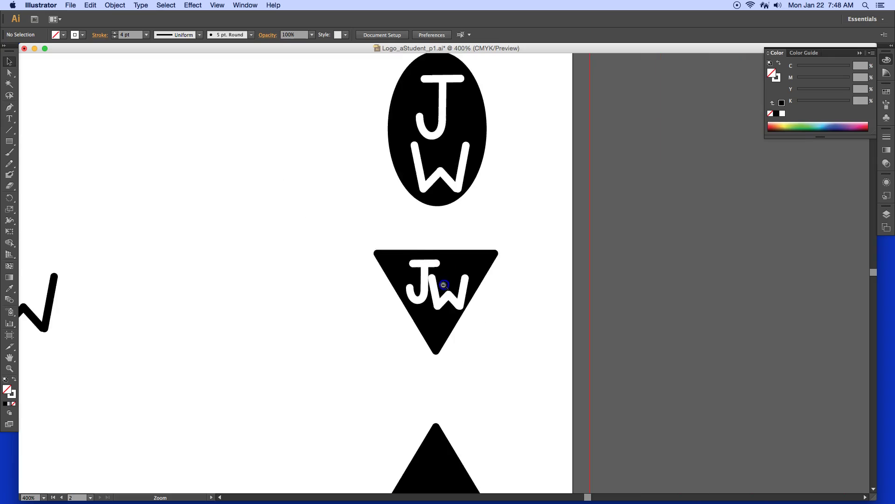
{"action": "left_click", "coordinate": [443, 284], "text": "alt+super"}
{"action": "left_click", "coordinate": [444, 284], "text": "alt+super"}
{"action": "left_click", "coordinate": [443, 284], "text": "alt+super"}
{"action": "left_click", "coordinate": [443, 285], "text": "alt+super"}
{"action": "scroll", "coordinate": [460, 236], "scroll_direction": "down", "scroll_amount": 6}
{"action": "left_click", "coordinate": [455, 138]}
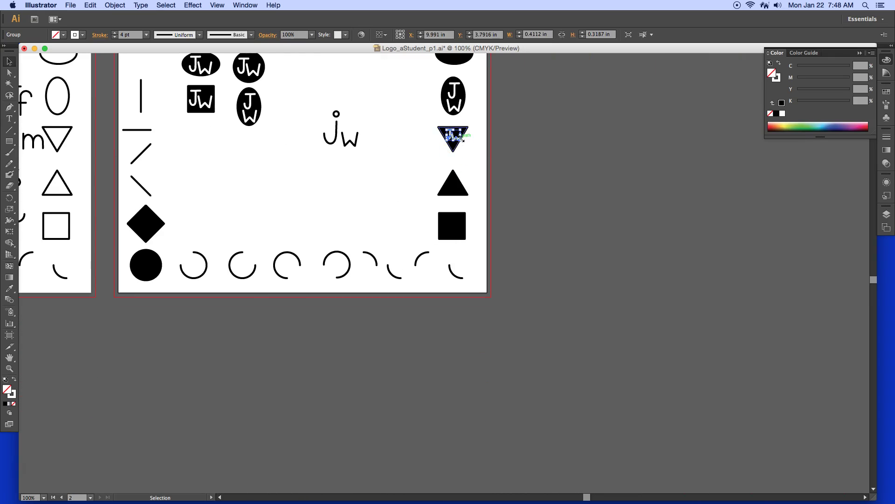
{"action": "left_click_drag", "start_coordinate": [411, 115], "coordinate": [512, 280]}
{"action": "left_click_drag", "start_coordinate": [433, 108], "coordinate": [425, 339]}
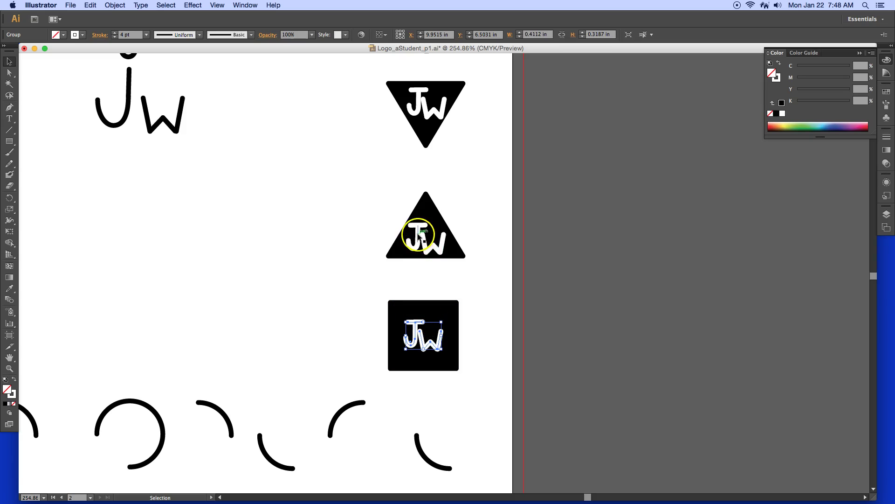
Set the stroke weight of the white initials on the right column's black square to 2 pt.
{"action": "left_click", "coordinate": [886, 137]}
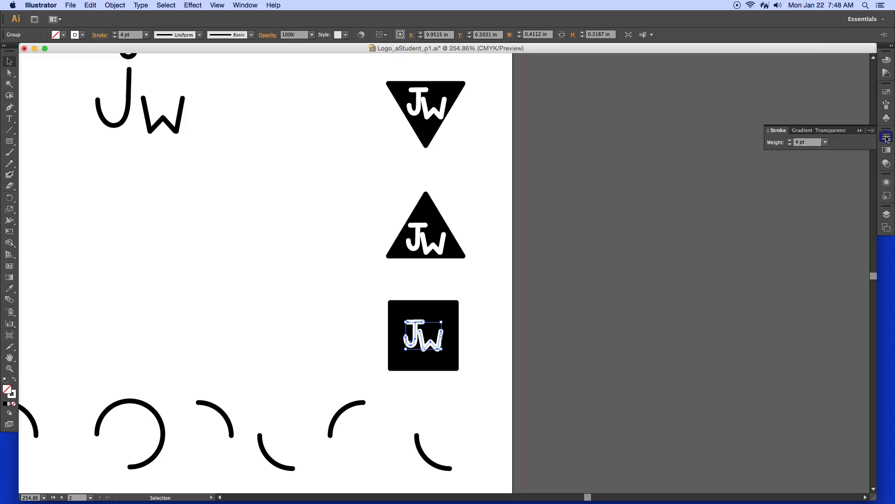
{"action": "left_click_drag", "start_coordinate": [826, 143], "coordinate": [837, 196]}
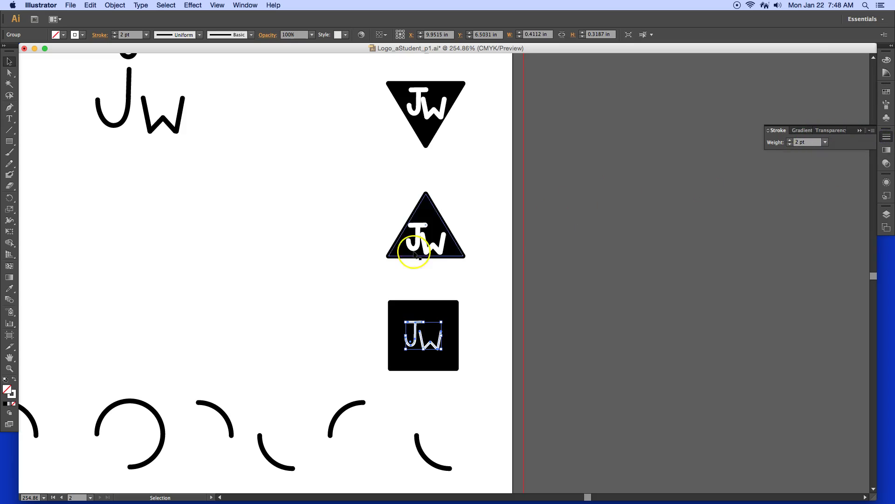
{"action": "left_click", "coordinate": [315, 272]}
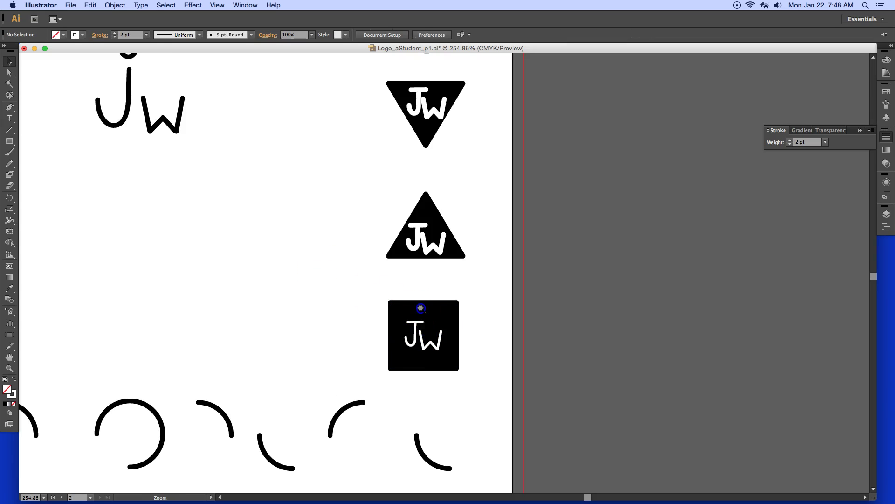
{"action": "key", "text": "super+minus"}
{"action": "key", "text": "super+minus"}
{"action": "key", "text": "super+minus"}
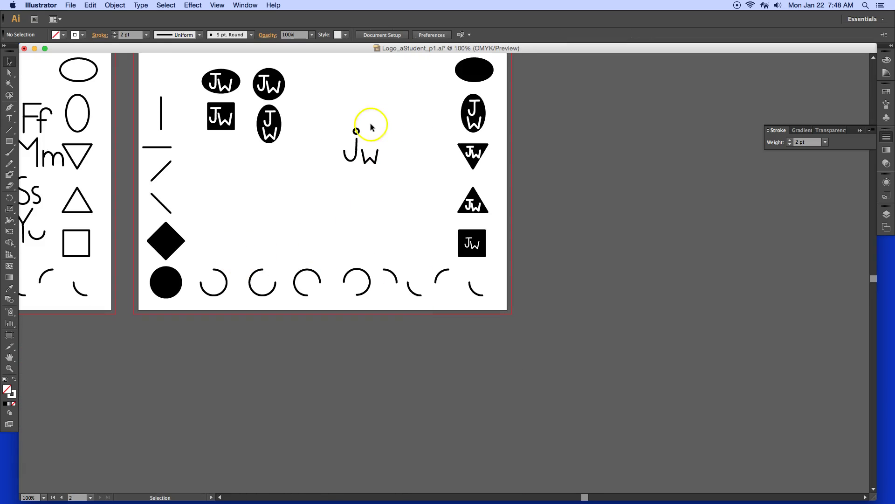
{"action": "left_click_drag", "start_coordinate": [336, 115], "coordinate": [336, 116]}
{"action": "left_click_drag", "start_coordinate": [392, 180], "coordinate": [392, 181]}
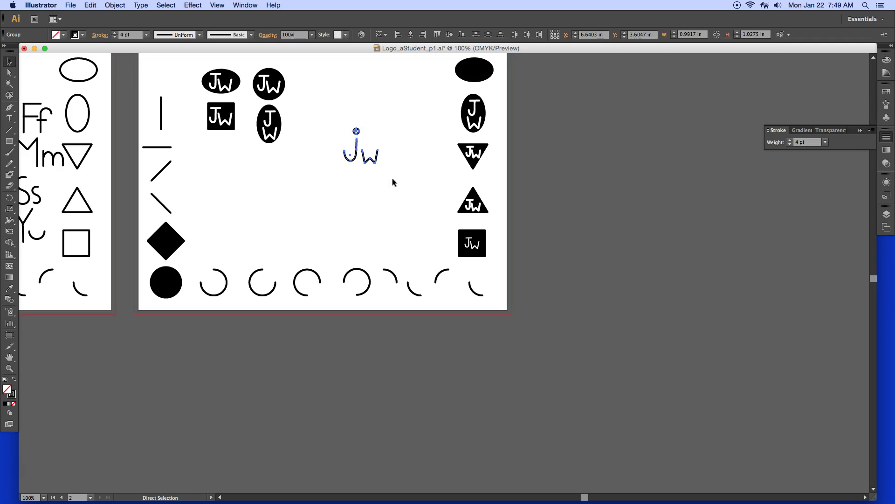
{"action": "key", "text": "super+a"}
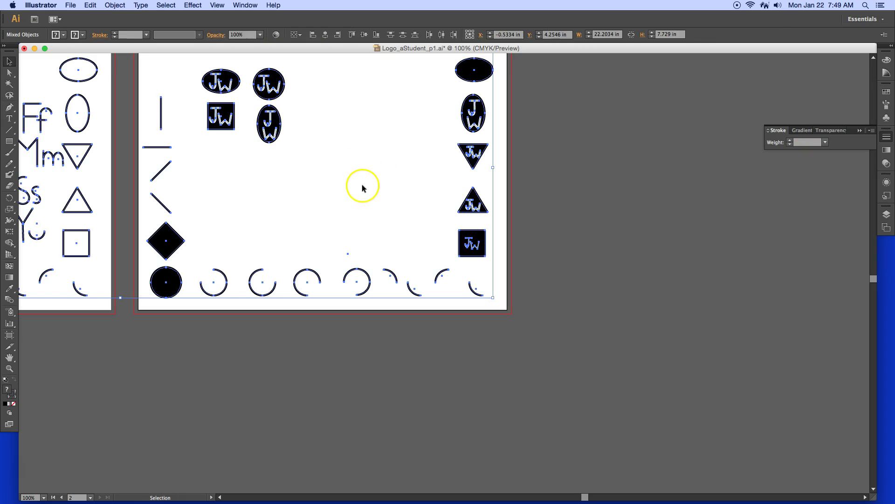
{"action": "key", "text": "a"}
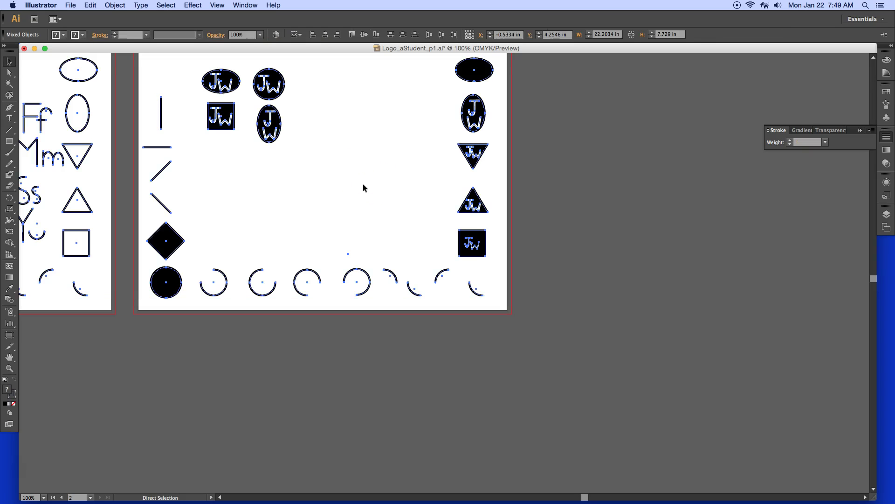
{"action": "key", "text": "super+z"}
{"action": "key", "text": "v"}
{"action": "left_click", "coordinate": [246, 214]}
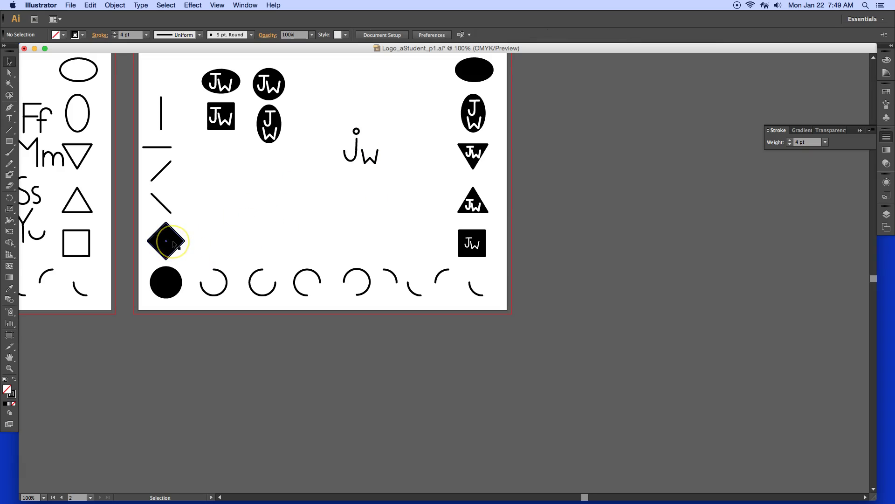
Copy the black diamond, circle, horizontal ellipse, both triangles and the square into the open area below the dotted j and w.
{"action": "left_click_drag", "start_coordinate": [174, 243], "coordinate": [302, 184]}
{"action": "left_click_drag", "start_coordinate": [163, 281], "coordinate": [327, 189]}
{"action": "left_click_drag", "start_coordinate": [471, 68], "coordinate": [336, 210]}
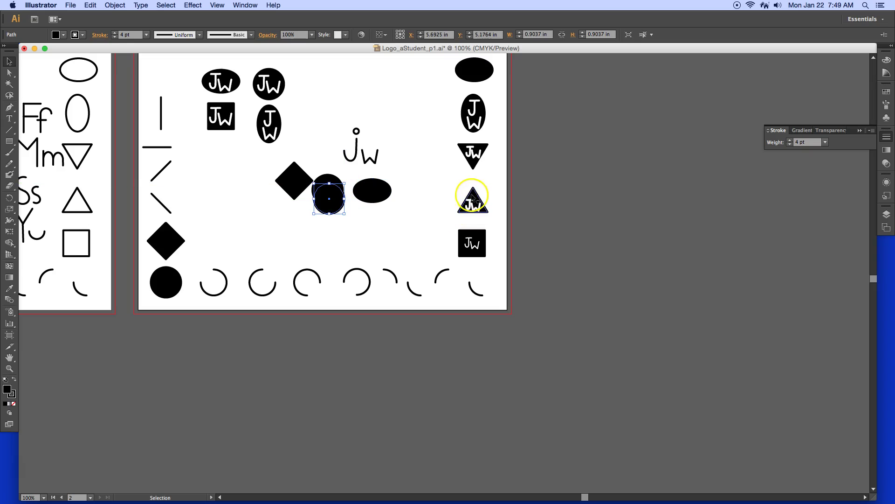
{"action": "left_click_drag", "start_coordinate": [473, 198], "coordinate": [365, 222]}
{"action": "left_click_drag", "start_coordinate": [474, 164], "coordinate": [412, 179]}
{"action": "left_click_drag", "start_coordinate": [480, 238], "coordinate": [404, 222]}
Delete the surplus circle copy and shift the diamond copy slightly away from the remaining circle.
{"action": "left_click", "coordinate": [331, 211]}
{"action": "left_click_drag", "start_coordinate": [324, 211], "coordinate": [301, 237]}
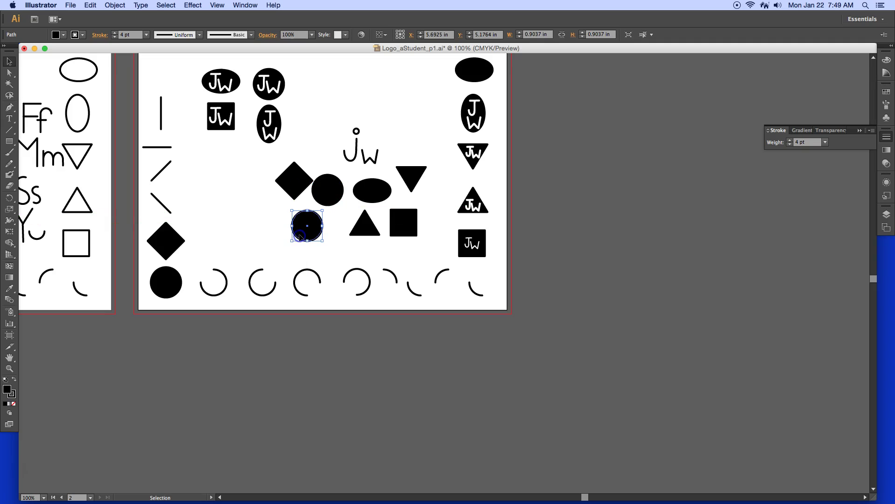
{"action": "key", "text": "Delete"}
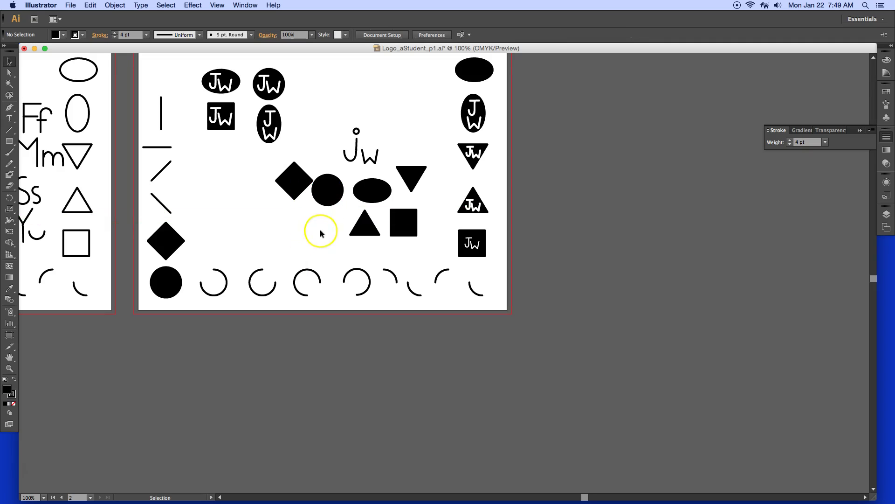
{"action": "left_click_drag", "start_coordinate": [303, 192], "coordinate": [298, 198]}
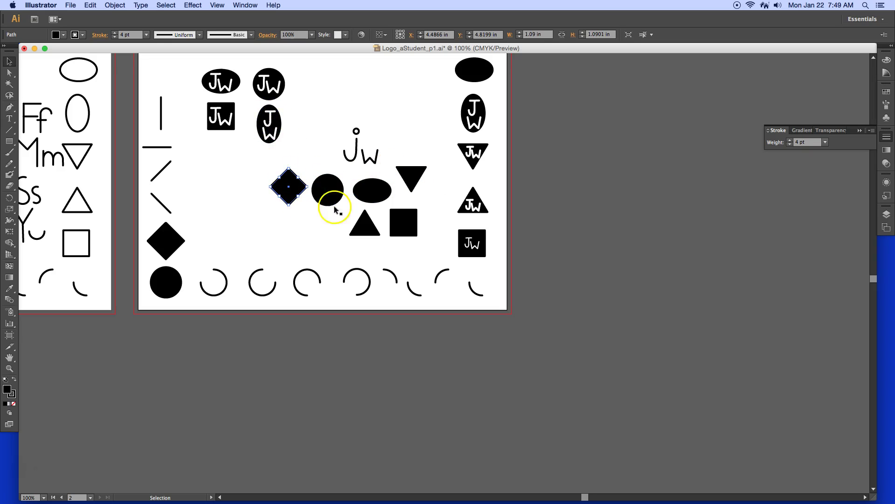
{"action": "left_click", "coordinate": [431, 209]}
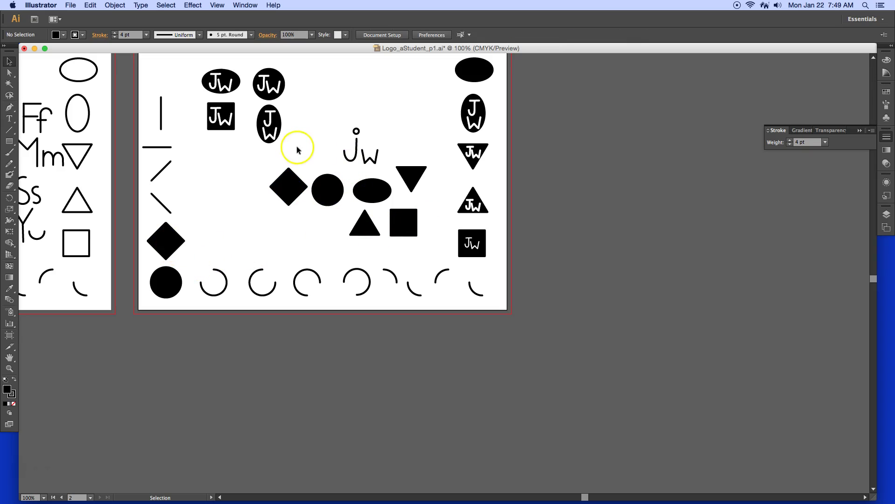
Change the stroke colour of the dotted j and the w in the middle of the artboard to white.
{"action": "left_click", "coordinate": [379, 164]}
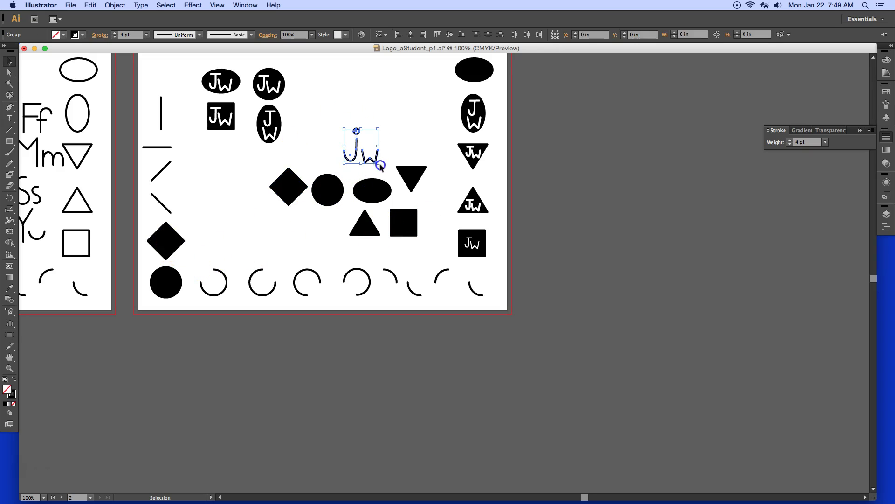
{"action": "left_click", "coordinate": [370, 168]}
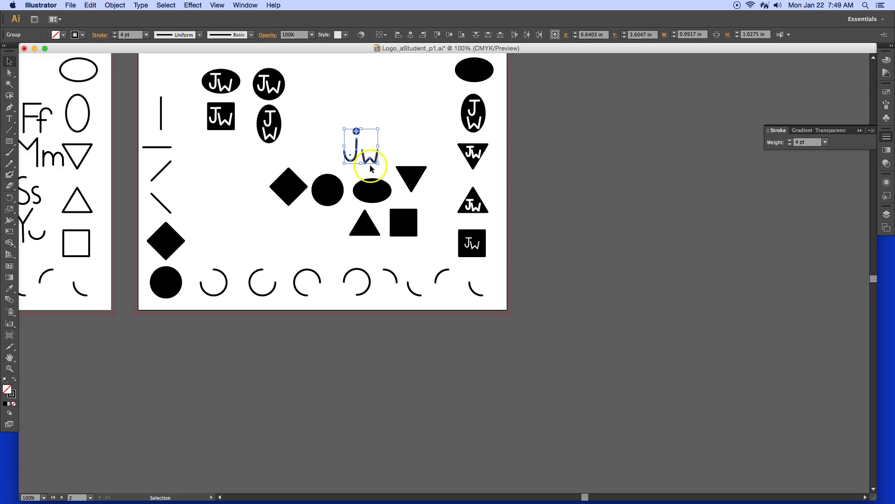
{"action": "left_click", "coordinate": [882, 66]}
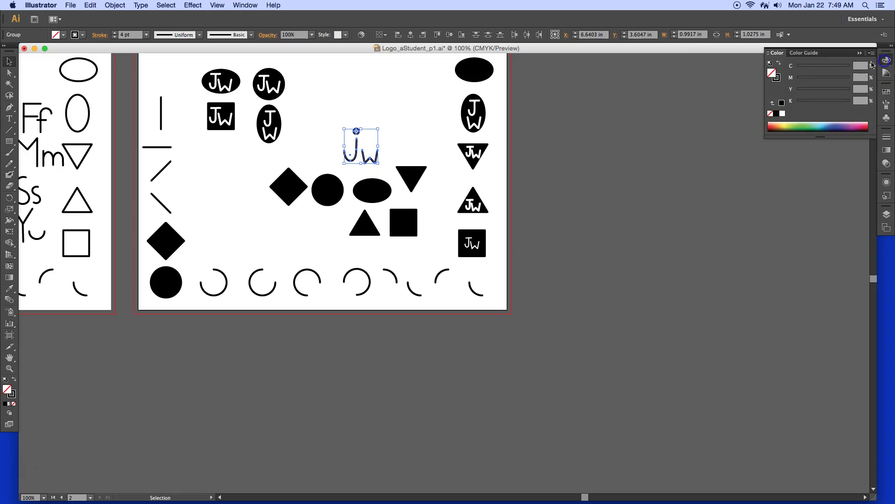
{"action": "left_click", "coordinate": [777, 78]}
{"action": "left_click", "coordinate": [783, 113]}
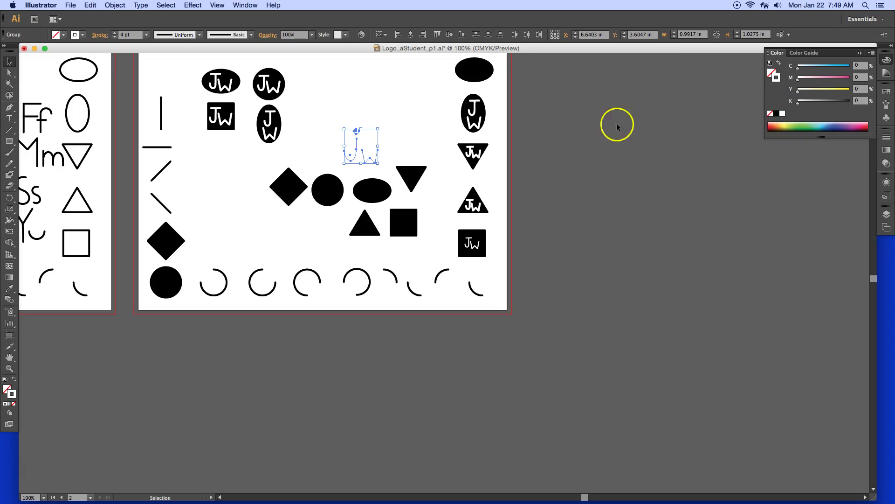
Move the white dotted j and w onto the black diamond copy and scale them down proportionally.
{"action": "left_click_drag", "start_coordinate": [356, 154], "coordinate": [298, 202]}
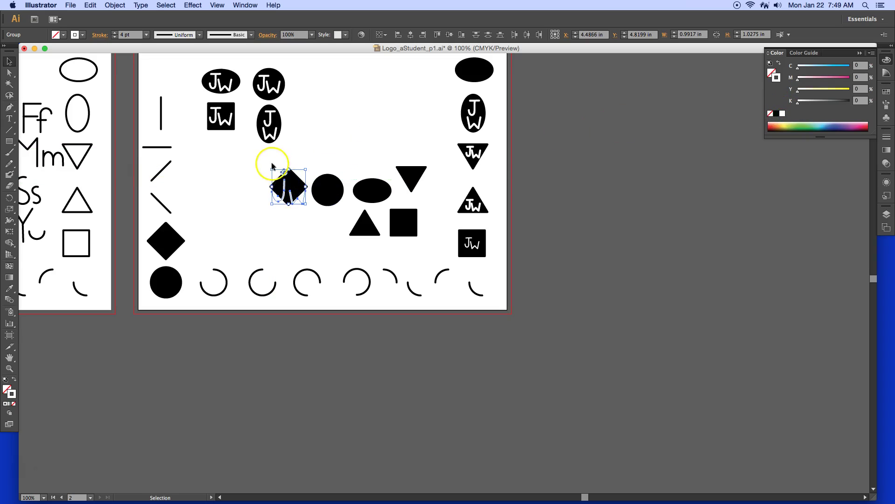
{"action": "key", "text": "super+space"}
{"action": "left_click_drag", "start_coordinate": [259, 156], "coordinate": [442, 248]}
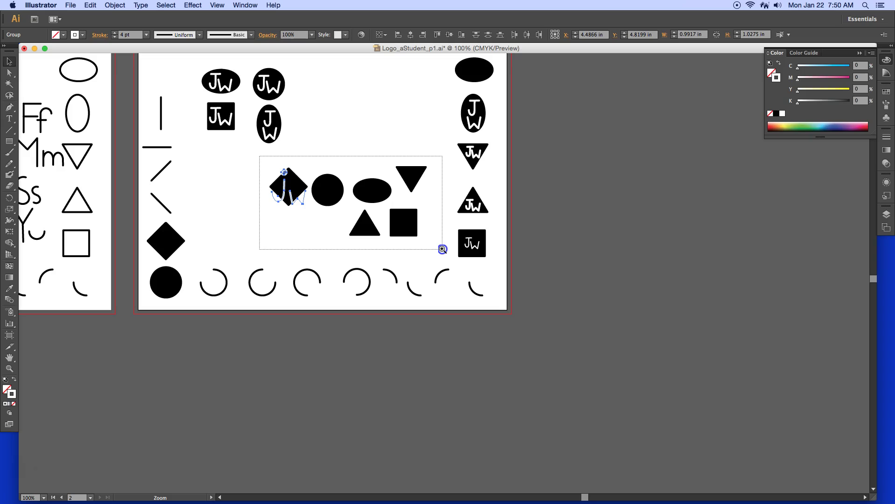
{"action": "left_click_drag", "start_coordinate": [442, 249], "coordinate": [442, 249]}
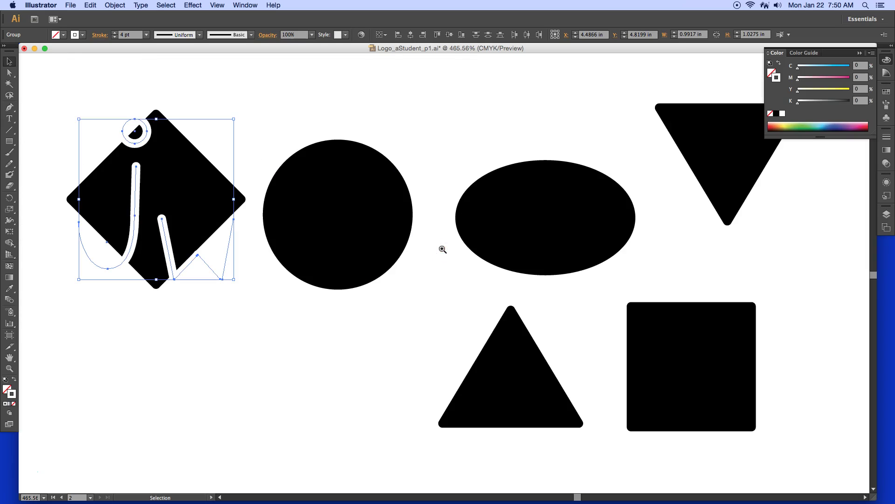
{"action": "left_click_drag", "start_coordinate": [79, 279], "coordinate": [104, 252]}
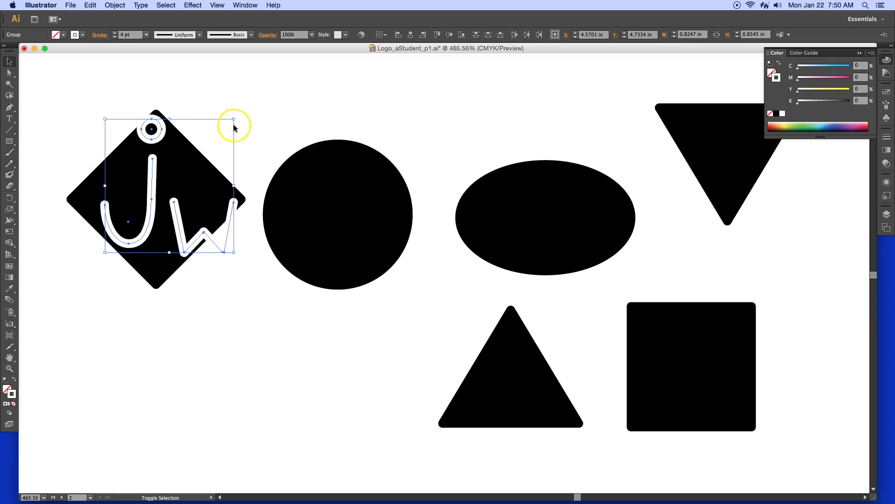
{"action": "left_click_drag", "start_coordinate": [234, 119], "coordinate": [219, 135]}
{"action": "left_click", "coordinate": [227, 293]}
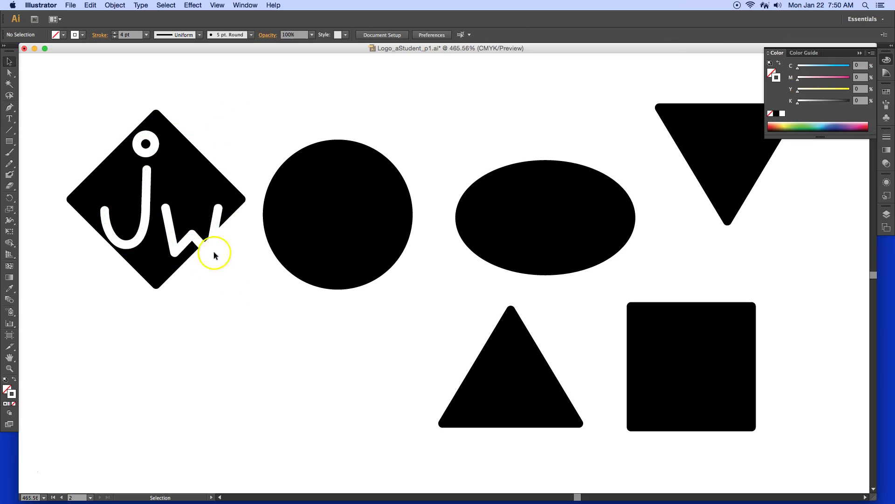
Move the dotted j toward the diamond's lower-left edge and enlarge it slightly so it breaks the outline.
{"action": "left_click", "coordinate": [135, 242]}
{"action": "left_click_drag", "start_coordinate": [135, 243], "coordinate": [127, 249]}
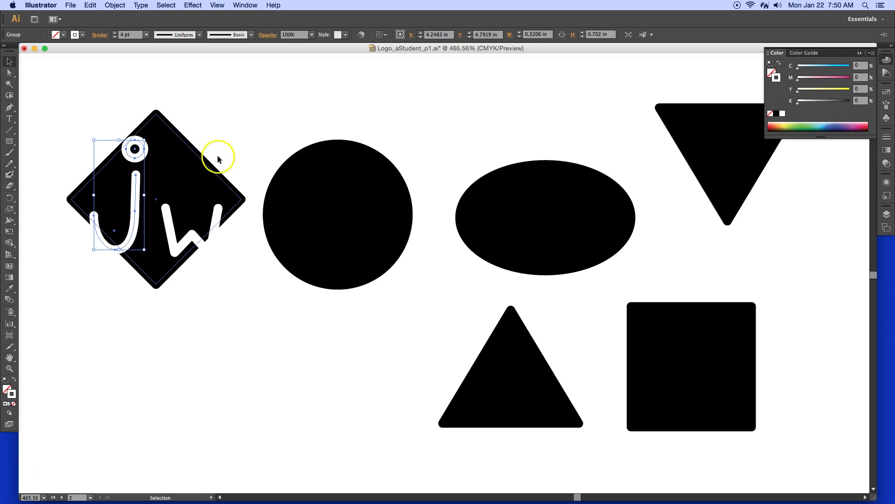
{"action": "left_click", "coordinate": [212, 156]}
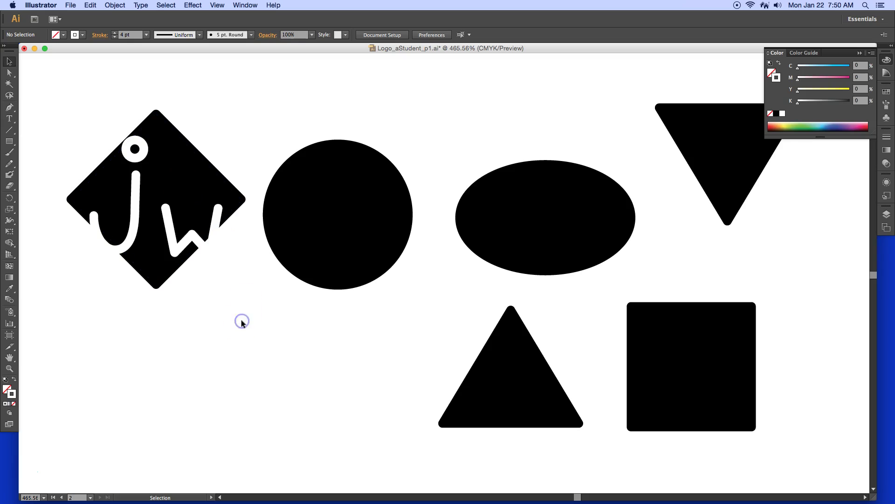
{"action": "left_click", "coordinate": [139, 159]}
{"action": "left_click", "coordinate": [101, 137]}
{"action": "left_click_drag", "start_coordinate": [94, 140], "coordinate": [89, 135]}
{"action": "left_click", "coordinate": [216, 281]}
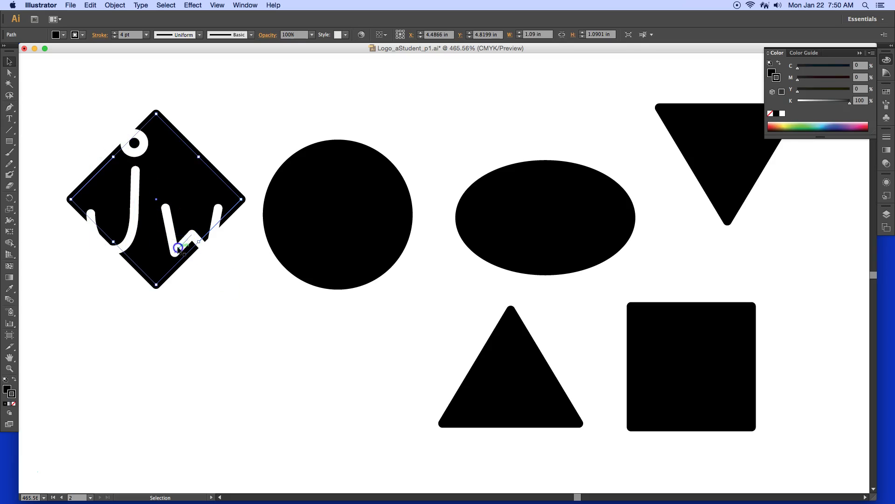
Enlarge the w and reposition it beside the j so it runs into the diamond's lower-right edge.
{"action": "left_click", "coordinate": [218, 209]}
{"action": "left_click_drag", "start_coordinate": [218, 209], "coordinate": [238, 191]}
{"action": "left_click_drag", "start_coordinate": [218, 247], "coordinate": [205, 239]}
{"action": "left_click", "coordinate": [228, 269]}
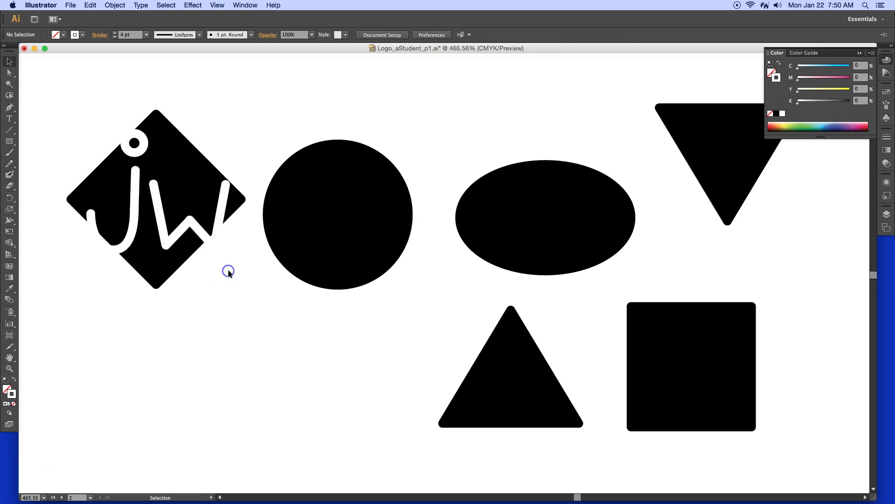
Duplicate the white dotted j and w from the black diamond onto the neighbouring circle, ellipse and inverted triangle.
{"action": "left_click", "coordinate": [228, 261], "text": "alt+super"}
{"action": "left_click", "coordinate": [342, 306], "text": "alt+super"}
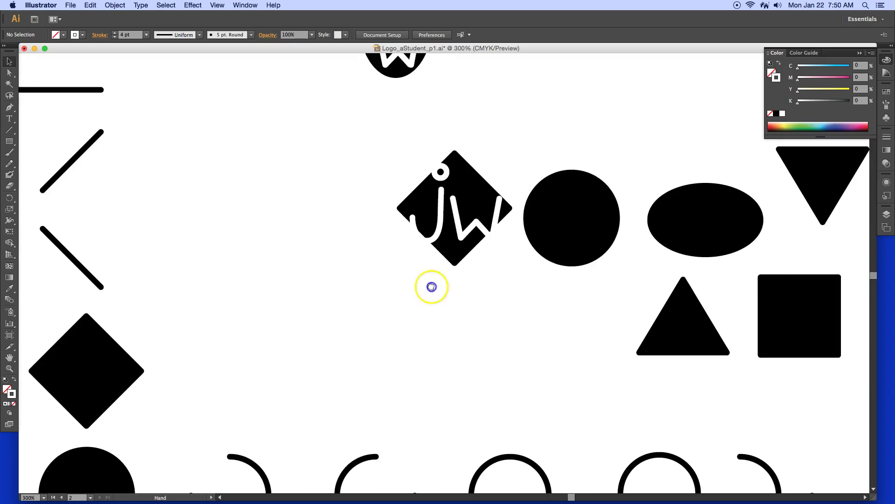
{"action": "left_click_drag", "start_coordinate": [430, 286], "coordinate": [158, 289]}
{"action": "left_click", "coordinate": [142, 226]}
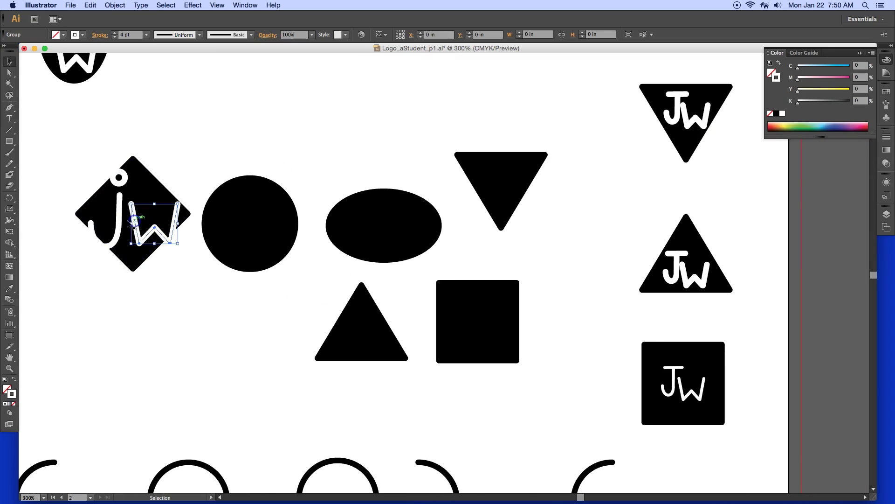
{"action": "left_click", "coordinate": [119, 226], "text": "shift"}
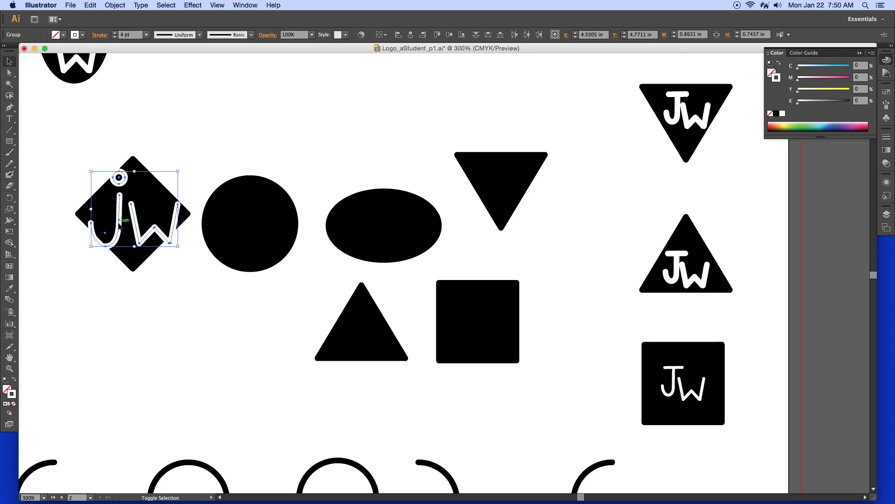
{"action": "left_click", "coordinate": [119, 226], "text": "shift"}
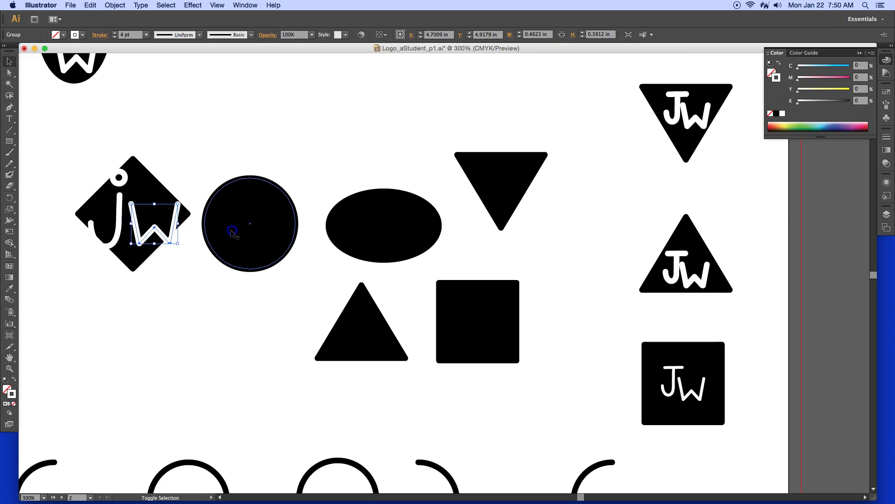
{"action": "left_click_drag", "start_coordinate": [169, 224], "coordinate": [122, 223]}
{"action": "key", "text": "super+z"}
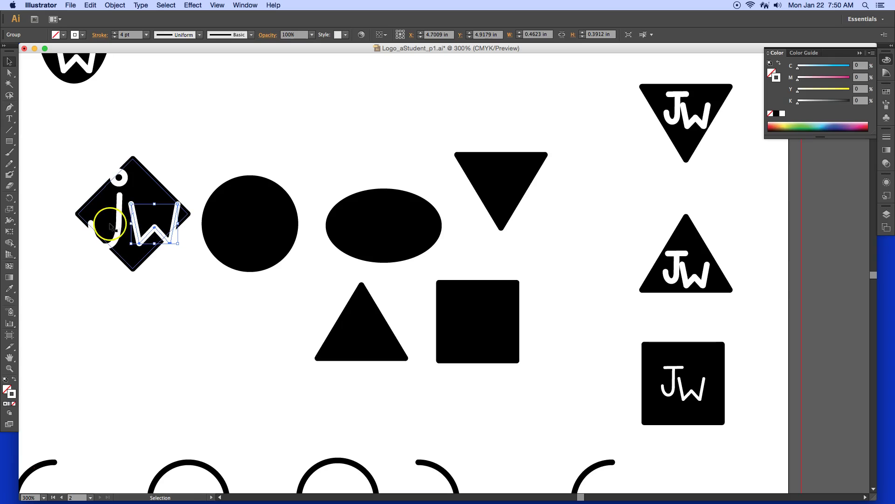
{"action": "left_click", "coordinate": [120, 220], "text": "shift"}
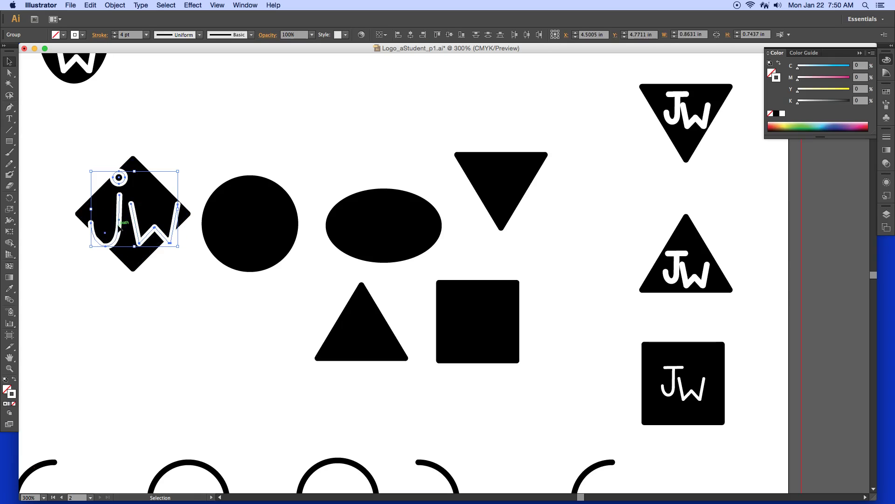
{"action": "left_click_drag", "start_coordinate": [119, 227], "coordinate": [482, 214]}
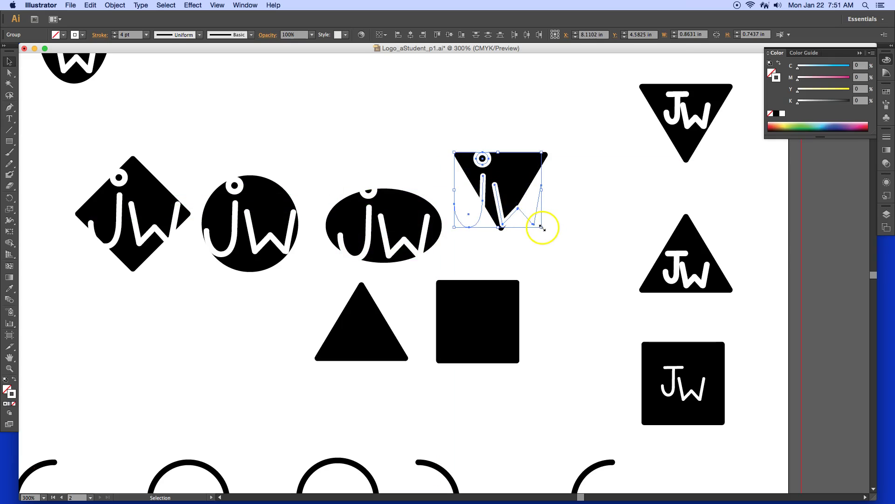
Scale the initials on the inverted triangle down proportionally, centre them inside it and set their stroke weight to 2 pt.
{"action": "left_click_drag", "start_coordinate": [541, 227], "coordinate": [517, 205]}
{"action": "left_click_drag", "start_coordinate": [454, 204], "coordinate": [498, 199]}
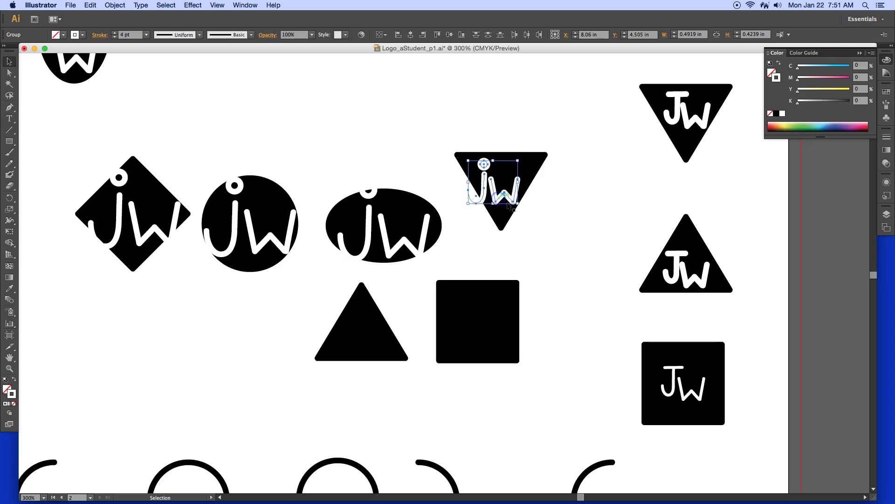
{"action": "left_click", "coordinate": [887, 136]}
{"action": "left_click", "coordinate": [824, 145]}
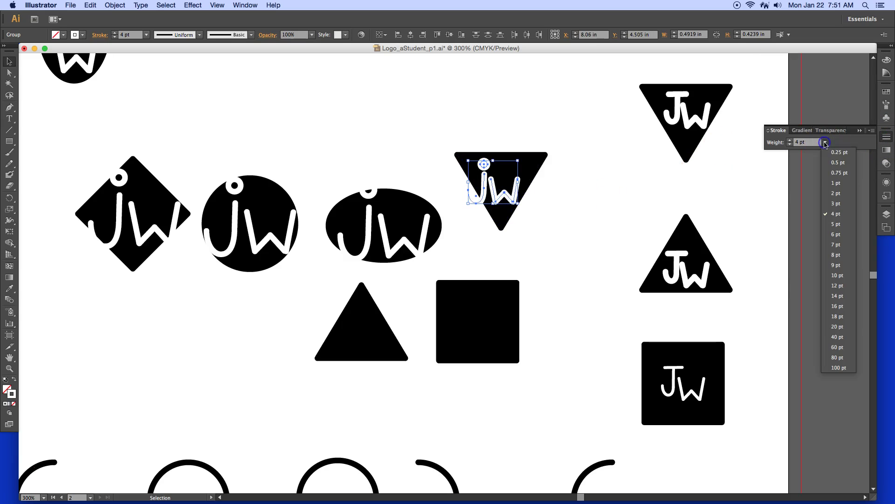
{"action": "left_click", "coordinate": [839, 187]}
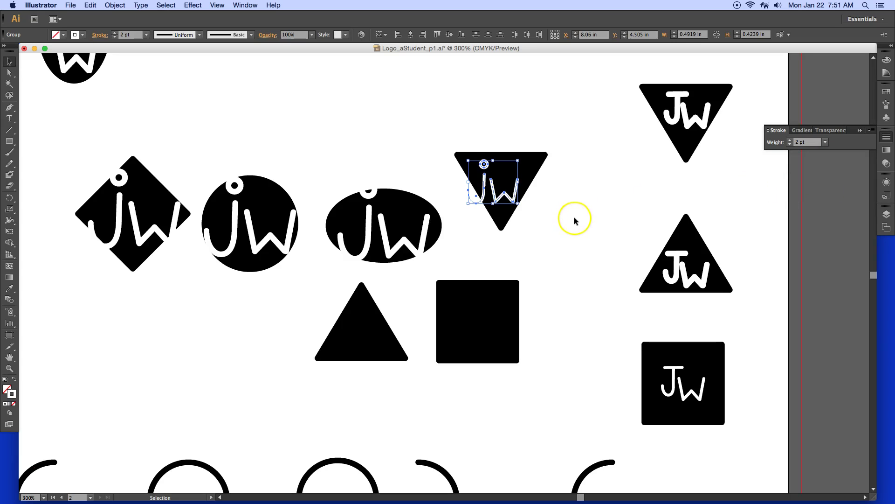
Nudge the inverted triangle's initials right and up to its upper edge and enlarge them slightly toward the lower left.
{"action": "key", "text": "Right"}
{"action": "key", "text": "Right"}
{"action": "key", "text": "Right"}
{"action": "key", "text": "Right"}
{"action": "key", "text": "Right"}
{"action": "key", "text": "Up"}
{"action": "key", "text": "Up"}
{"action": "key", "text": "Up"}
{"action": "key", "text": "Up"}
{"action": "key", "text": "Up"}
{"action": "key", "text": "Up"}
{"action": "key", "text": "Up"}
{"action": "key", "text": "Up"}
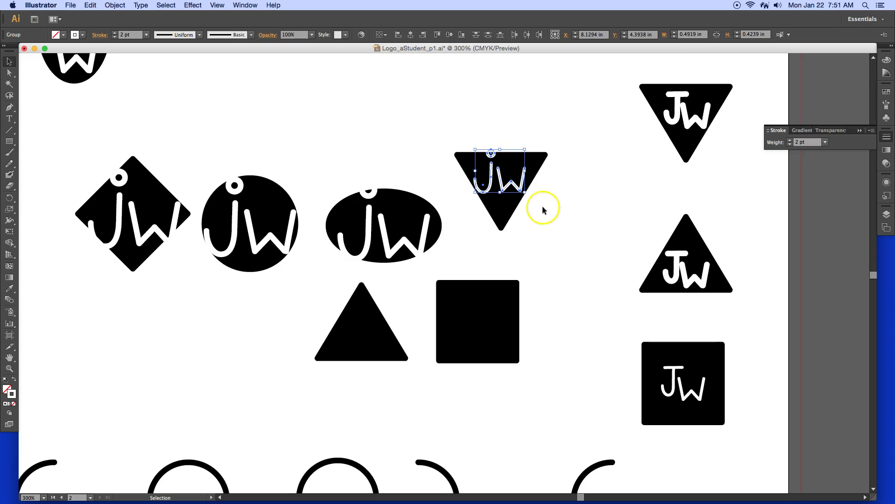
{"action": "left_click_drag", "start_coordinate": [475, 192], "coordinate": [471, 196]}
{"action": "left_click", "coordinate": [569, 209]}
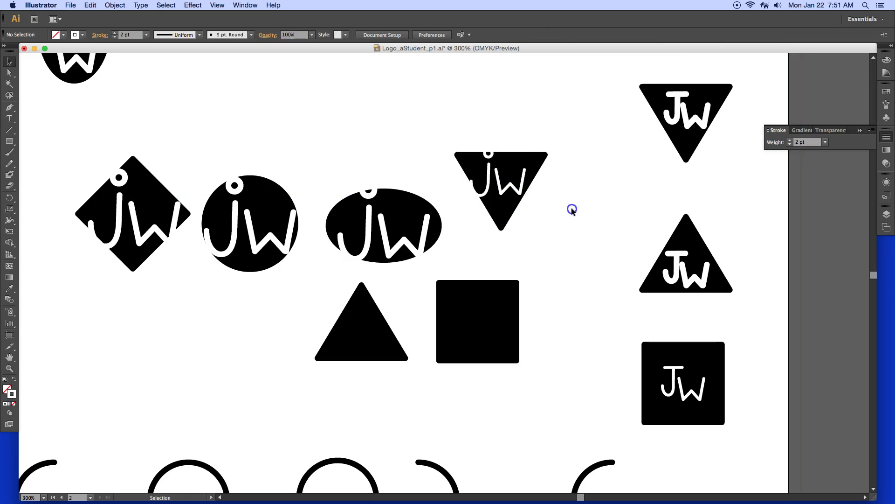
Enlarge the j and w on the inverted triangle and nudge them until they break through both slanted sides.
{"action": "left_click", "coordinate": [508, 188]}
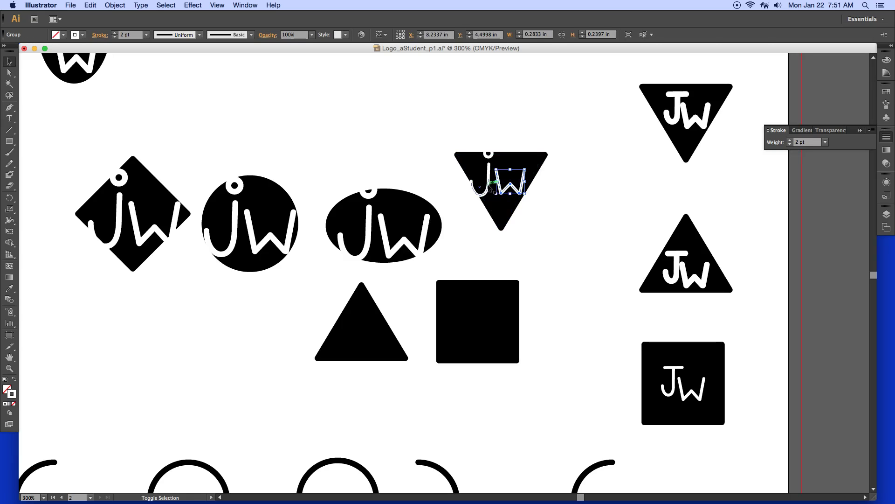
{"action": "left_click_drag", "start_coordinate": [505, 193], "coordinate": [527, 197]}
{"action": "key", "text": "Up"}
{"action": "key", "text": "Right"}
{"action": "key", "text": "Down"}
{"action": "key", "text": "Down"}
{"action": "key", "text": "Down"}
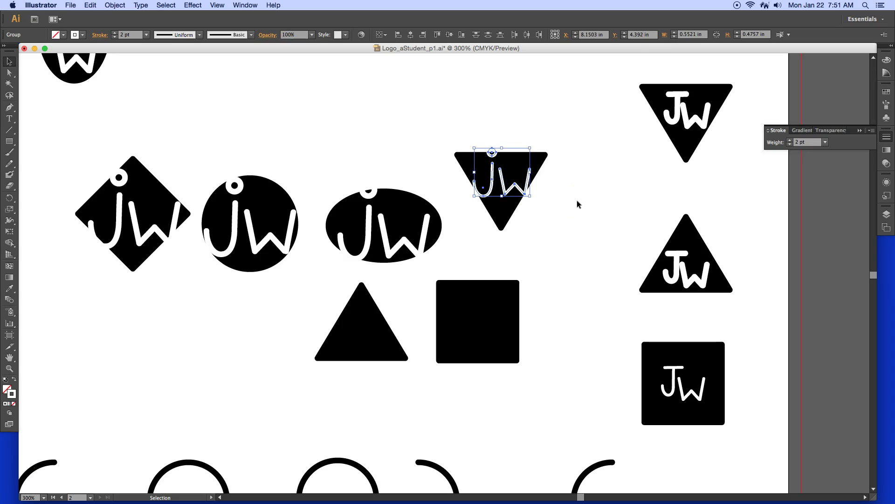
{"action": "left_click", "coordinate": [578, 202]}
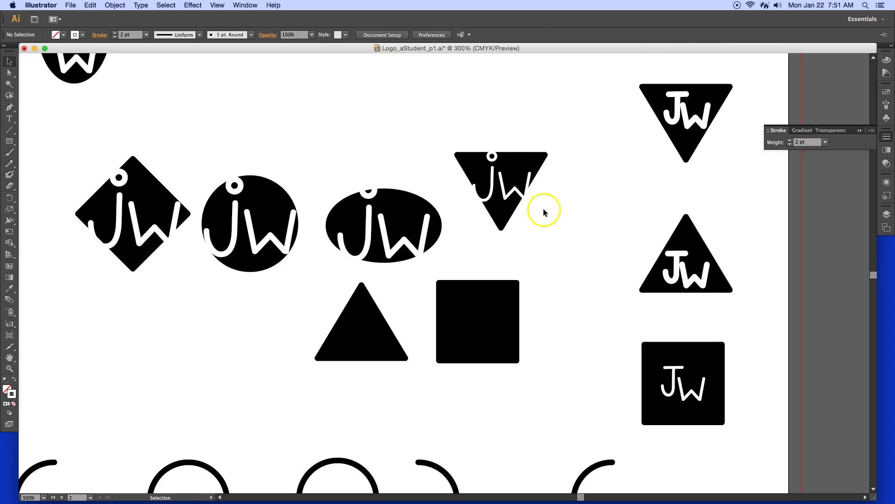
Duplicate the 2 pt j and w from the inverted triangle onto the upright triangle and the square below.
{"action": "left_click", "coordinate": [489, 189]}
{"action": "left_click", "coordinate": [507, 199], "text": "shift"}
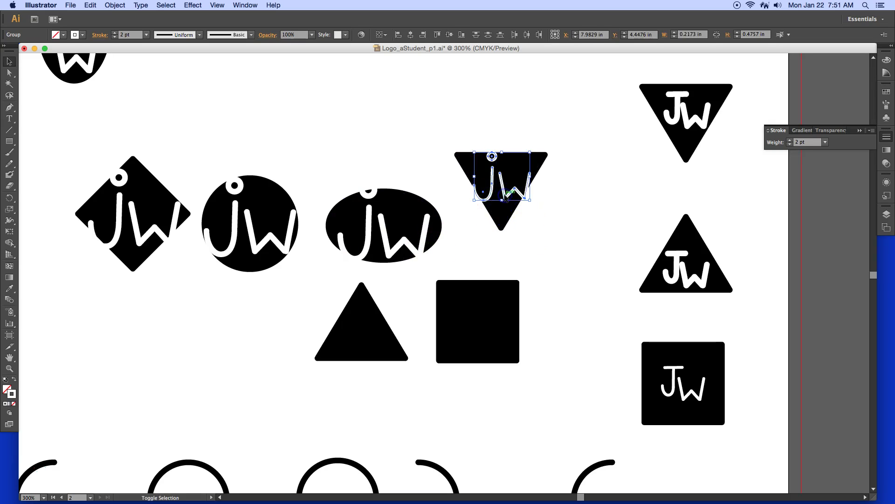
{"action": "mouse_move", "coordinate": [506, 195]}
{"action": "left_mouse_down"}
{"action": "mouse_move", "coordinate": [380, 304]}
{"action": "mouse_move", "coordinate": [352, 359]}
{"action": "mouse_move", "coordinate": [477, 327]}
{"action": "left_mouse_up"}
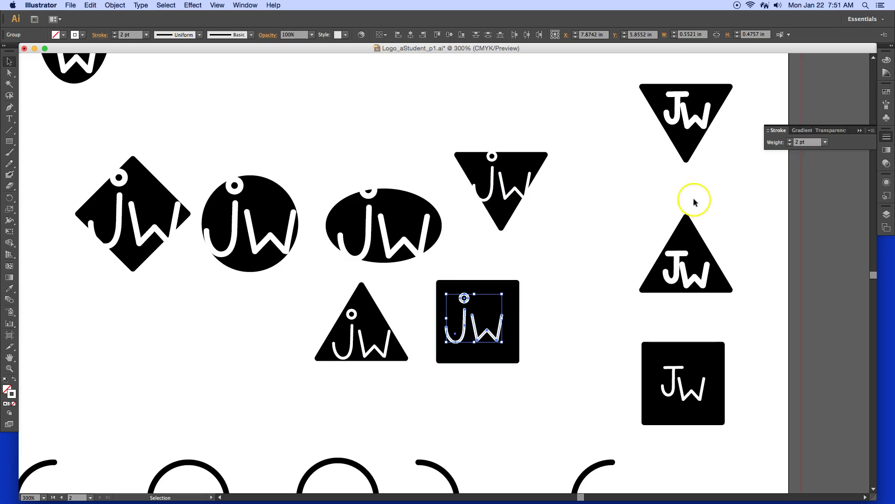
Try a 4 pt stroke weight on the square's small initials and delete them from the square.
{"action": "left_click", "coordinate": [827, 143]}
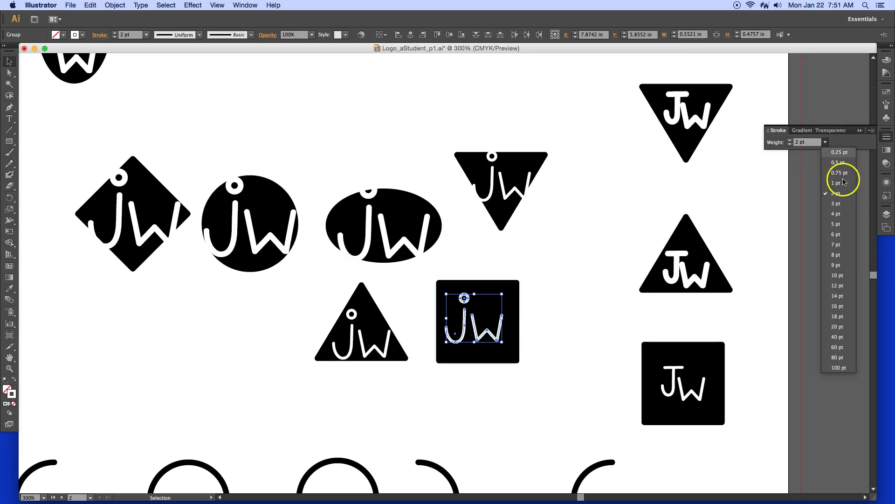
{"action": "left_click", "coordinate": [842, 212]}
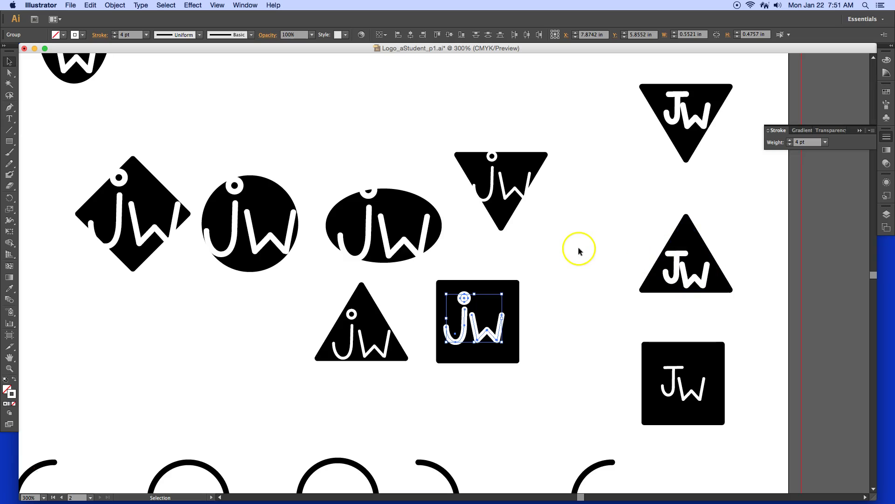
{"action": "key", "text": "Delete"}
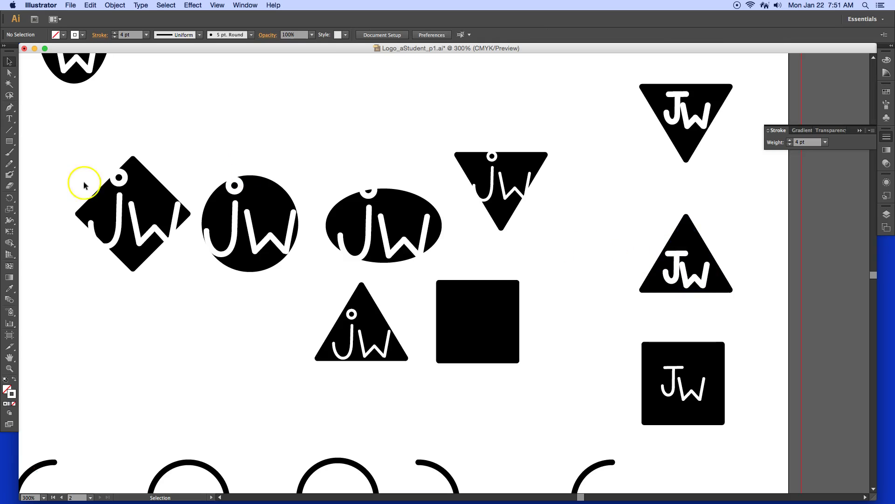
Duplicate the large dotted j and w from the black diamond onto the empty square, reaching its edges.
{"action": "left_click", "coordinate": [119, 207]}
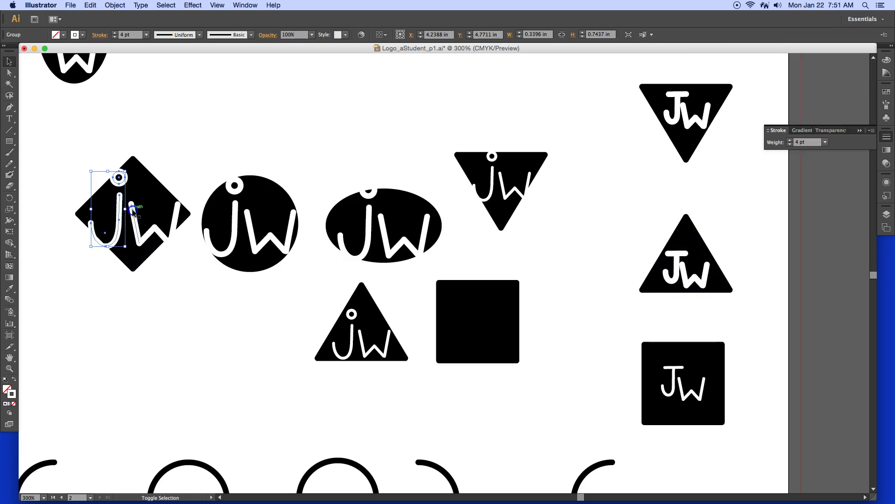
{"action": "left_click_drag", "start_coordinate": [133, 209], "coordinate": [477, 328]}
{"action": "left_click", "coordinate": [415, 299]}
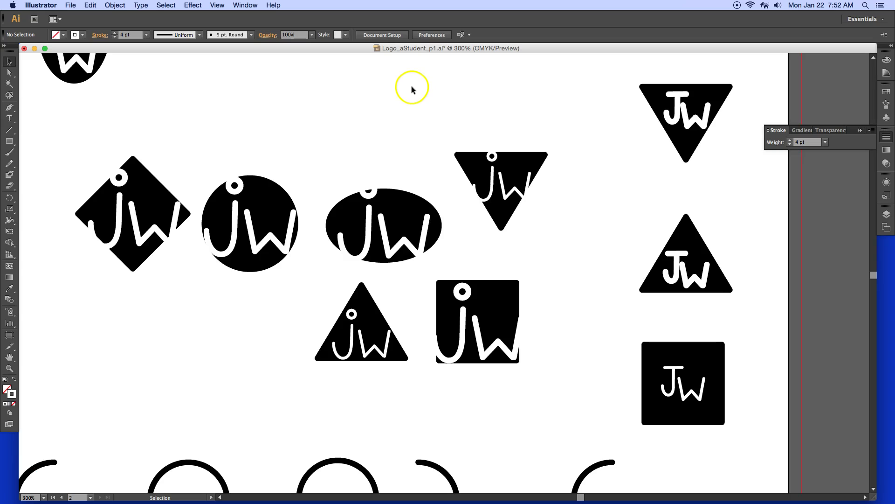
Save the logo document and display both artboards at 100%.
{"action": "key", "text": "super+0"}
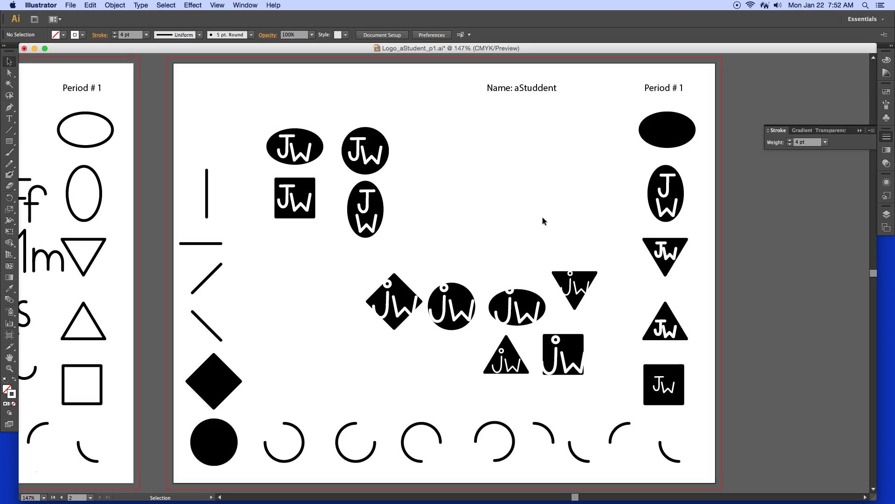
{"action": "left_click_drag", "start_coordinate": [196, 295], "coordinate": [481, 292]}
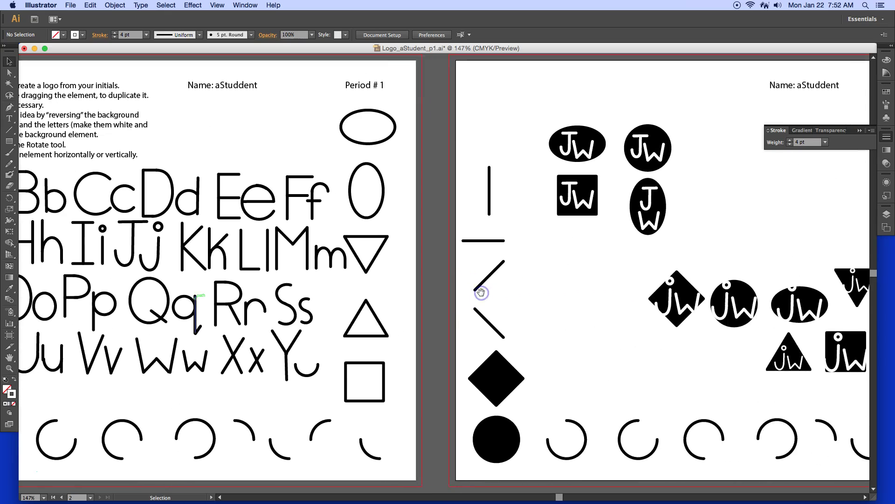
{"action": "key", "text": "super+alt+0"}
{"action": "left_click", "coordinate": [475, 176]}
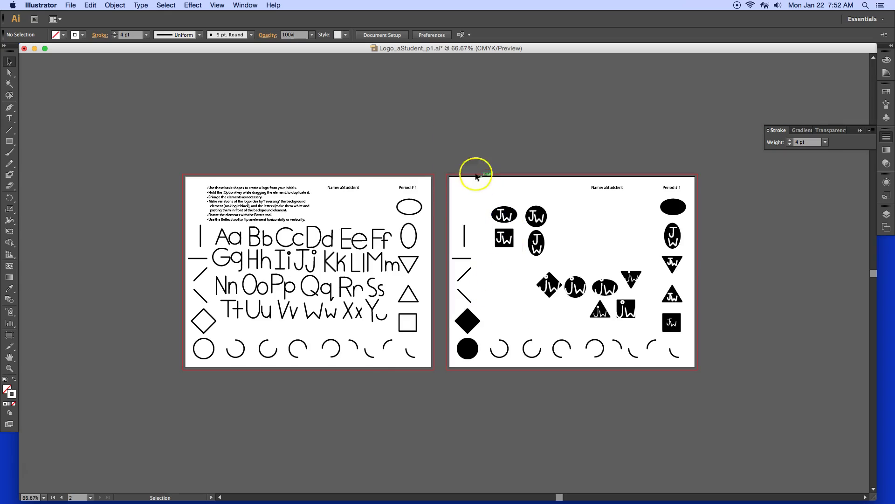
{"action": "key", "text": "super+s"}
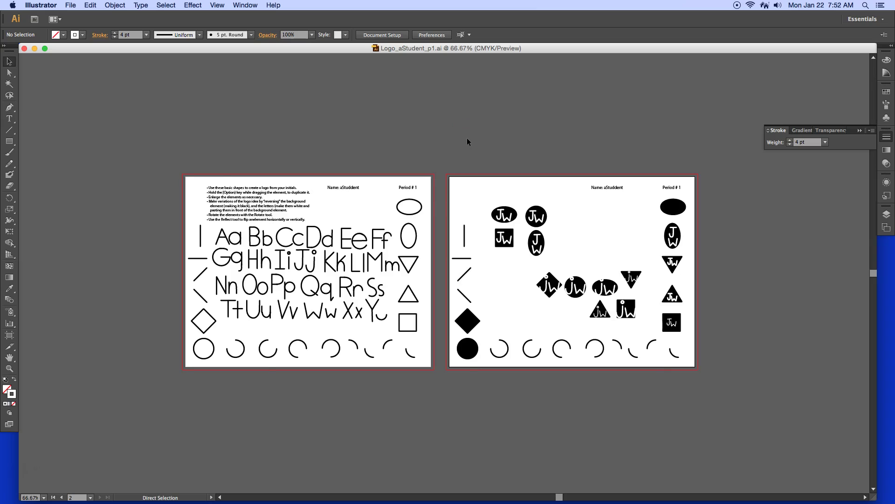
{"action": "key", "text": "super+1"}
{"action": "left_click", "coordinate": [862, 131]}
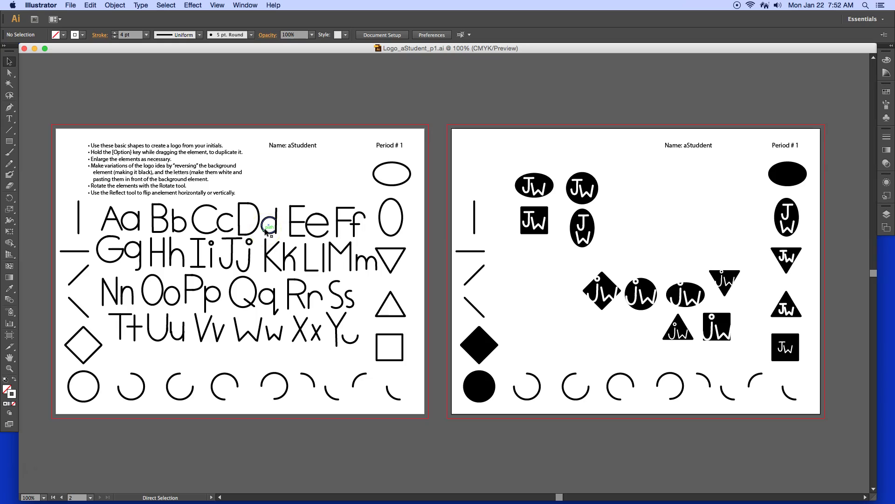
Switch between Illustrator and Chrome to view the Google Classroom classes page.
{"action": "key", "text": "super+Tab"}
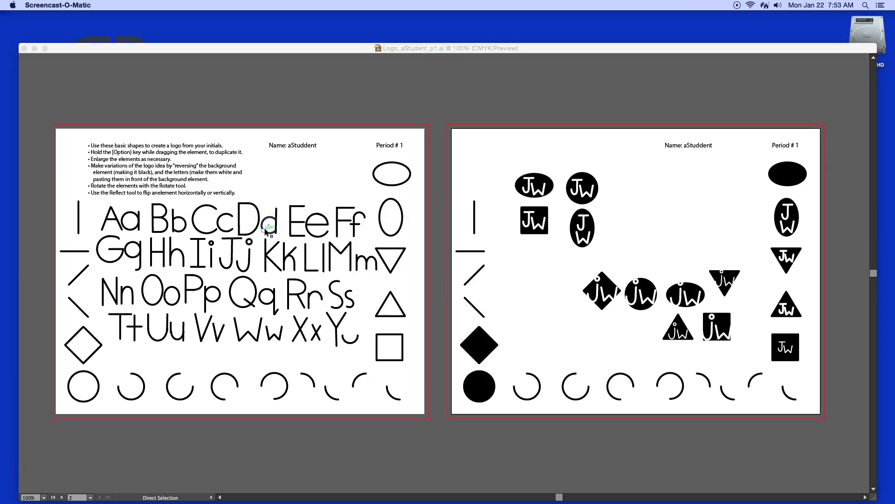
{"action": "key", "text": "super+Tab"}
{"action": "key", "text": "super+Tab"}
{"action": "key", "text": "super+Tab"}
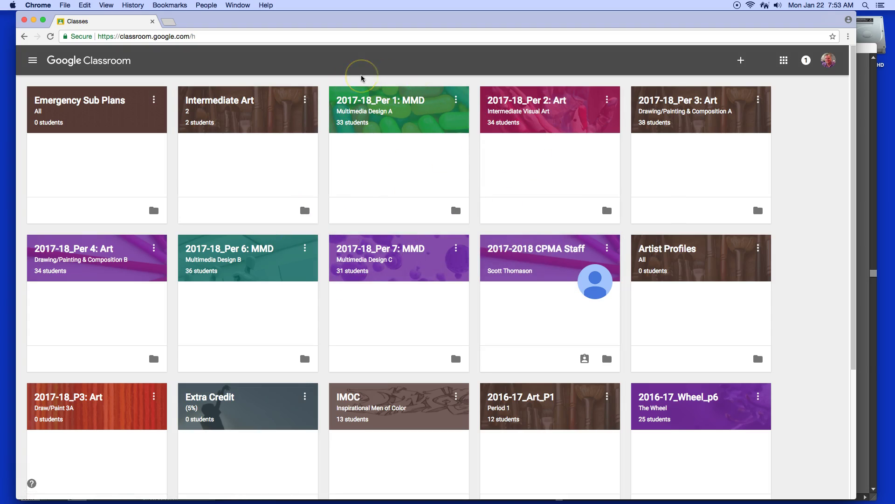
{"action": "key", "text": "super+Tab"}
{"action": "key", "text": "super+Tab"}
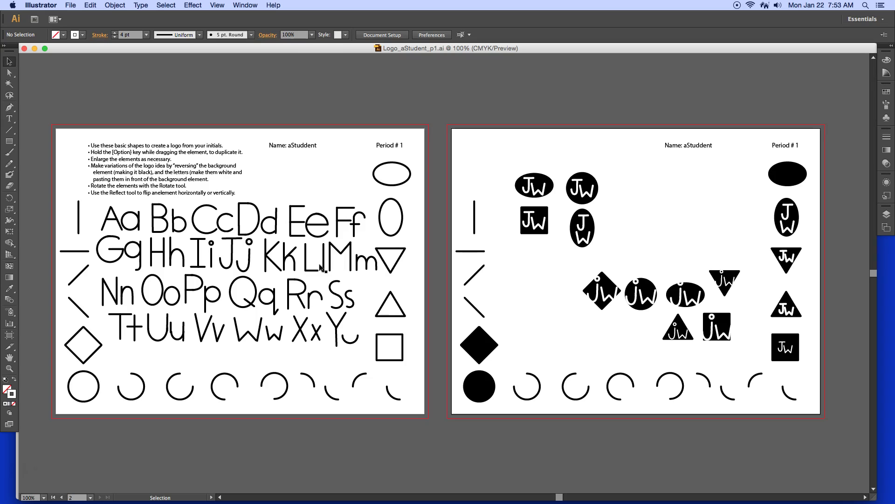
{"action": "key", "text": "super+Tab"}
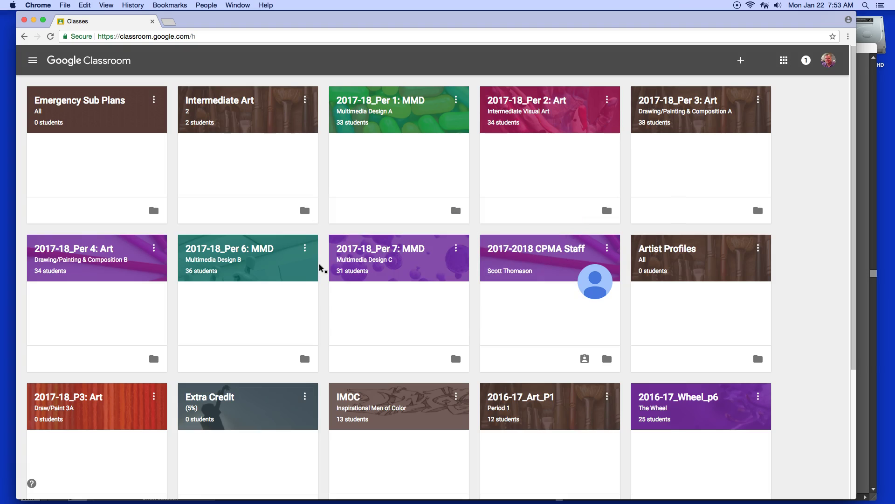
{"action": "key", "text": "super+Tab"}
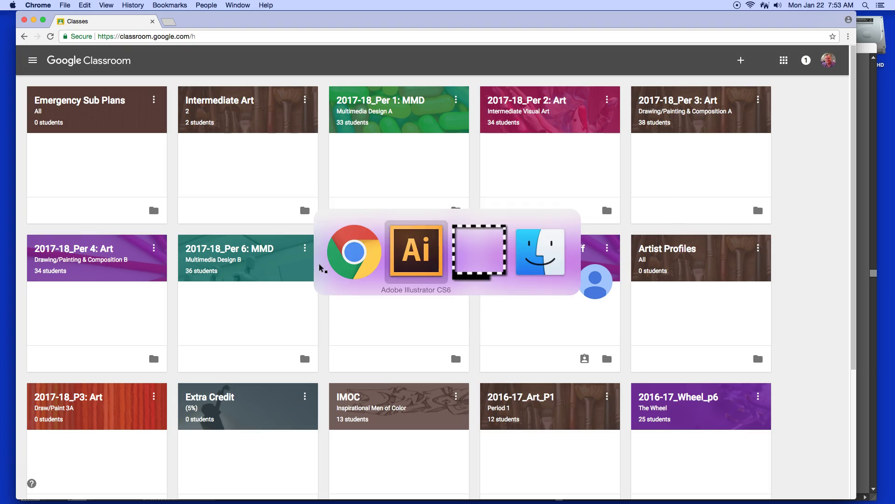